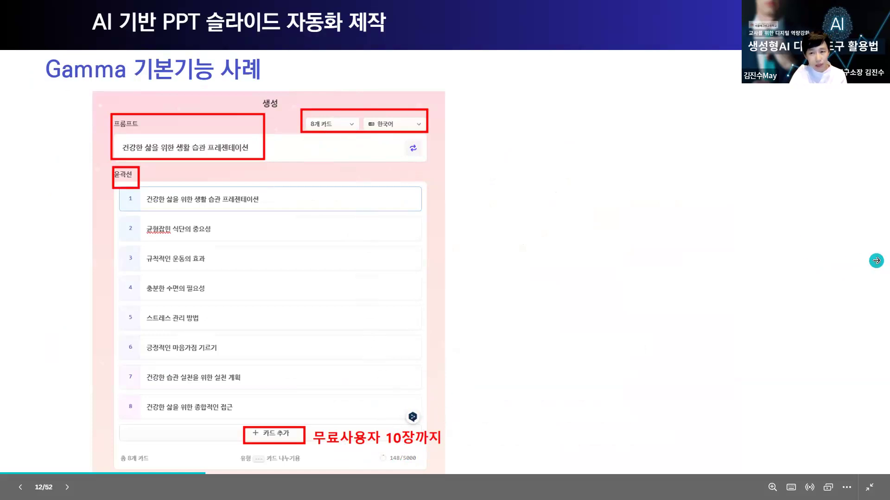
- Advance the presentation to the "Gamma 기본 탐색 실습" slide and open its linked Gamma site
click(875, 260)
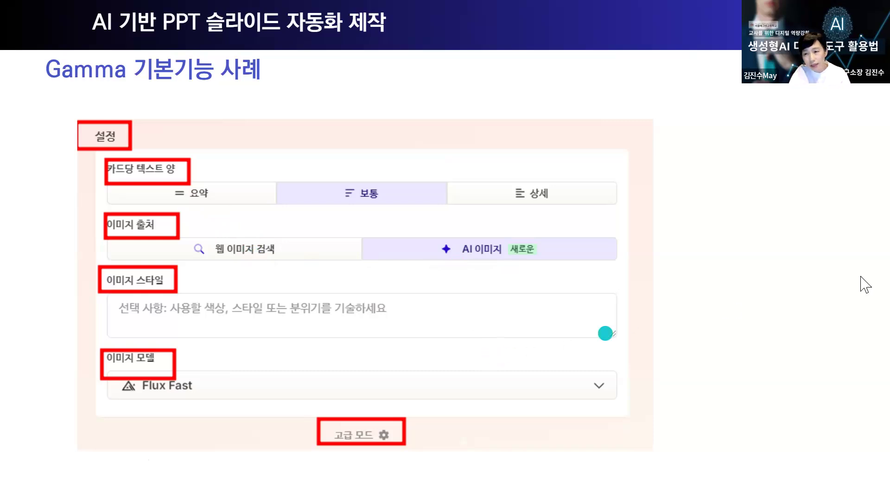
click(880, 265)
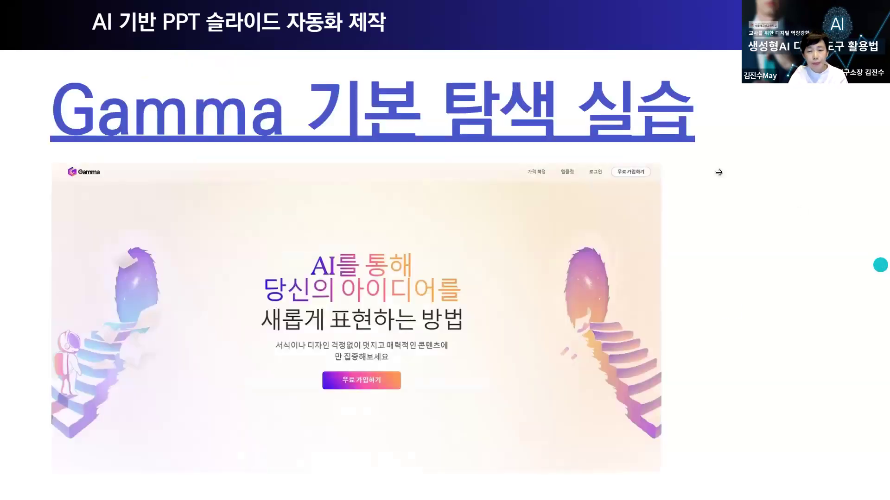
click(457, 123)
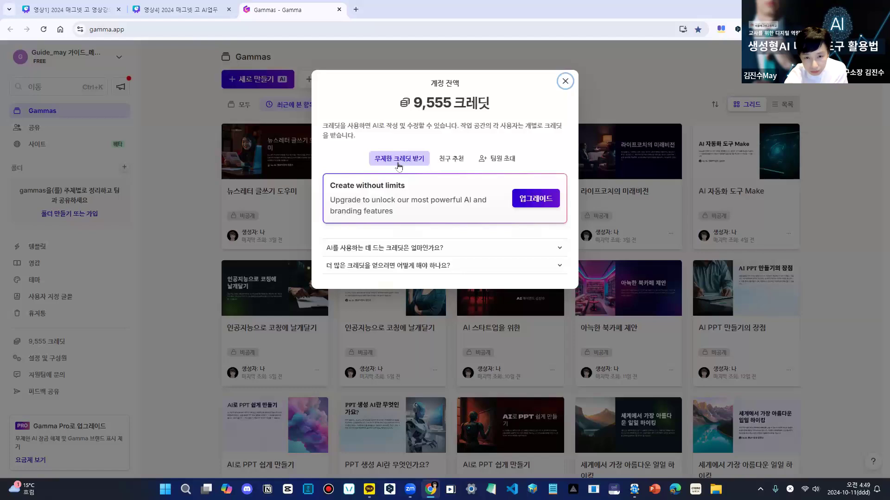
- Copy the friend referral link from the credit balance dialog, view the team invitation option and close the dialog
click(457, 162)
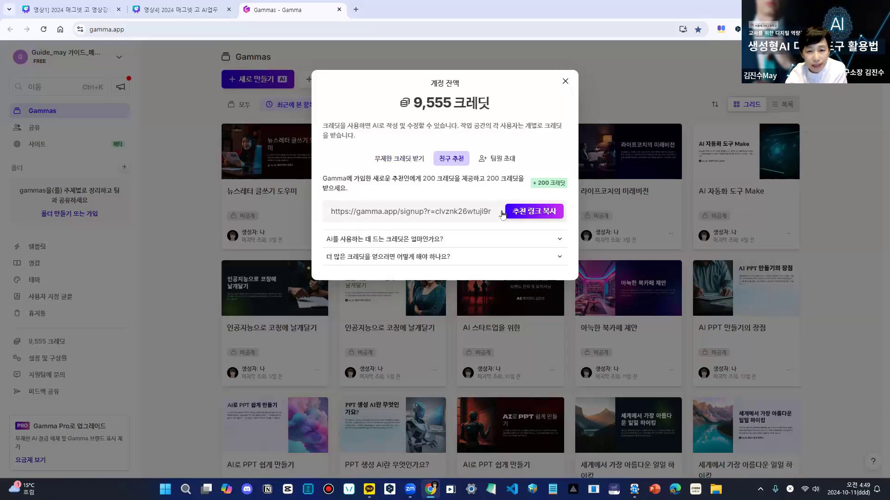
drag(332, 211, 497, 214)
click(532, 217)
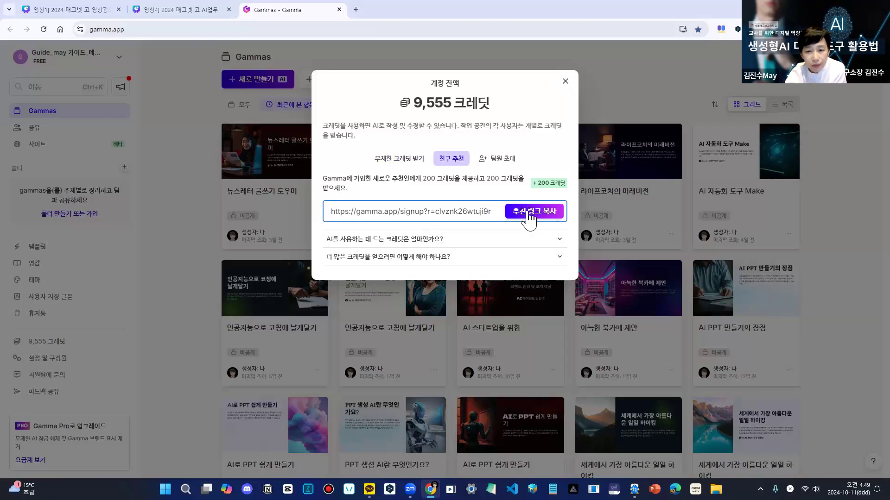
click(534, 218)
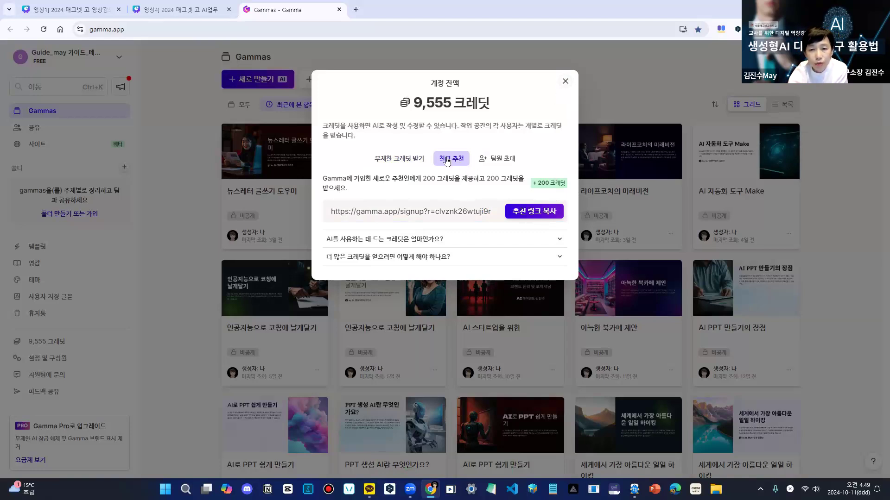
click(497, 158)
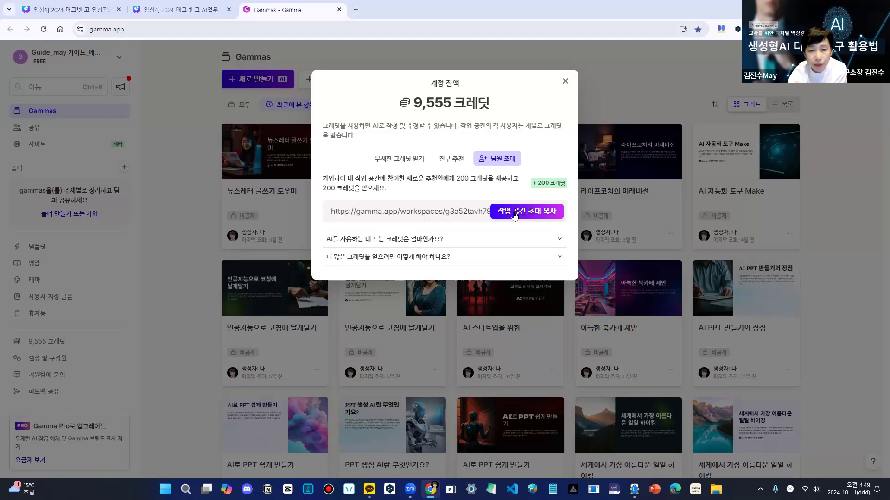
click(564, 83)
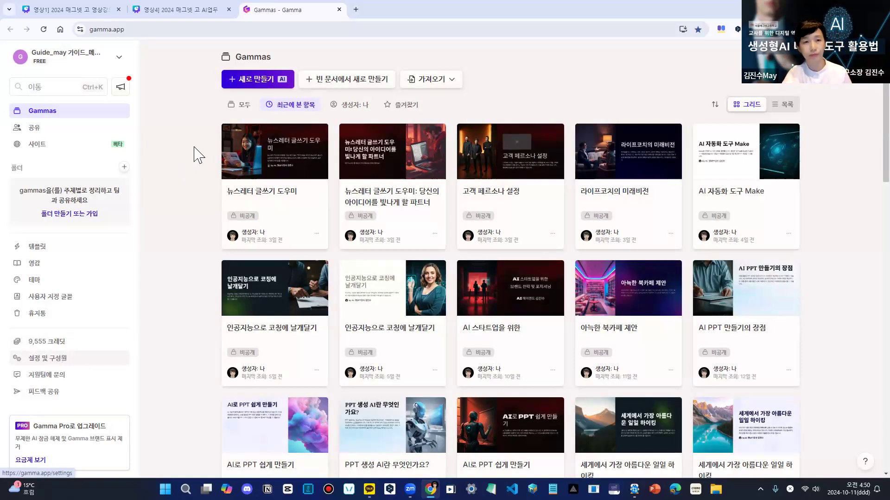
- Start a new AI creation and look through the paste-text and file or URL import options, returning to the start choices
click(267, 84)
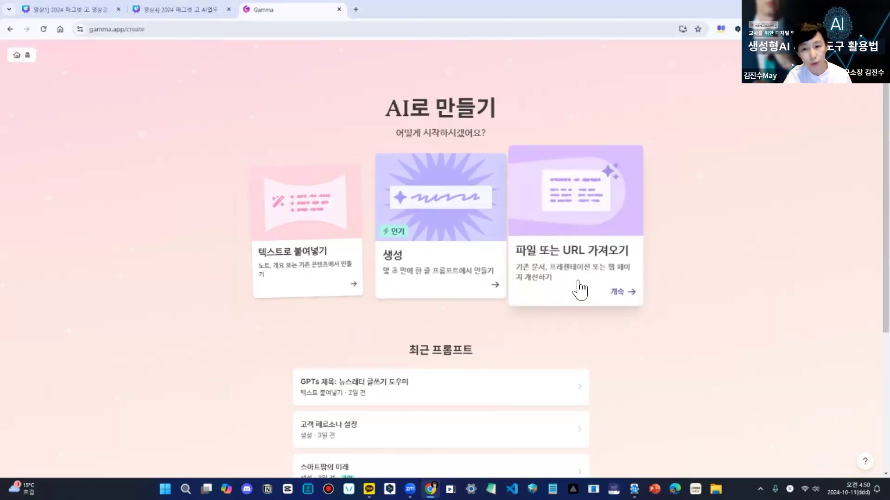
click(312, 267)
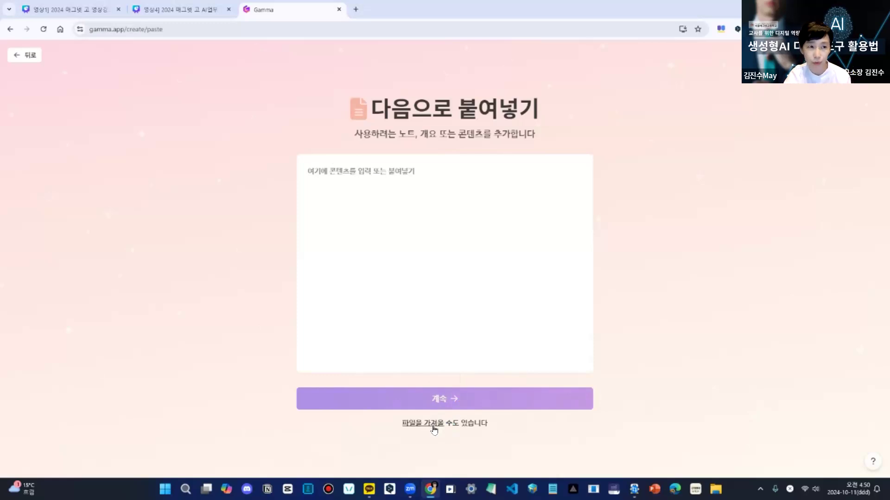
click(28, 55)
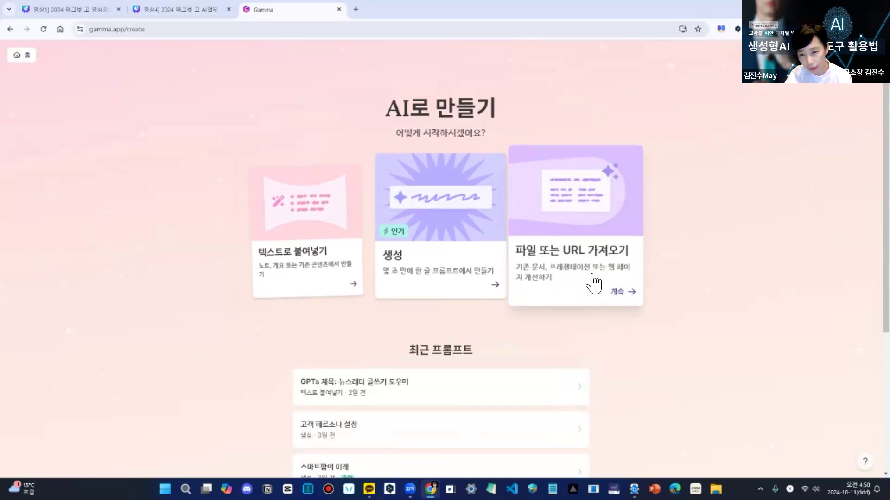
click(597, 260)
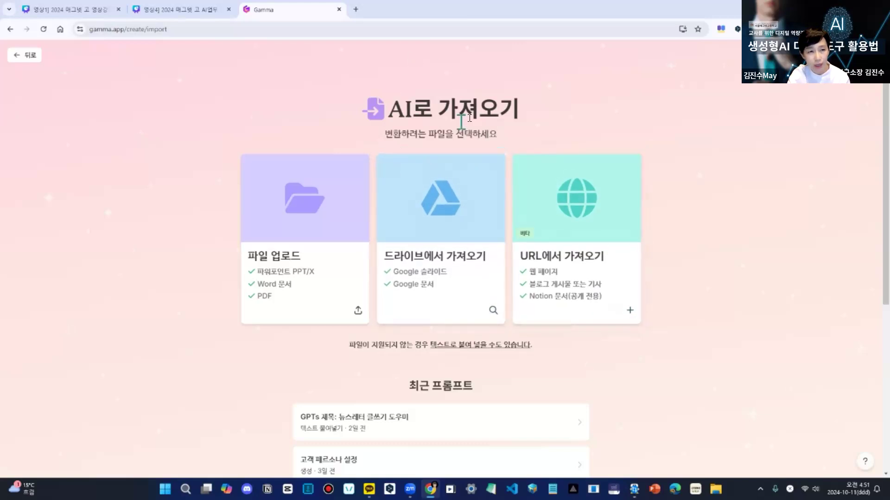
click(31, 56)
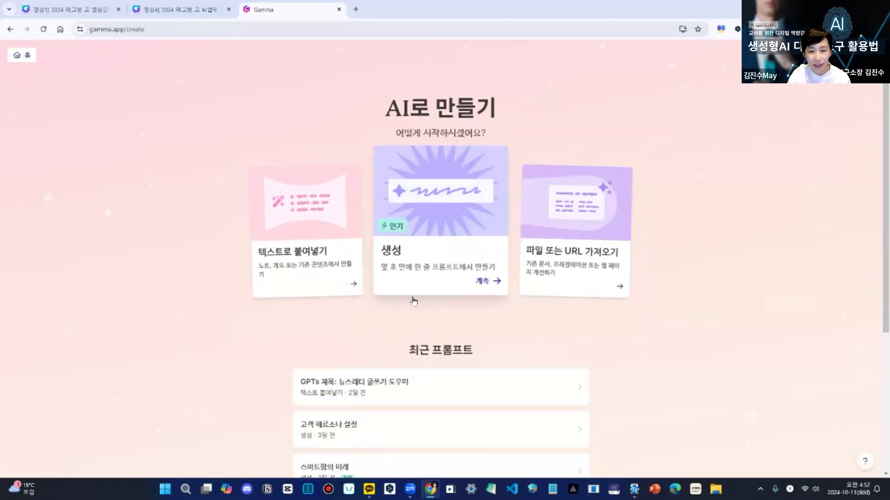
- Choose creation from a prompt (생성), set the presentation to 10 cards and browse the output languages without changing 한국어
click(441, 217)
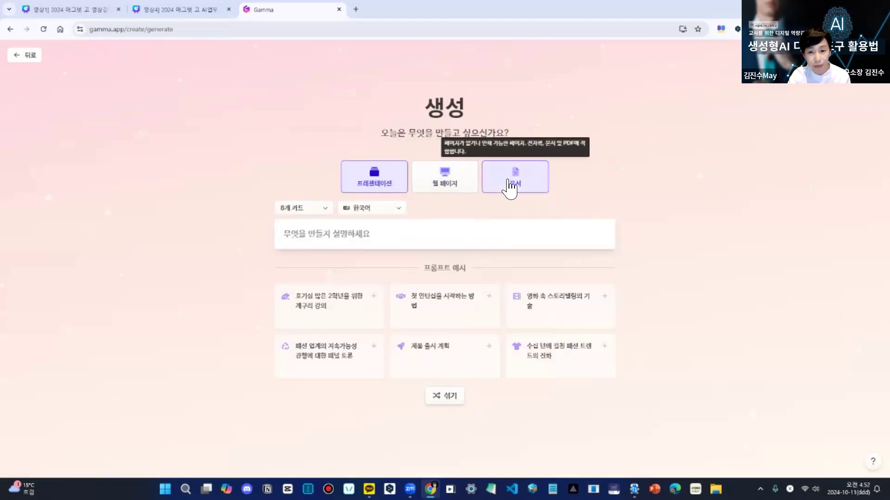
click(326, 211)
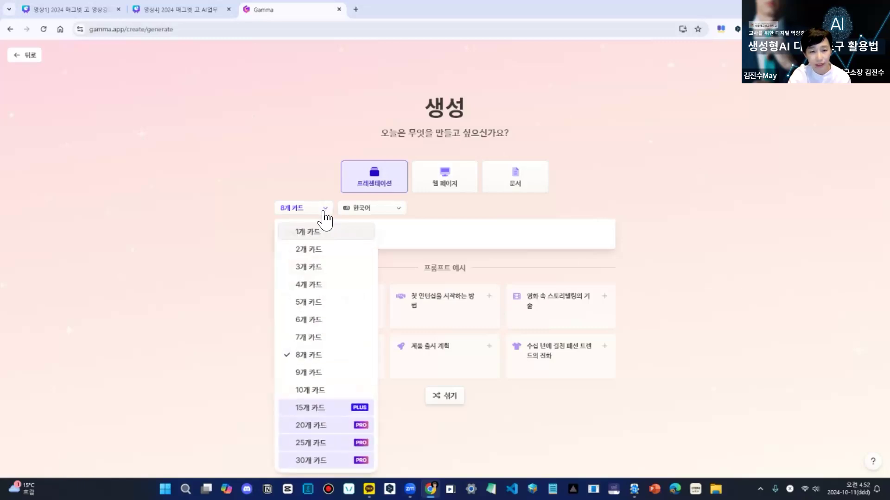
click(317, 391)
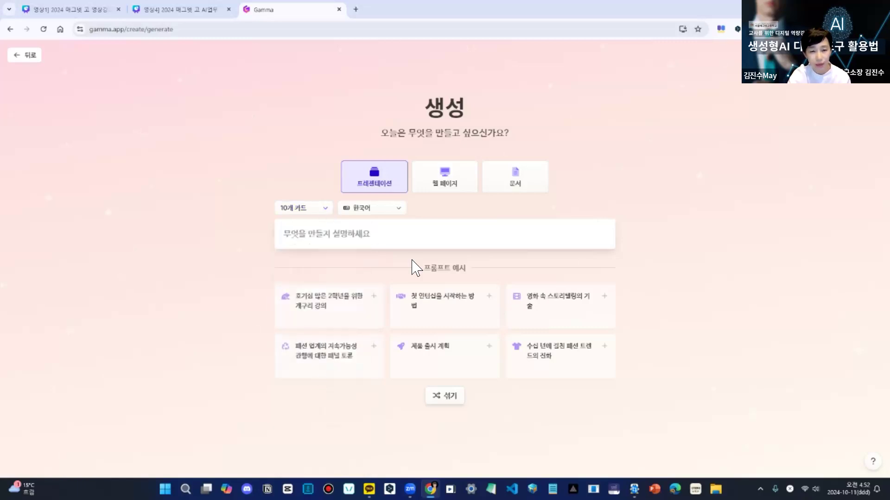
click(399, 213)
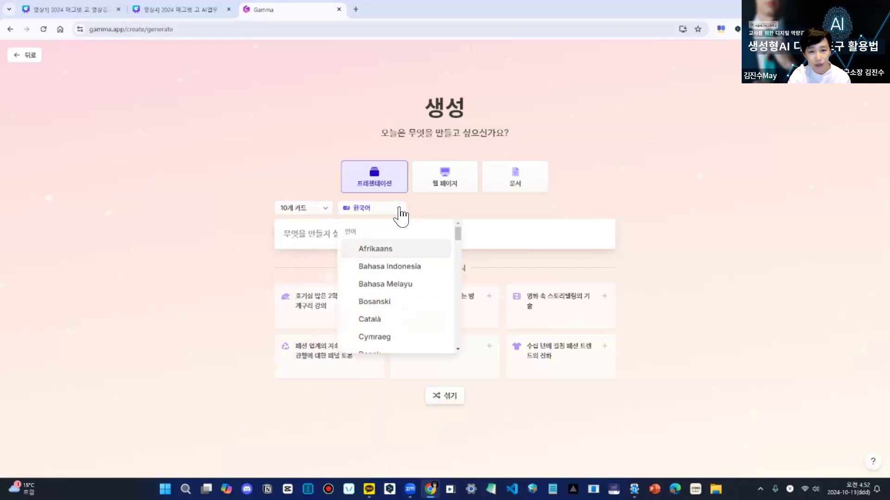
mouse_move(458, 234)
mouse_down()
mouse_move(454, 342)
mouse_move(468, 238)
mouse_up()
click(673, 295)
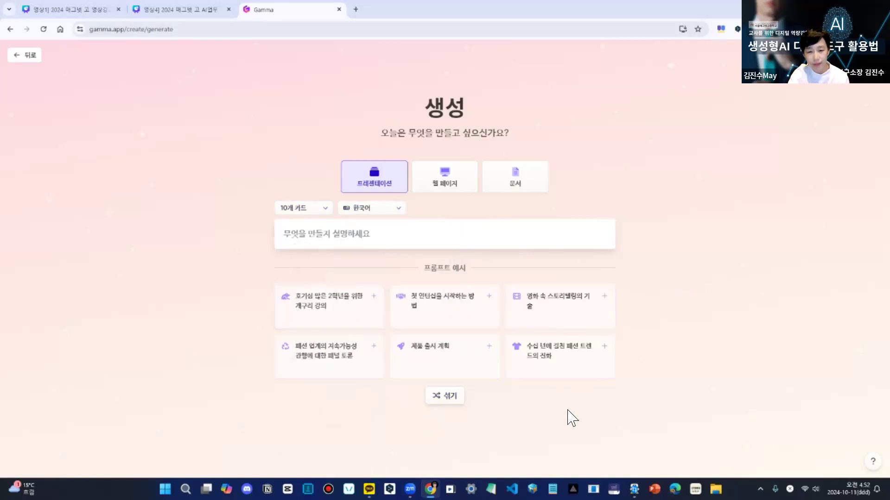
- Shuffle the example prompts, pick "양자 물리학이란 무엇인가요?" and generate its outline
click(450, 399)
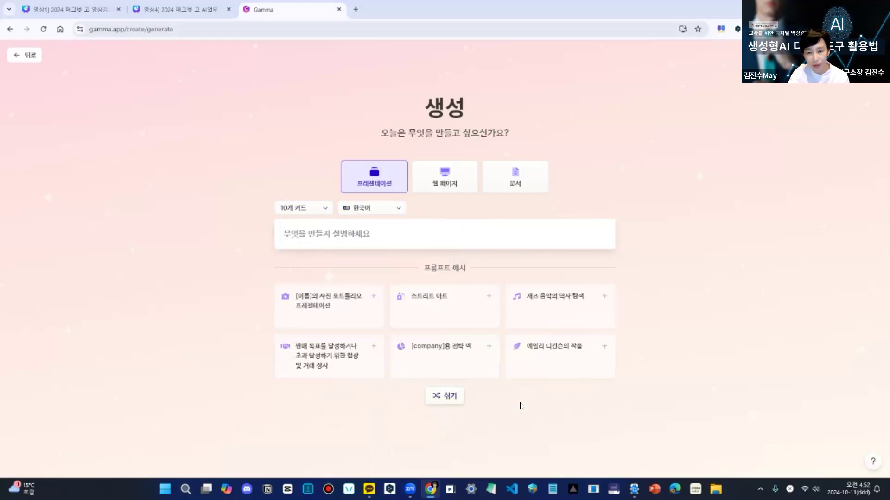
click(453, 404)
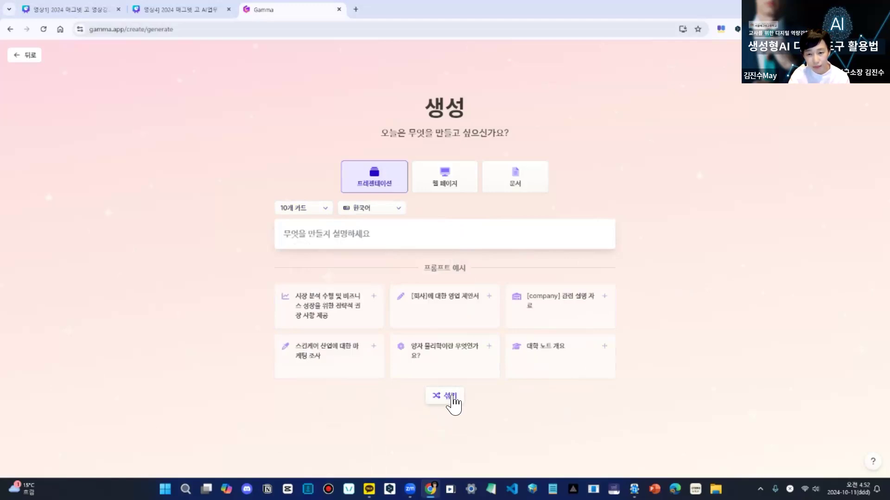
click(455, 359)
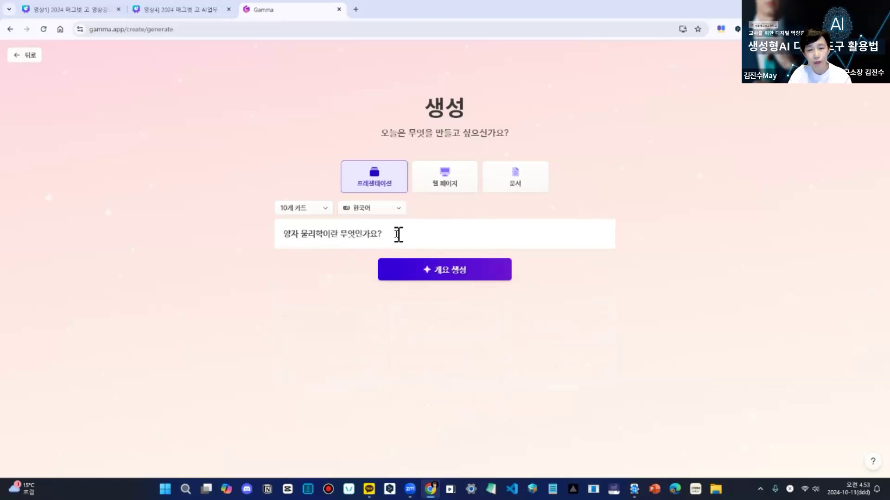
click(446, 274)
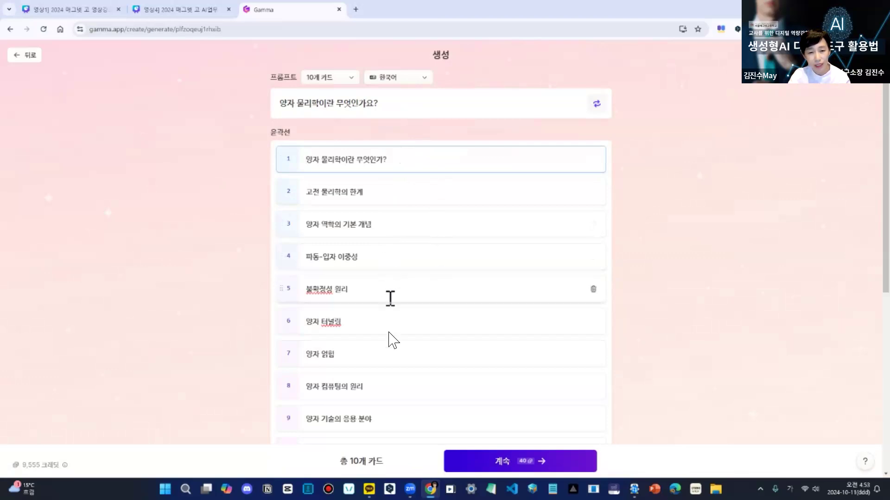
- Review the outline cards and generation settings, and open the advanced mode (고급 모드)
scroll(388, 324, down, 5)
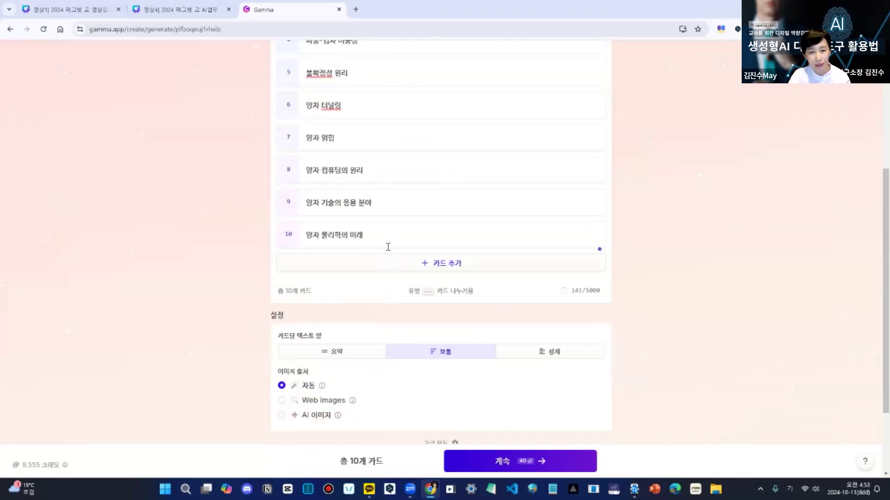
scroll(424, 157, up, 5)
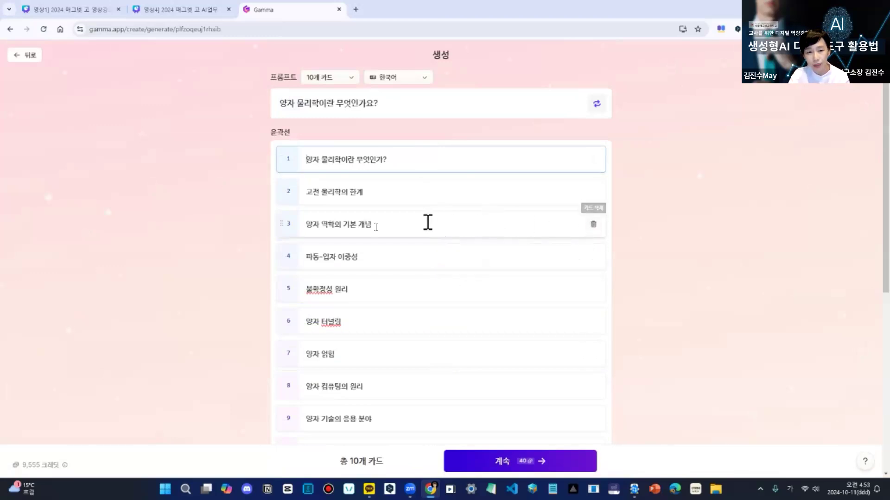
drag(373, 225, 286, 224)
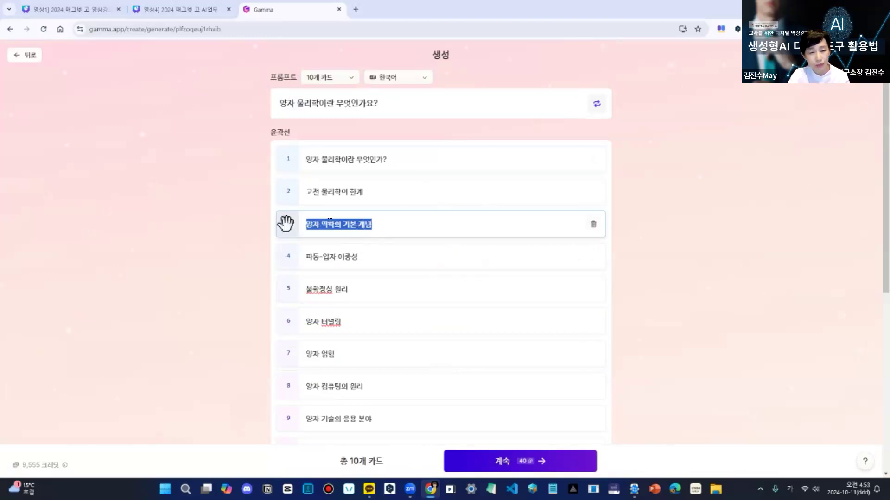
click(385, 228)
scroll(429, 169, down, 5)
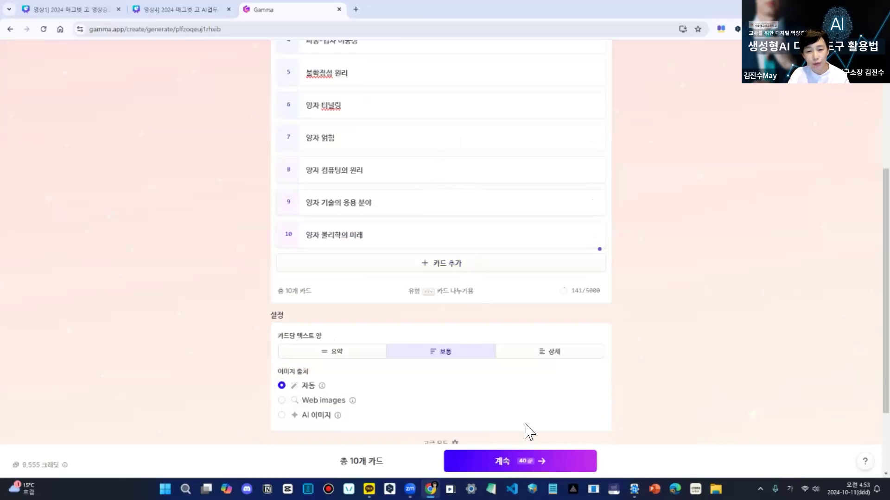
scroll(500, 400, down, 2)
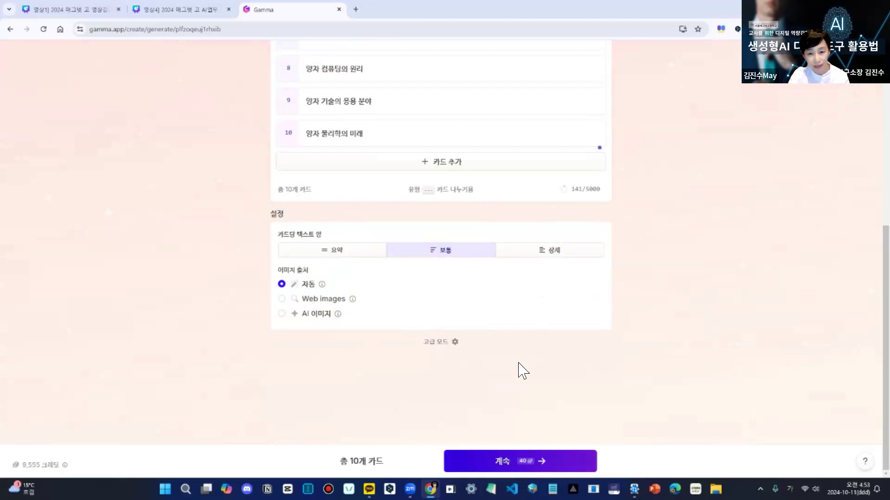
click(435, 344)
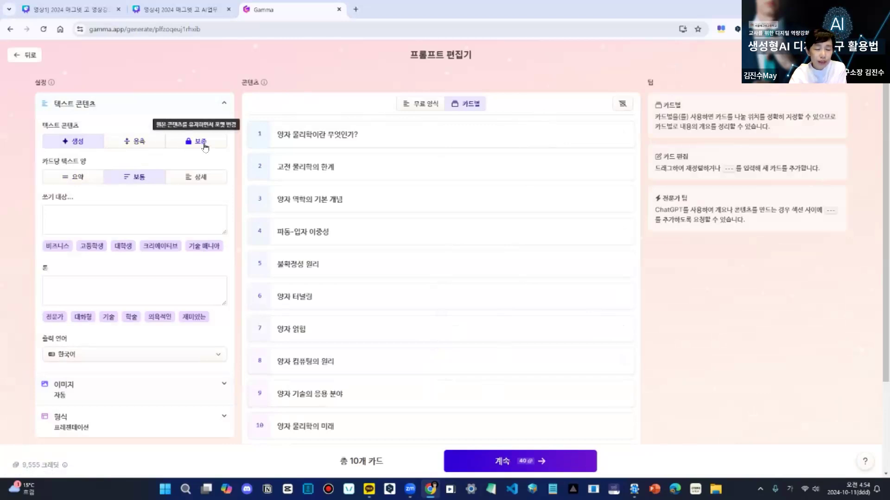
- Try the 요약 and 상세 options for the amount of text per card, and set it back to 보통
double_click(78, 161)
click(79, 165)
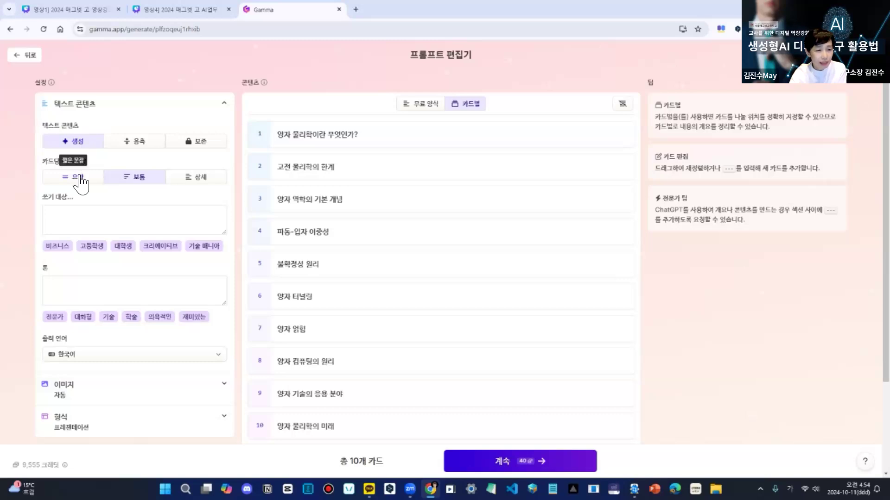
click(79, 180)
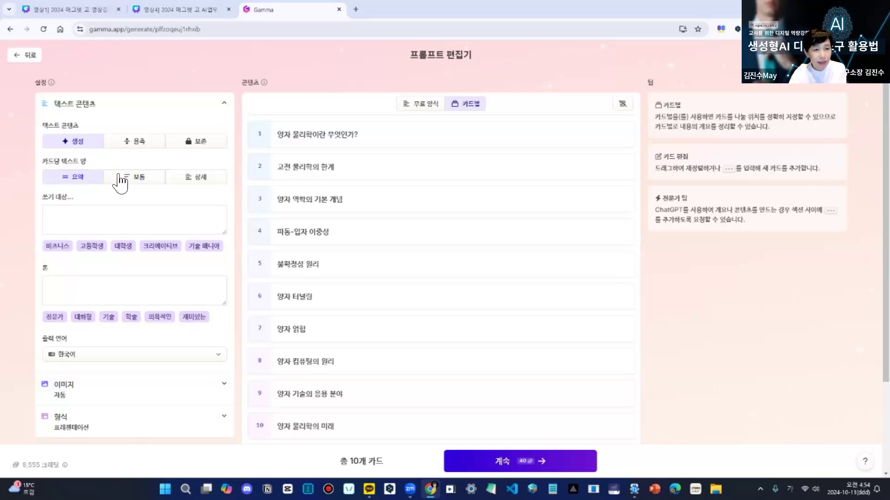
click(138, 182)
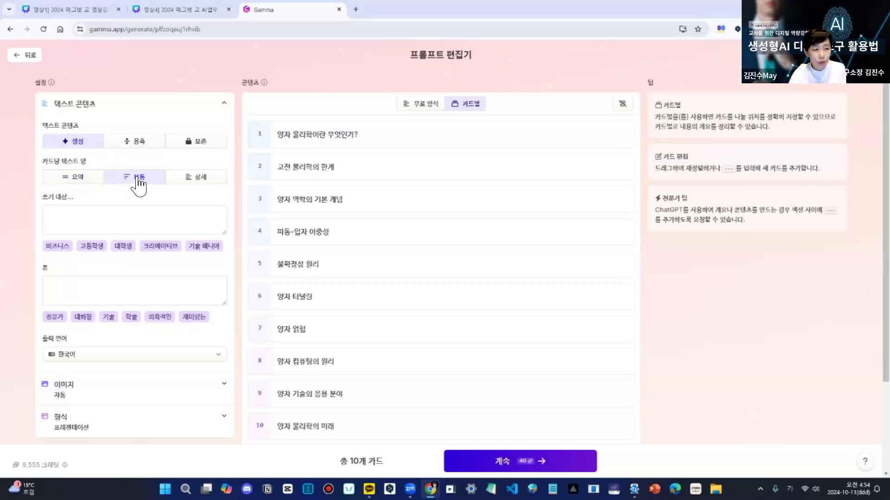
click(203, 179)
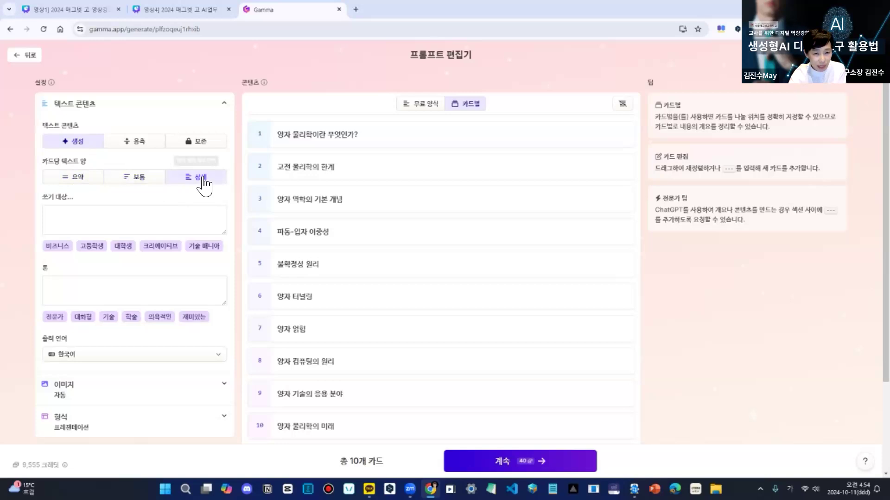
click(142, 181)
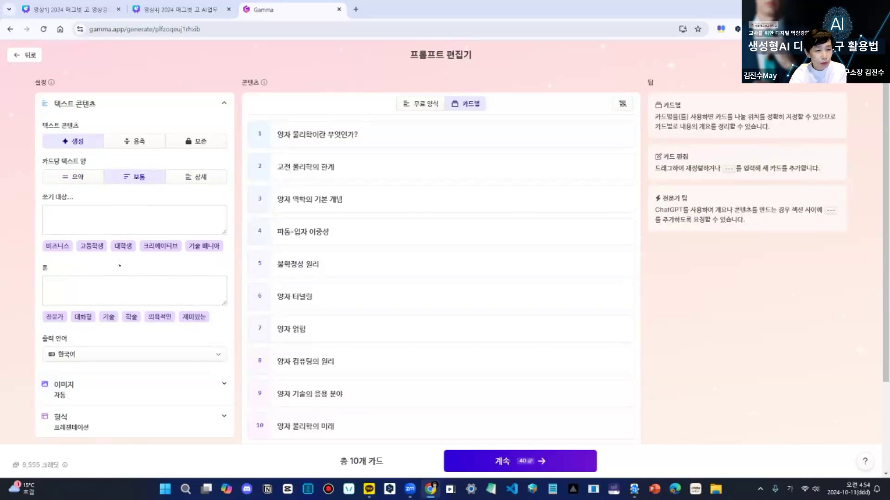
- Set the target audience to the suggested 고등학생 group and highlight the filled-in audience text
click(97, 249)
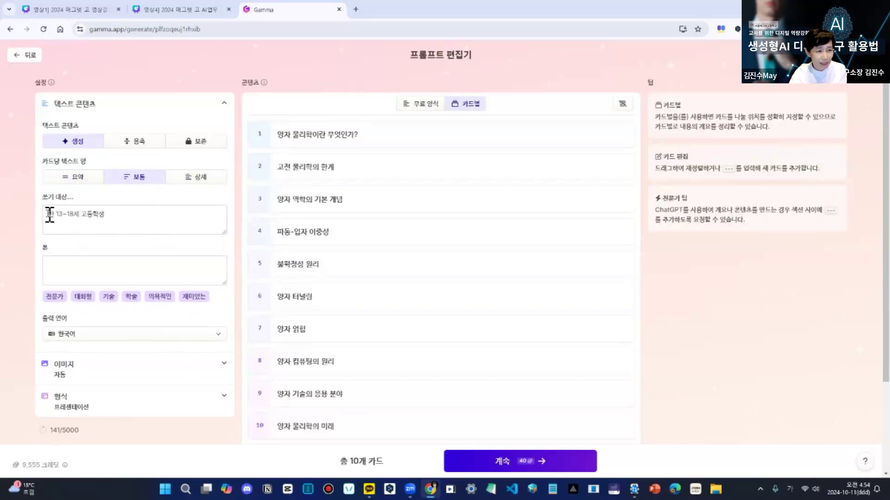
drag(50, 214, 111, 214)
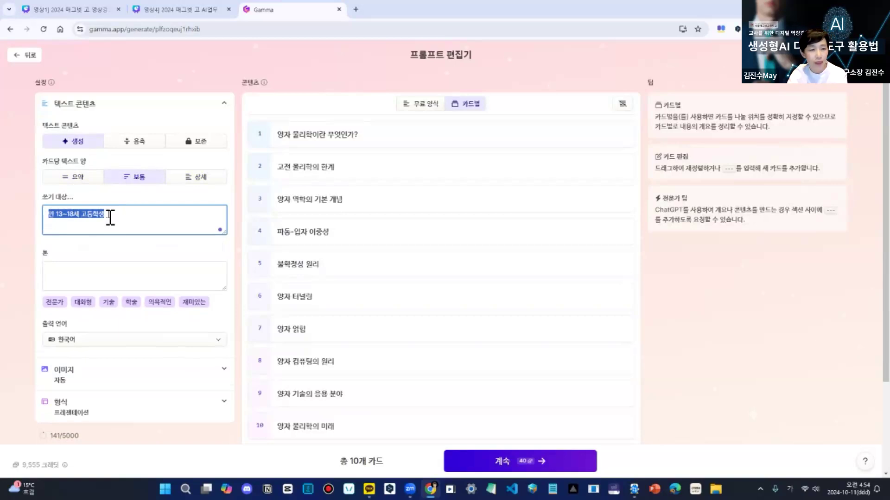
- Clear the target audience and replace it with the suggested 비즈니스 group, "다양한 산업 분야의 전문가"
key(BackSpace)
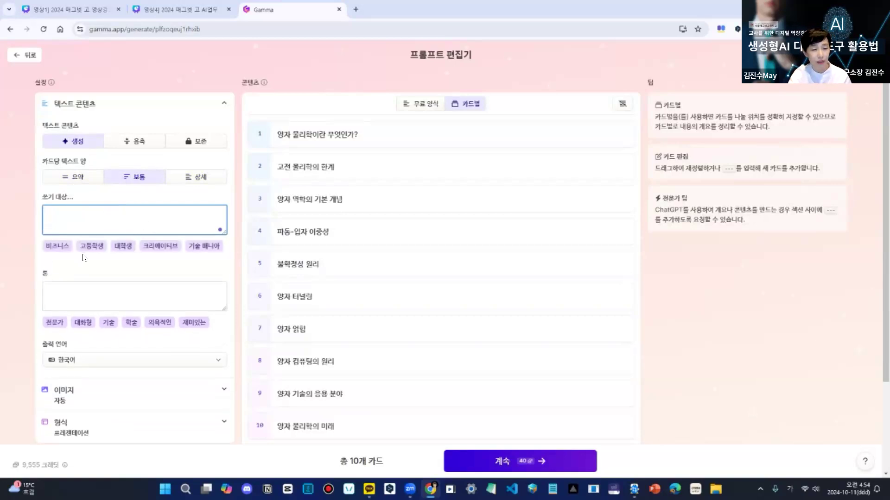
click(59, 250)
drag(129, 214, 52, 213)
key(BackSpace)
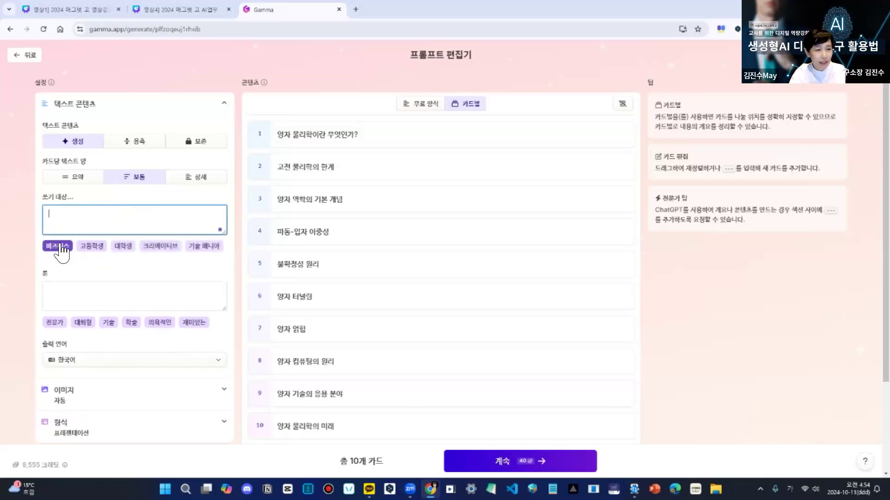
click(60, 246)
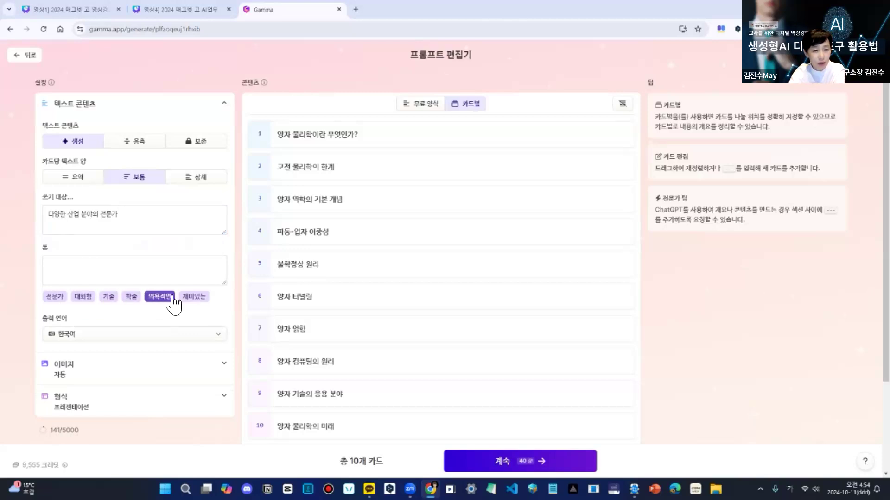
- Try the suggested 기술 and 전문가 tones, clearing each one, and set the tone to 학술
click(109, 297)
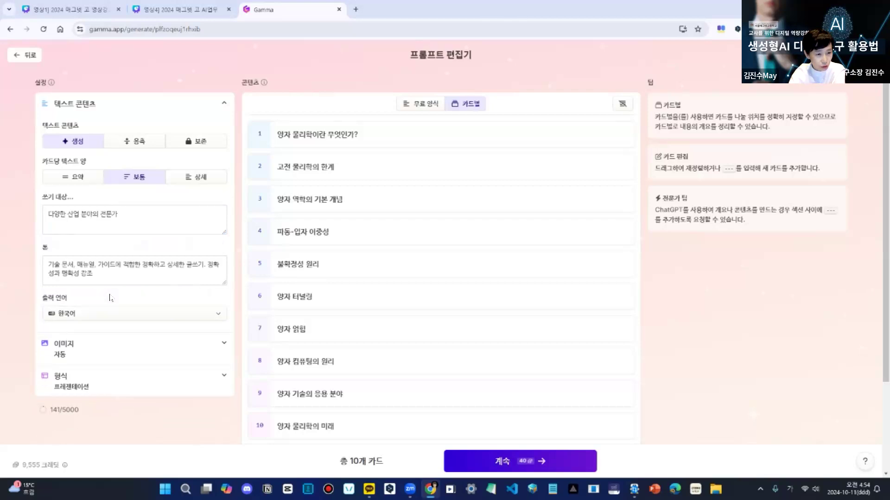
click(46, 266)
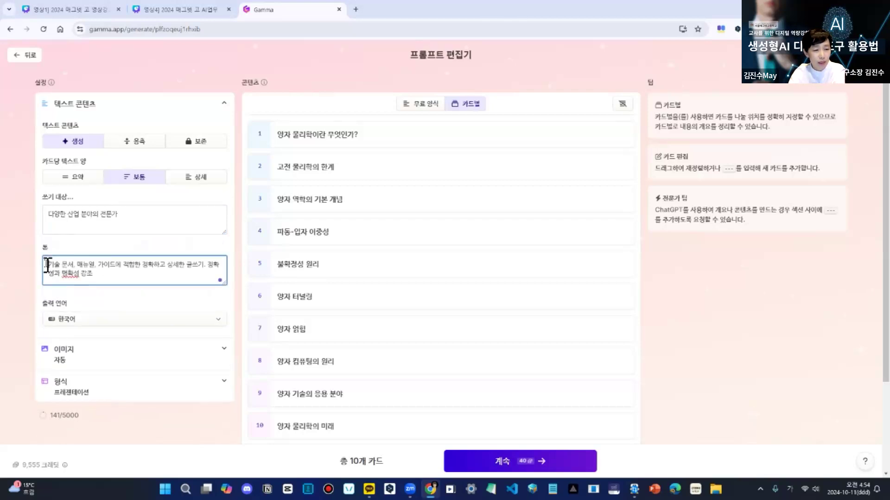
drag(47, 265, 94, 273)
key(BackSpace)
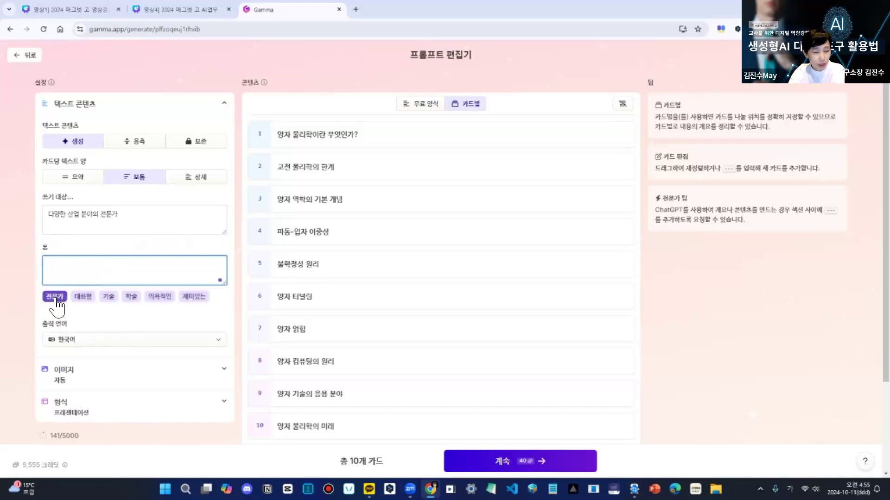
click(54, 297)
drag(194, 265, 36, 277)
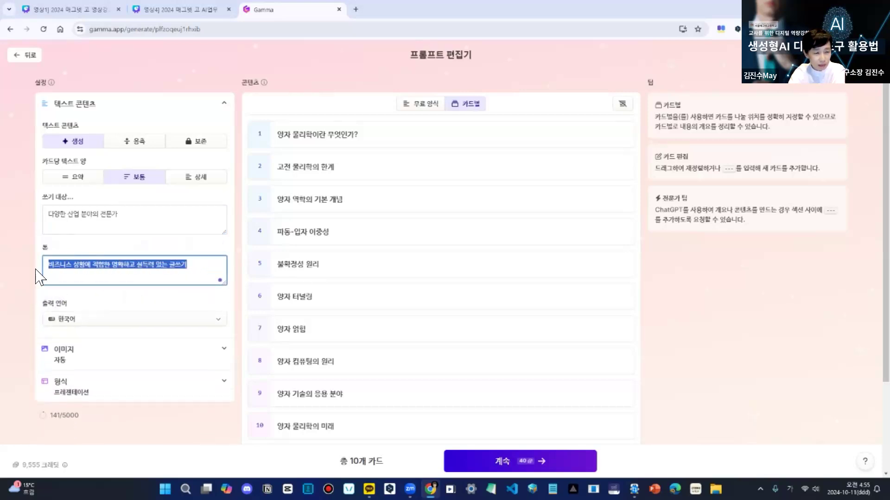
key(BackSpace)
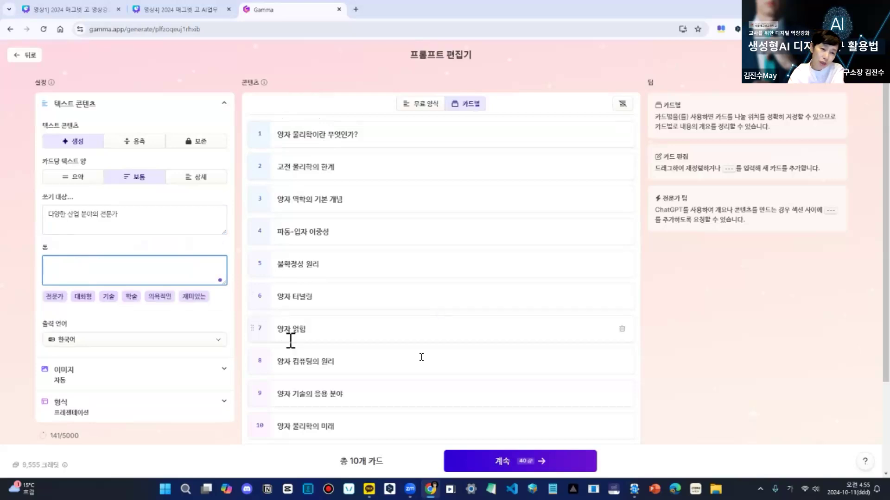
click(131, 299)
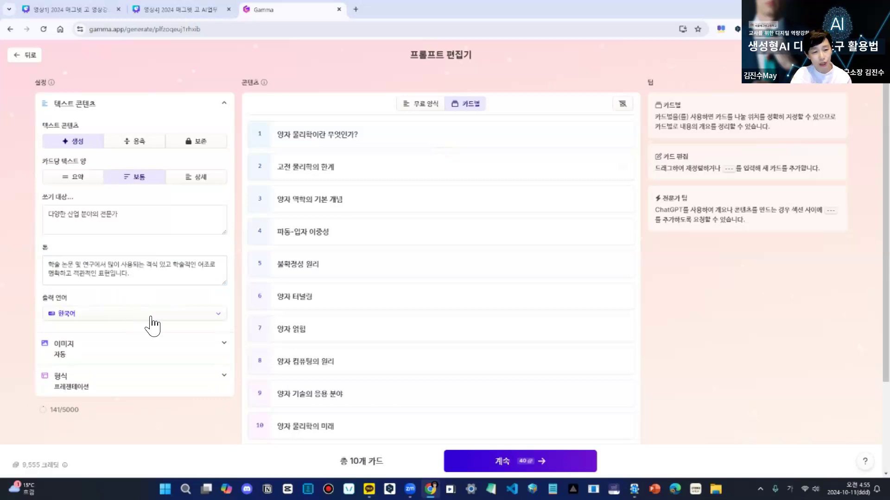
- Try the Web images and AI 이미지 sources, look through the AI image models, and set the image source back to 자동
scroll(153, 326, down, 3)
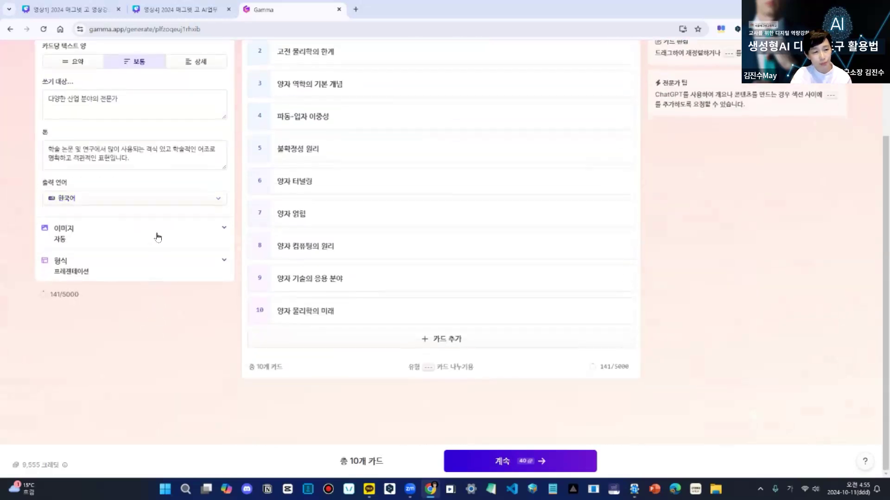
click(224, 229)
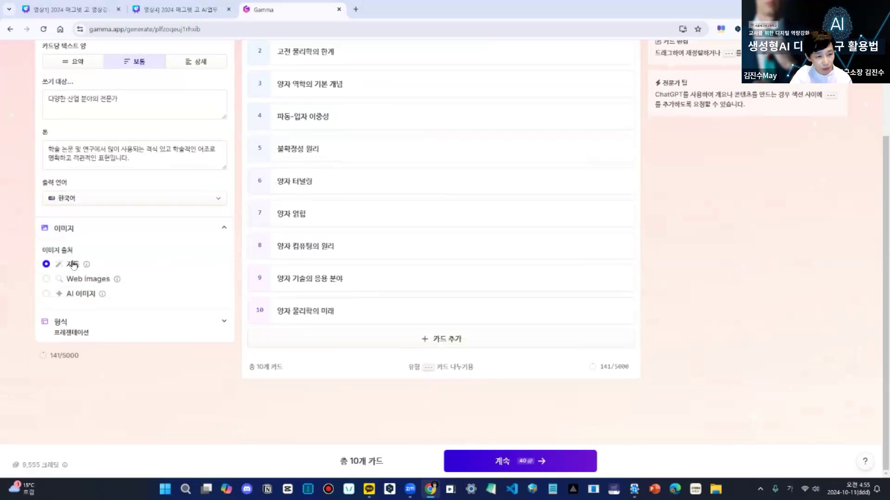
click(47, 279)
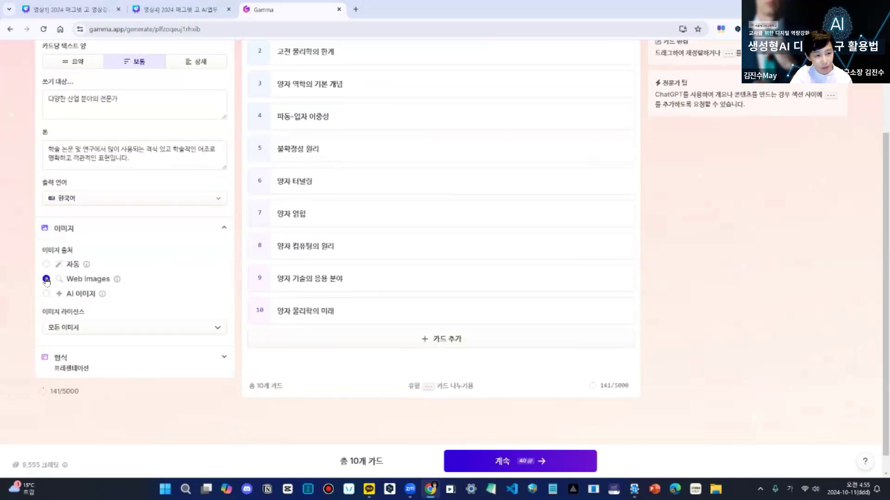
click(46, 294)
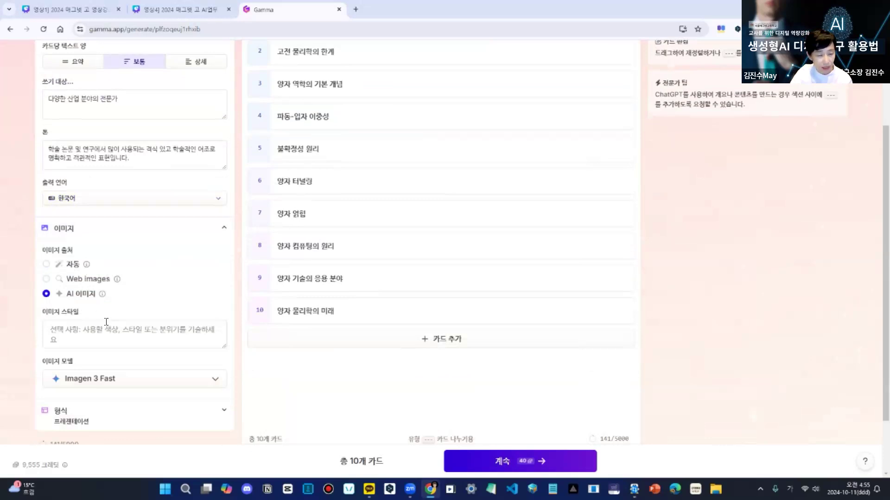
click(216, 379)
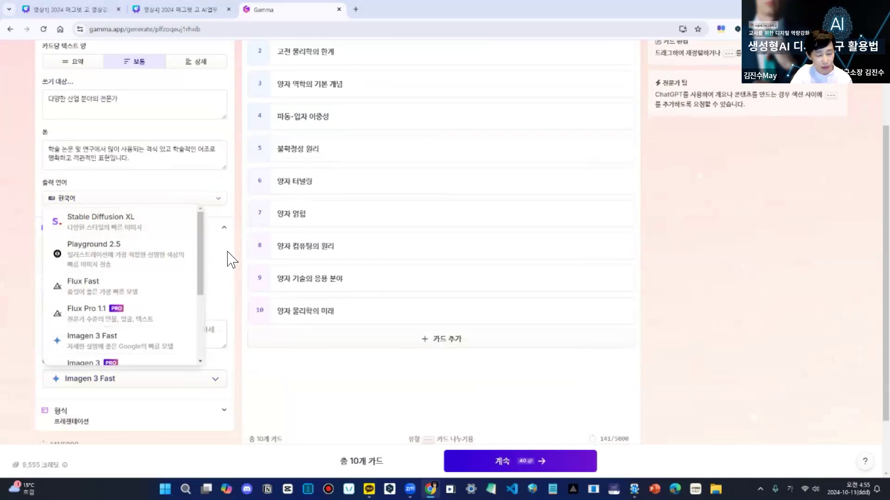
click(222, 236)
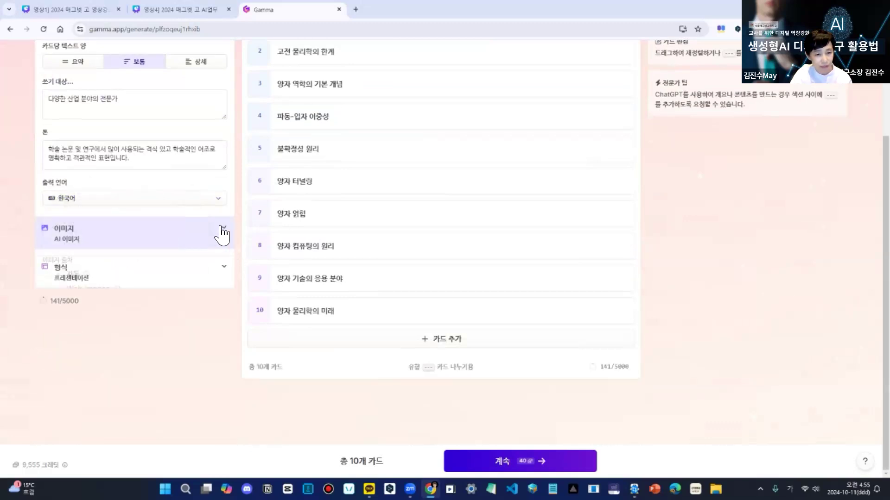
click(81, 236)
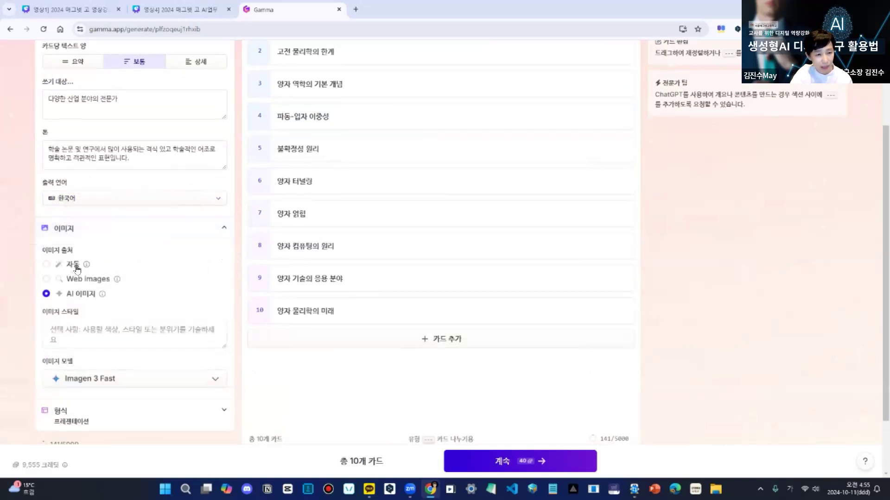
click(74, 264)
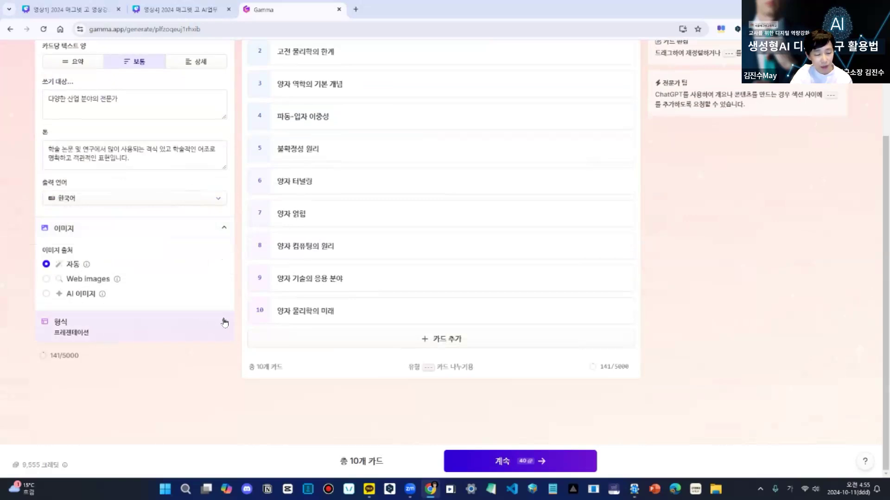
- In the presentation format settings, set the card height to 16:9 and the card width to 와이드 after trying 표준
click(224, 328)
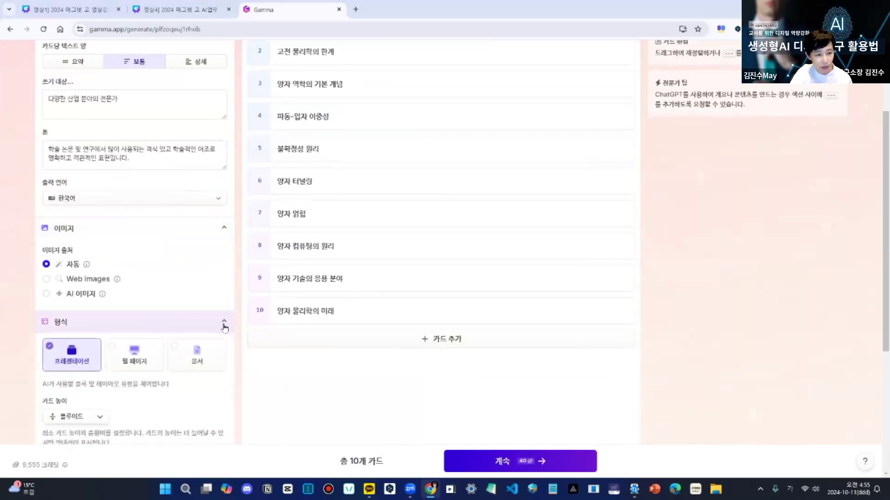
scroll(194, 361, down, 5)
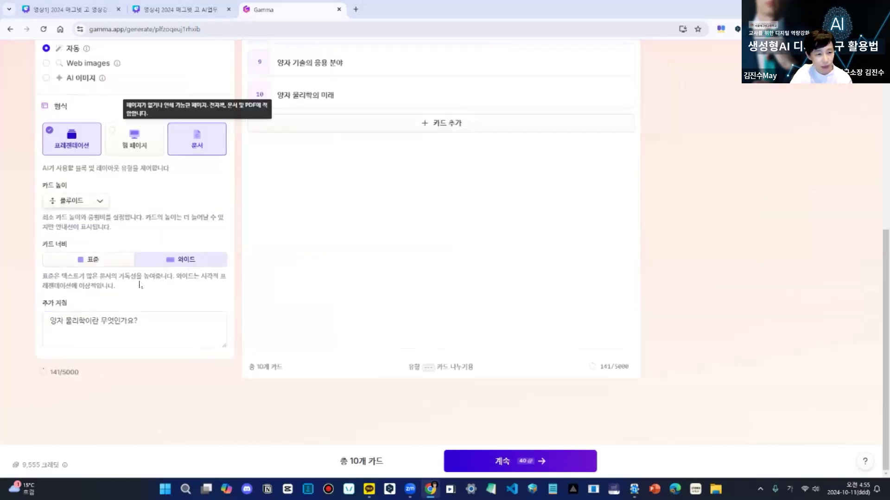
click(100, 204)
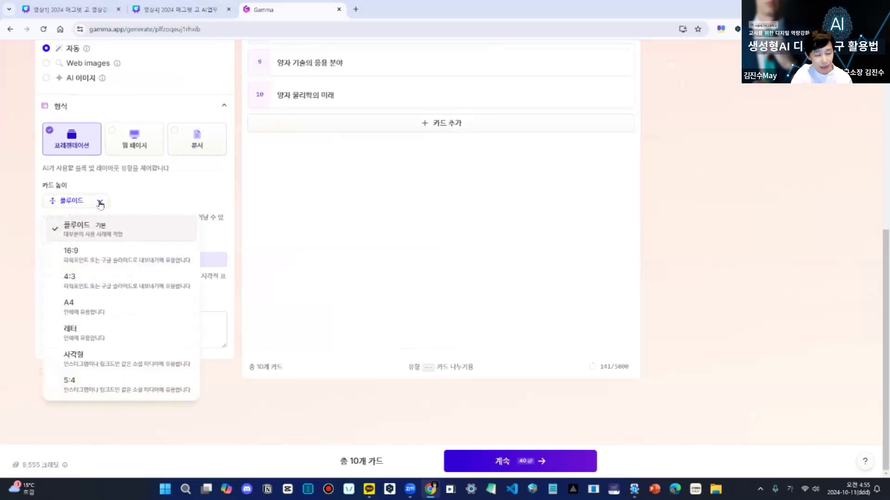
click(87, 264)
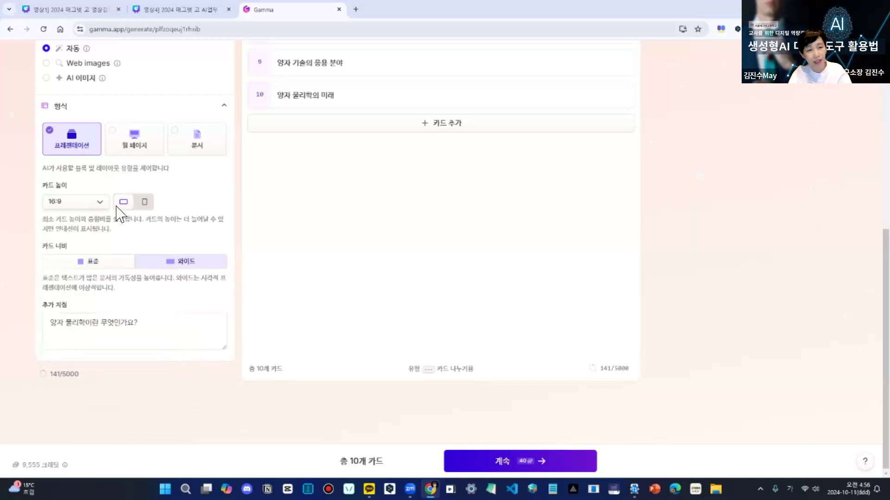
click(87, 263)
click(187, 265)
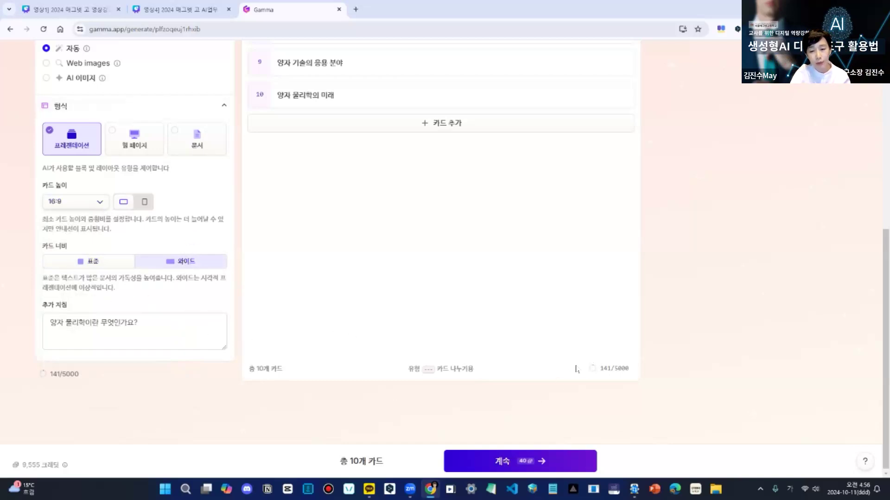
- Continue to theme selection, browse the standard themes, and try Incandescent and Verdigris
click(505, 465)
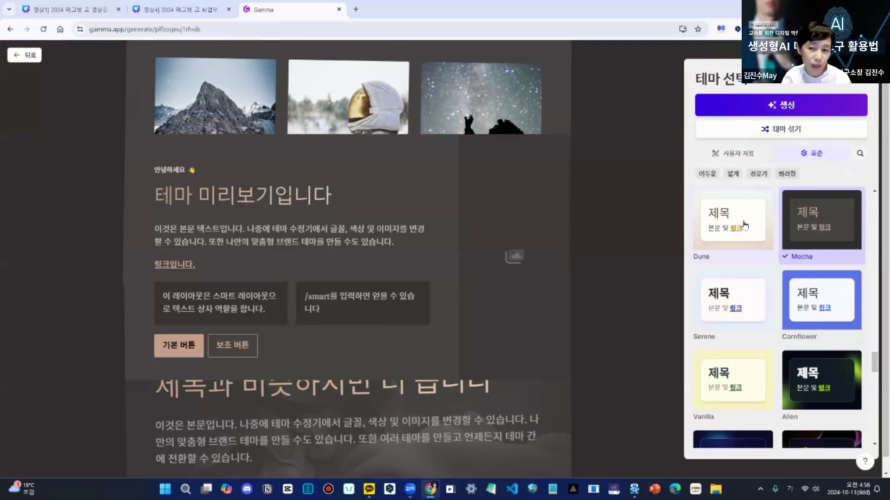
scroll(744, 223, down, 1)
scroll(744, 227, up, 5)
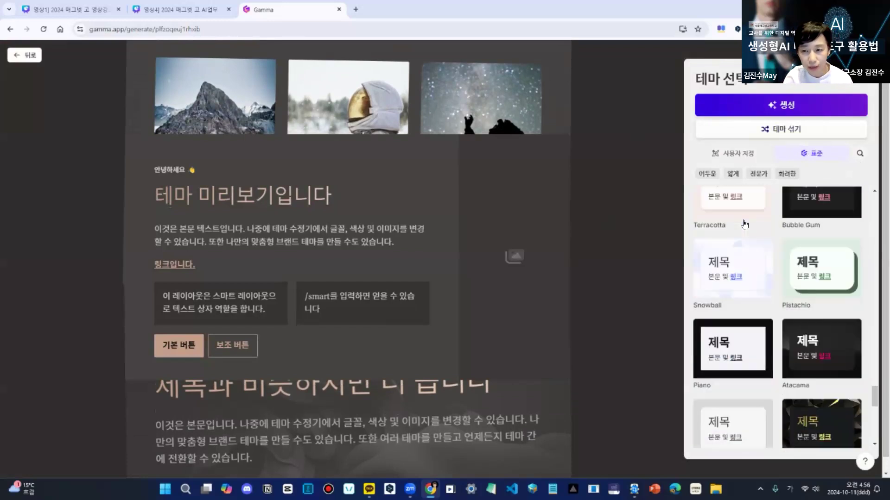
scroll(744, 232, up, 3)
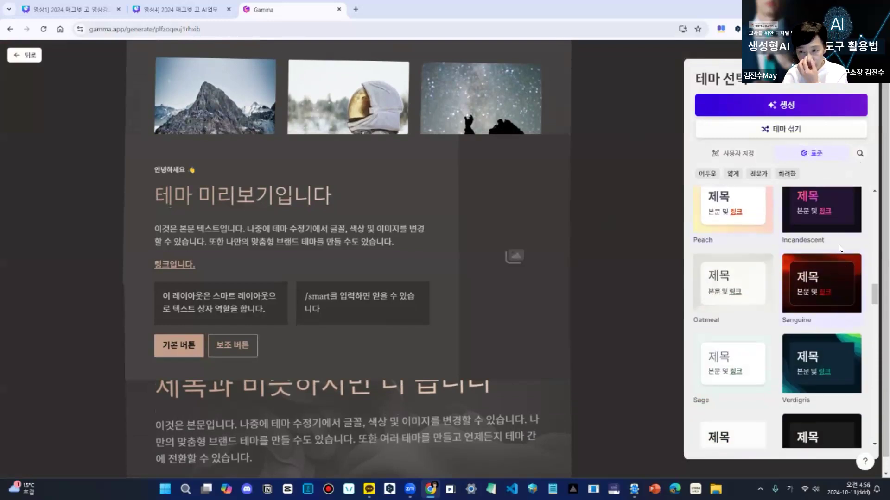
click(833, 217)
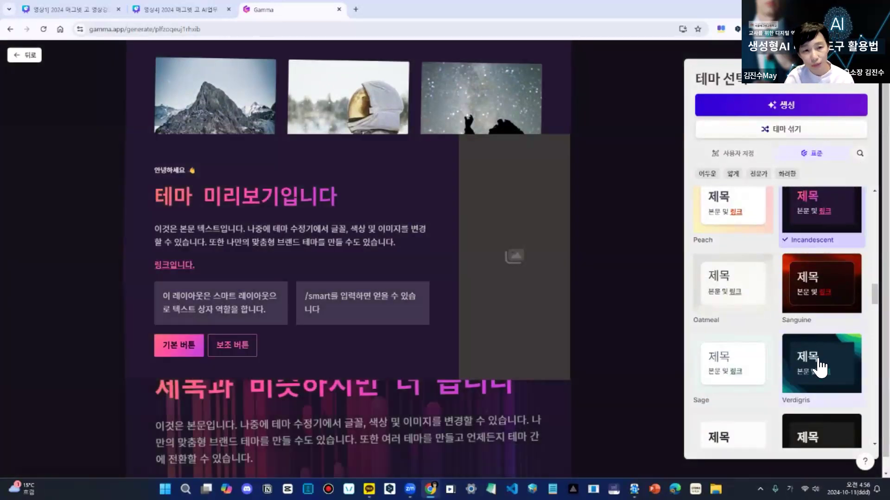
click(819, 368)
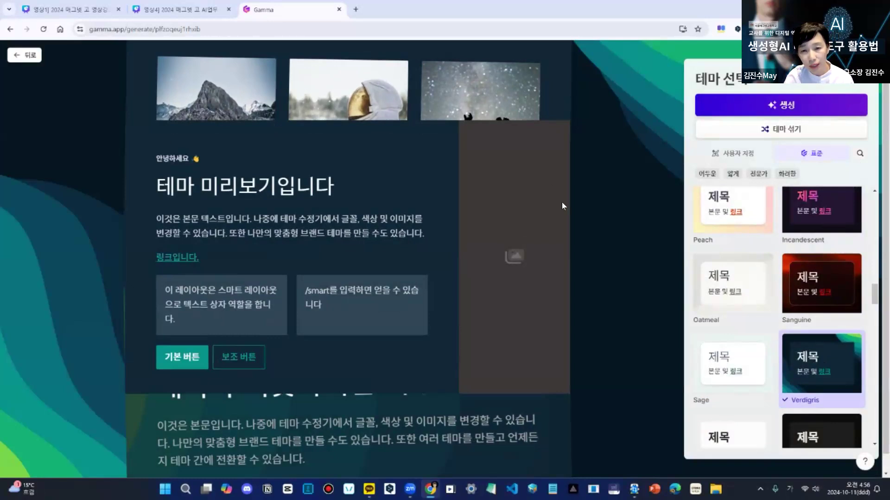
- Preview the Canaveral, Coal and Blues themes, and choose the Blueberry theme for the presentation
mouse_move(875, 301)
mouse_down()
mouse_move(875, 342)
mouse_move(874, 309)
mouse_up()
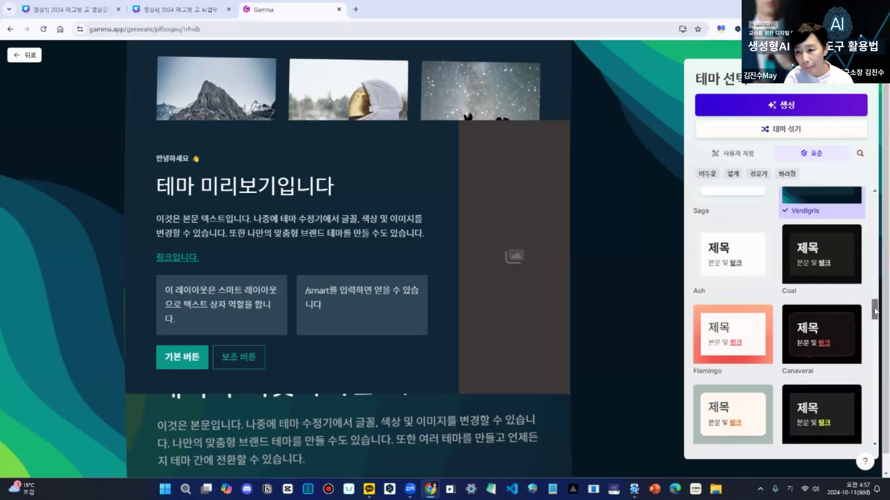
click(848, 345)
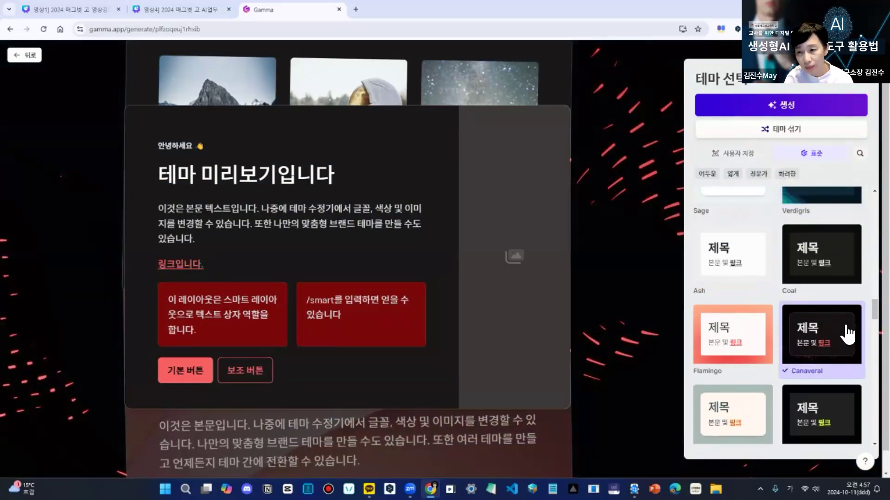
click(846, 271)
scroll(834, 275, up, 5)
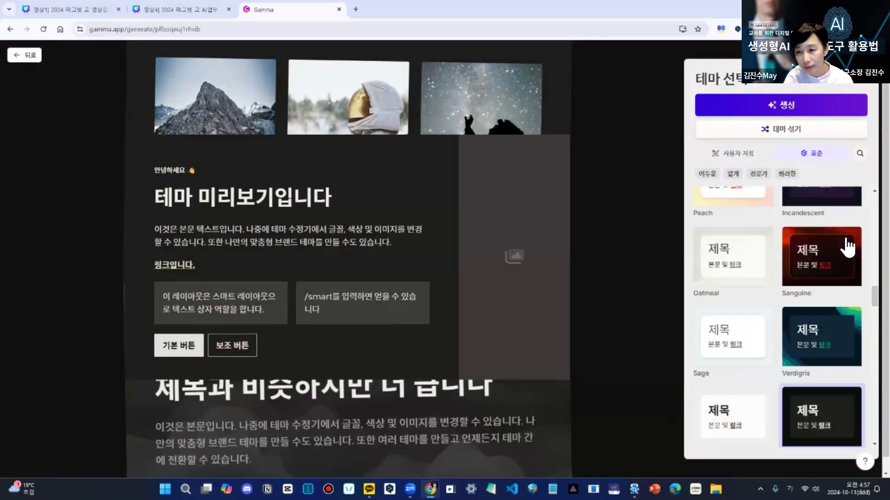
click(840, 223)
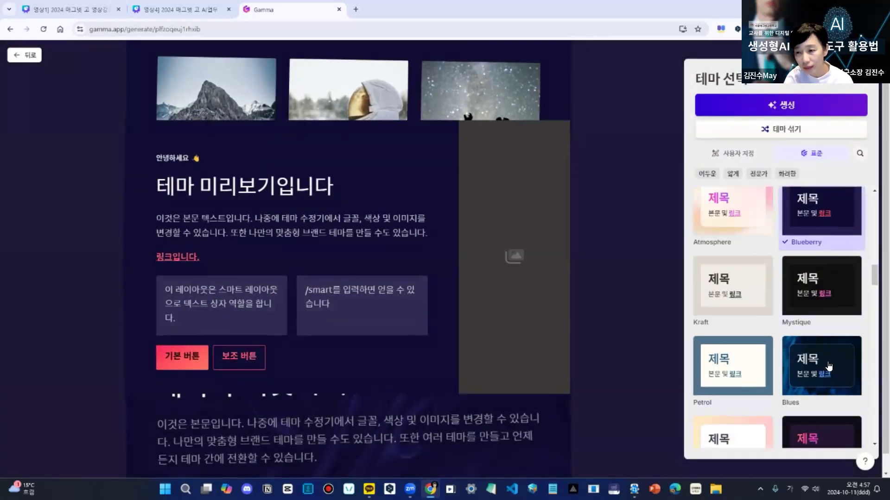
click(830, 367)
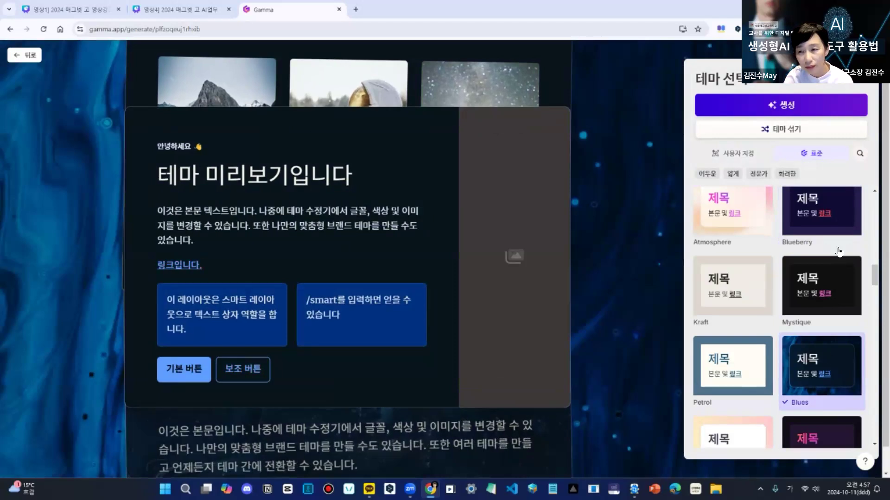
click(839, 217)
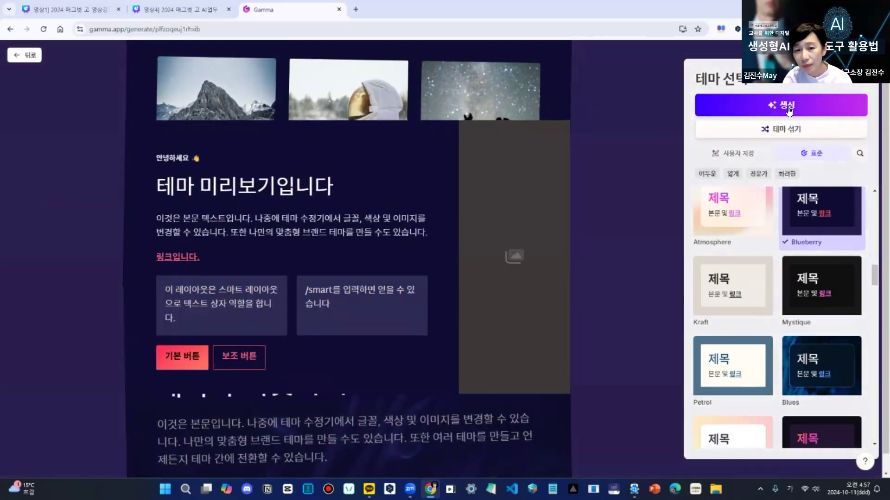
- Generate the presentation and switch its card overview from thumbnails to the list view
click(789, 109)
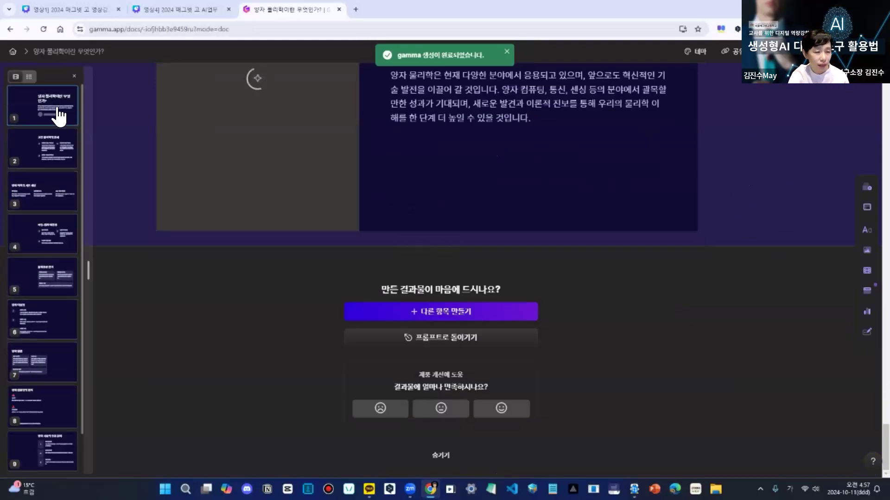
click(28, 76)
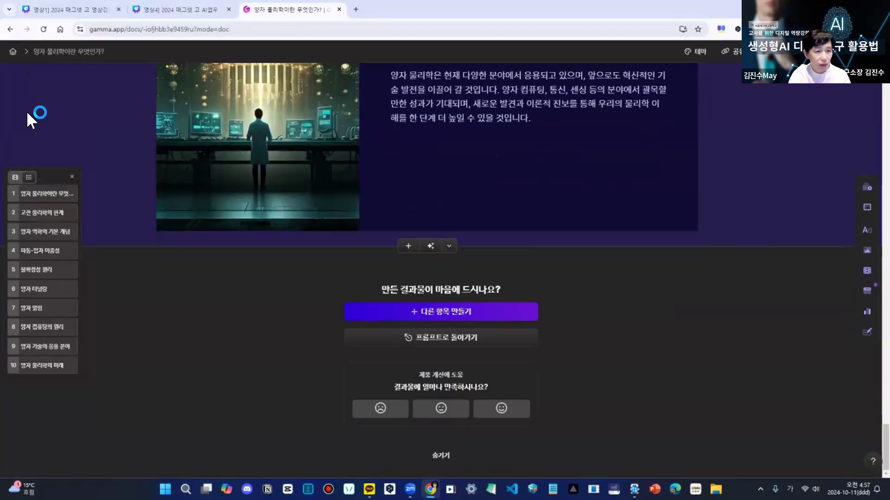
- Switch the card overview back to thumbnails and go to the second card, 고전 물리학의 한계
click(15, 178)
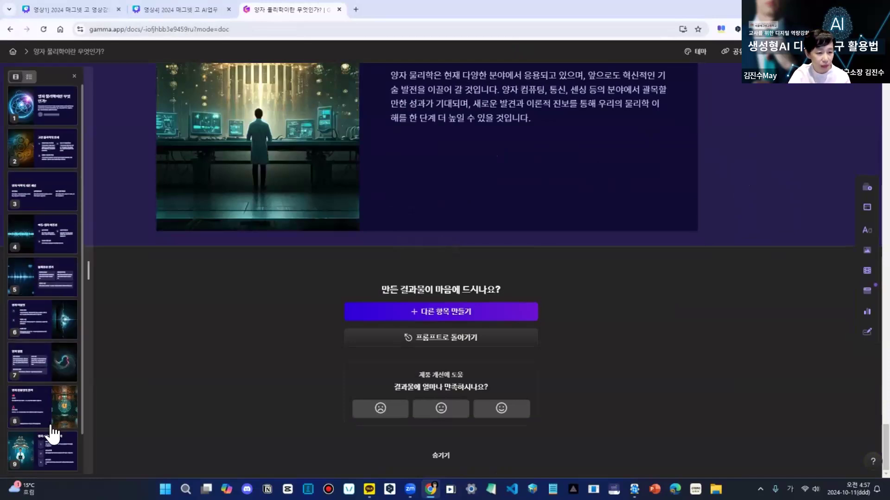
scroll(58, 419, down, 1)
scroll(696, 253, up, 15)
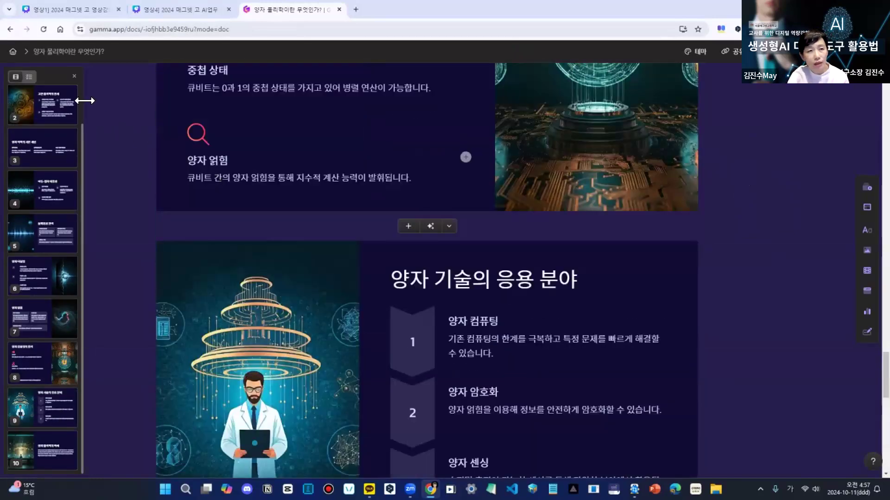
click(63, 114)
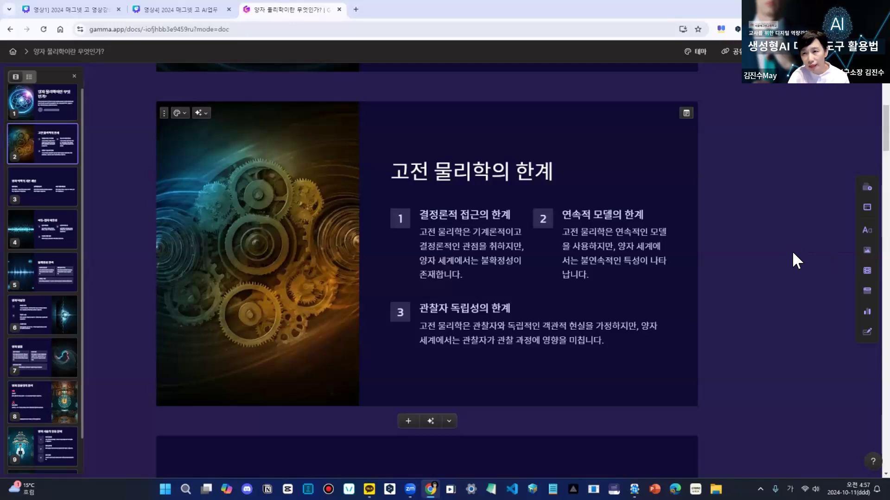
- Try the 제목 1 text style on the first card's title and return it to the 제목 style
scroll(792, 254, up, 5)
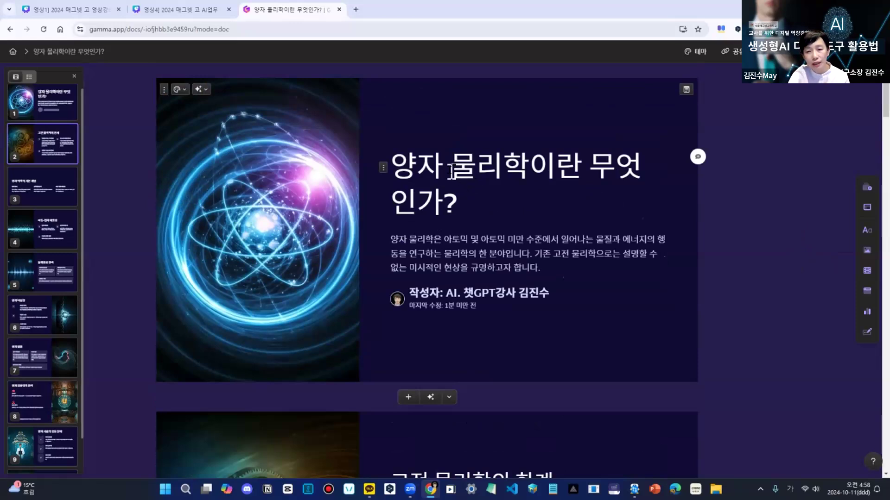
click(383, 168)
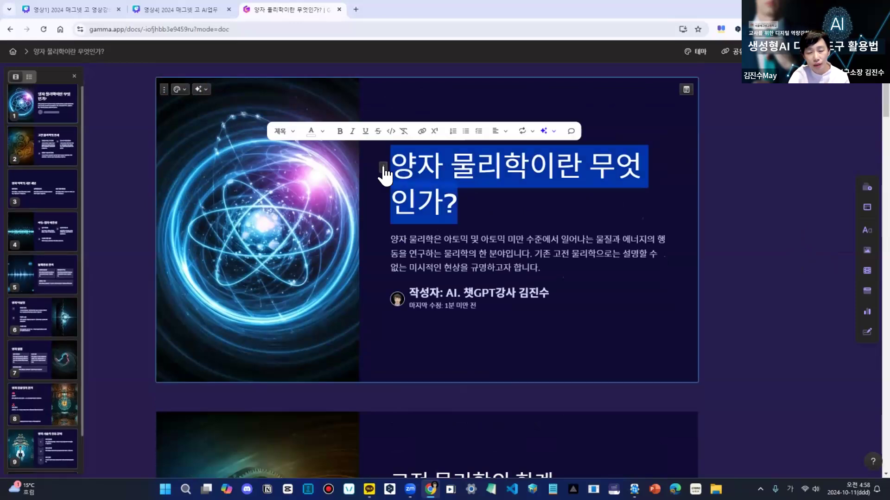
click(291, 132)
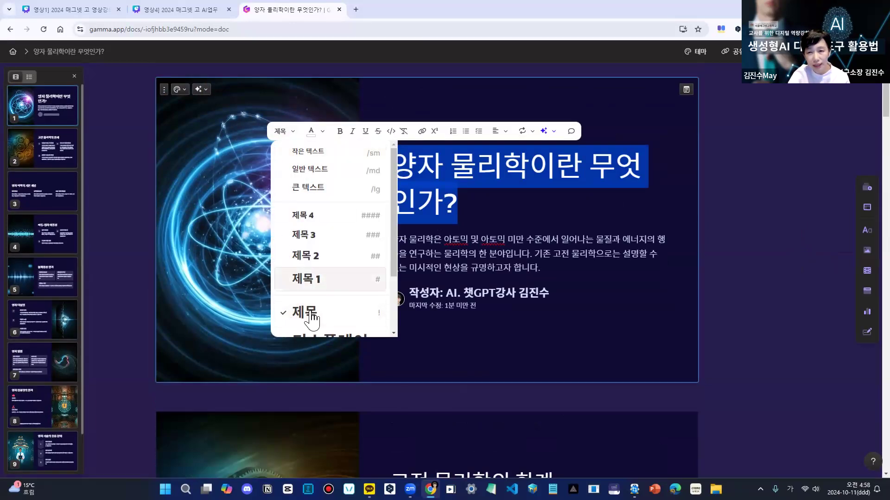
click(312, 280)
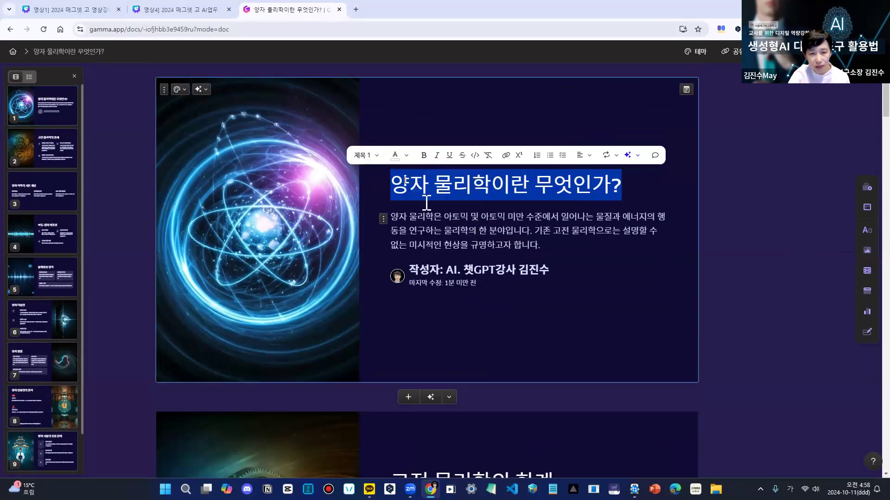
click(376, 155)
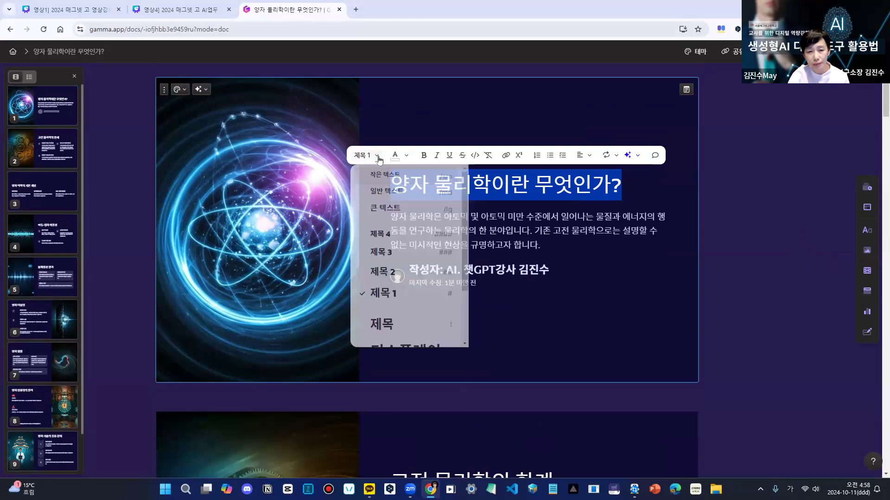
click(384, 336)
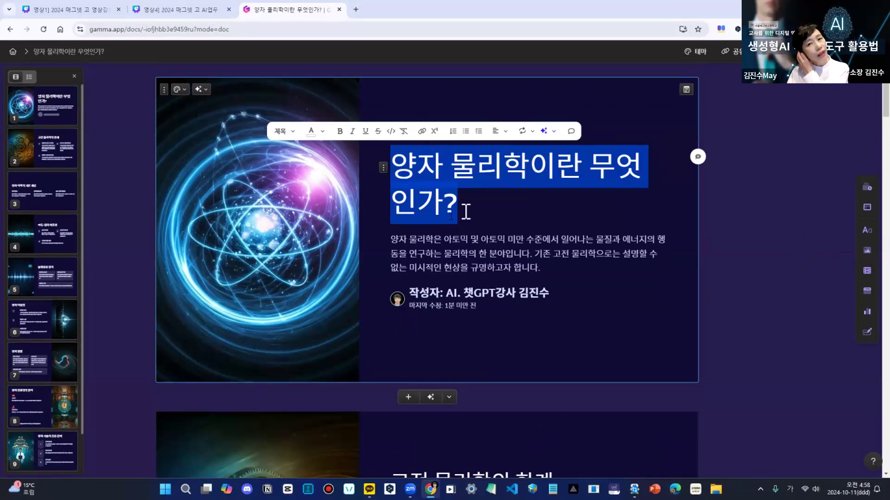
- Review the AI editing options for the first card's title and request more engaging wording with 더 매력적으로
click(556, 132)
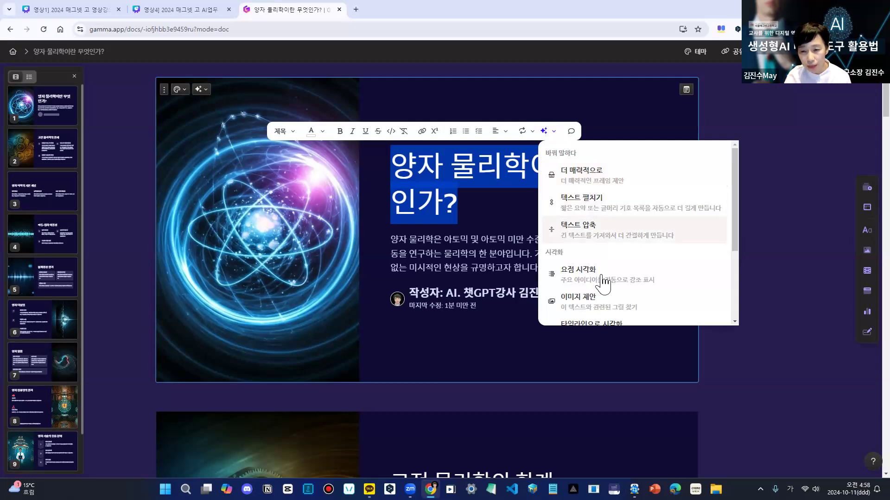
drag(732, 250, 733, 300)
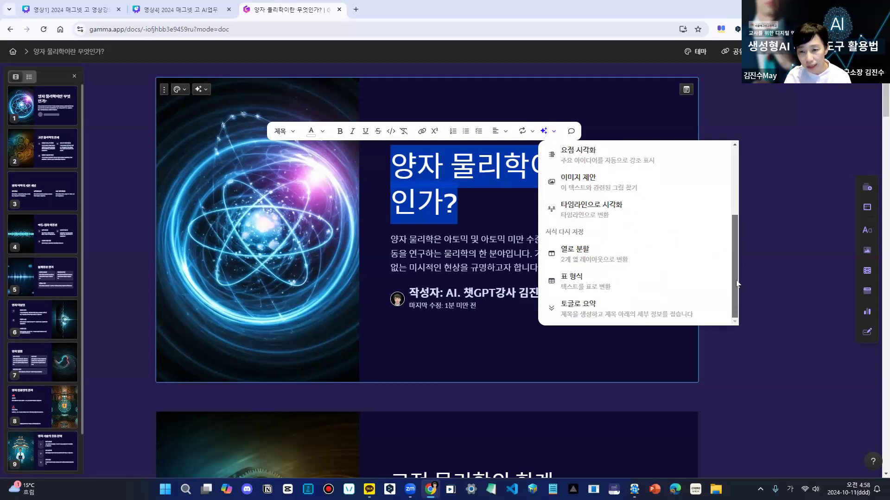
scroll(651, 198, up, 3)
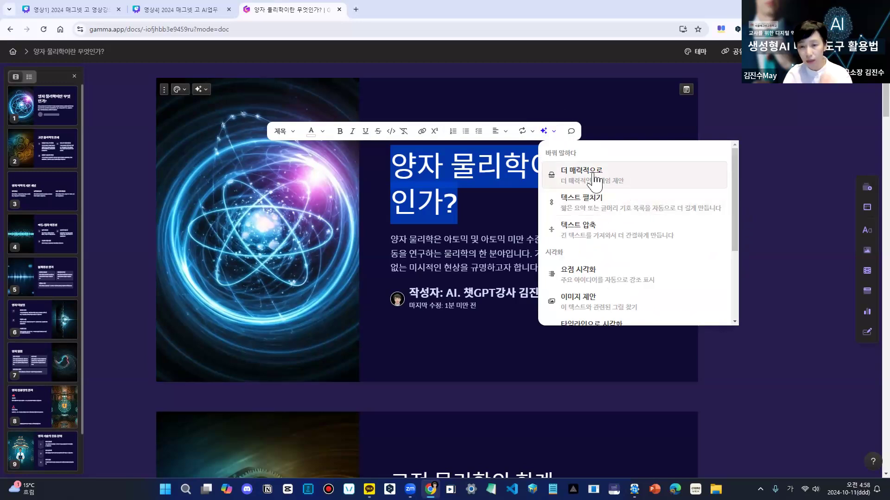
click(594, 178)
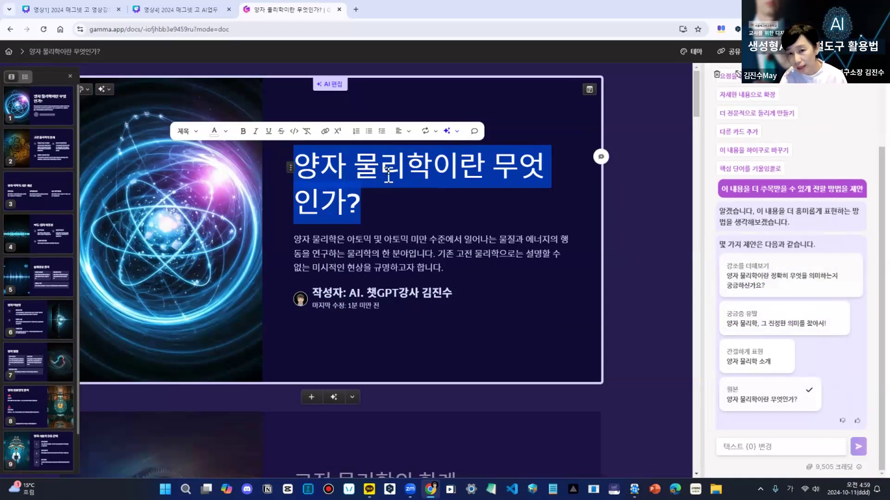
- Try the AI title suggestions, apply the concise 양자 물리학 소개, and close the AI editing chat
click(786, 330)
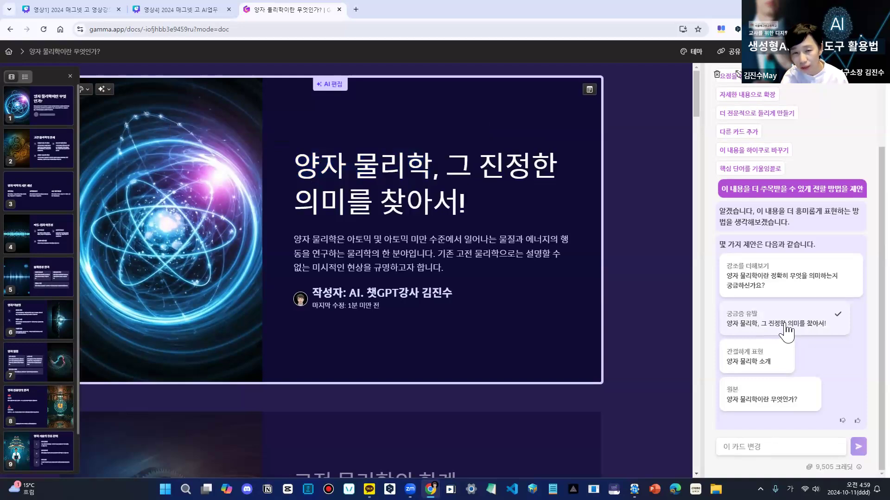
click(762, 366)
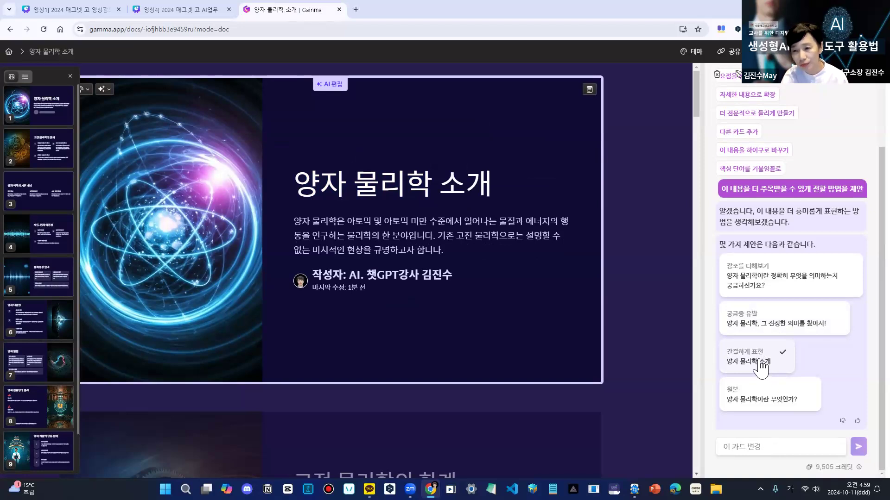
click(773, 283)
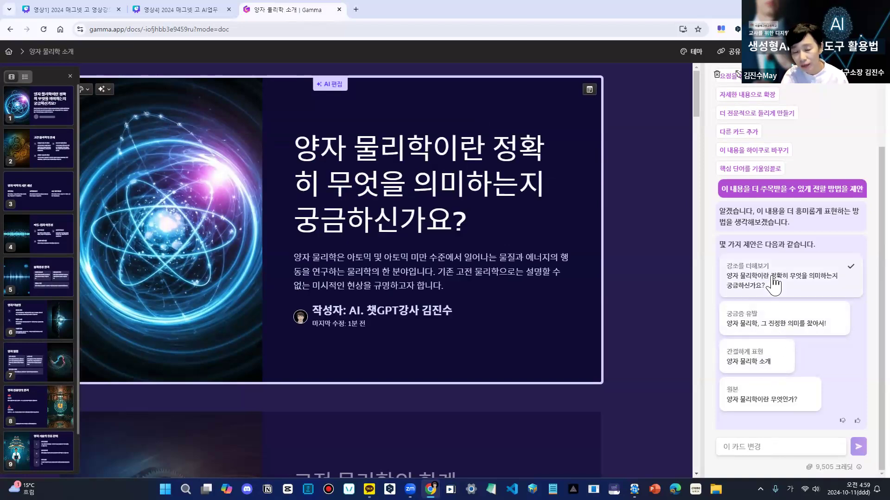
click(767, 360)
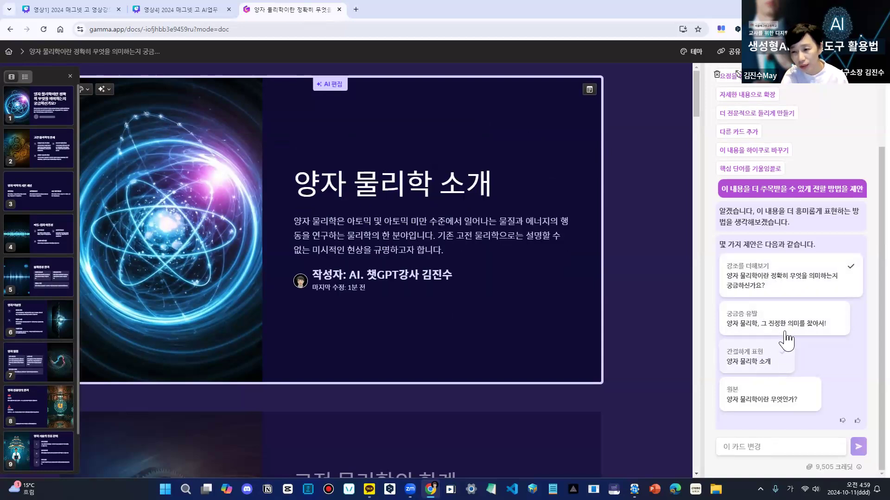
click(790, 328)
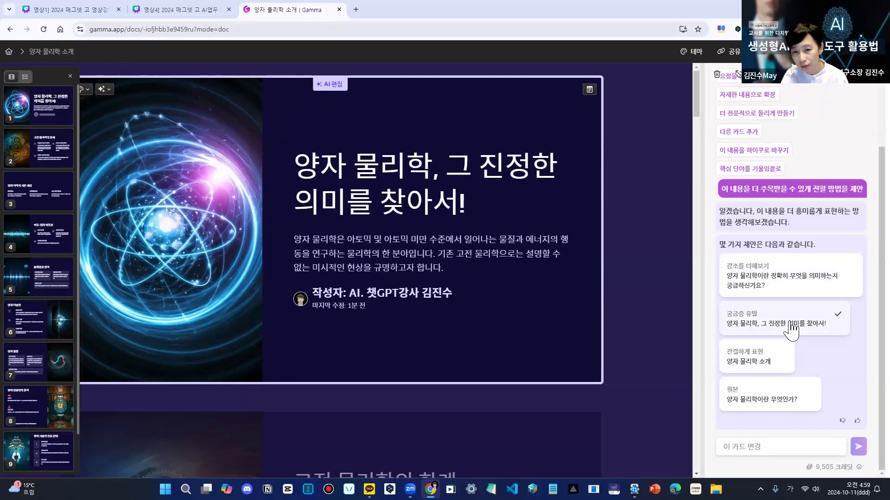
click(767, 364)
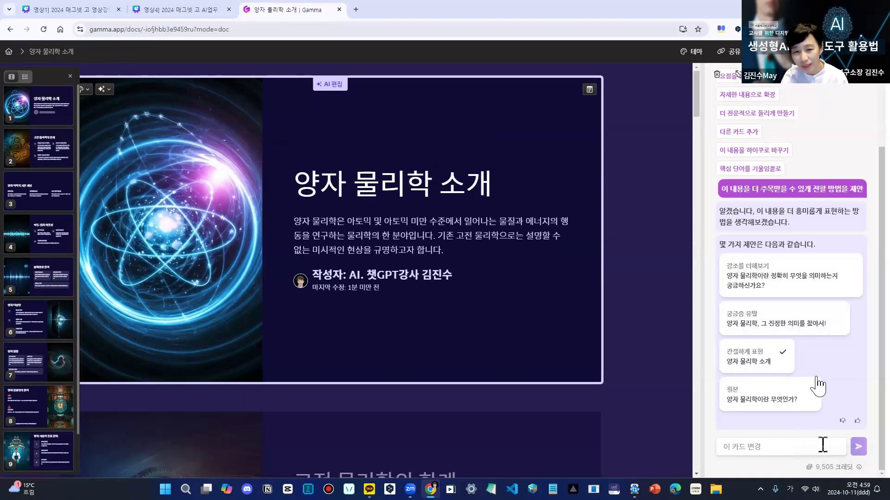
click(874, 83)
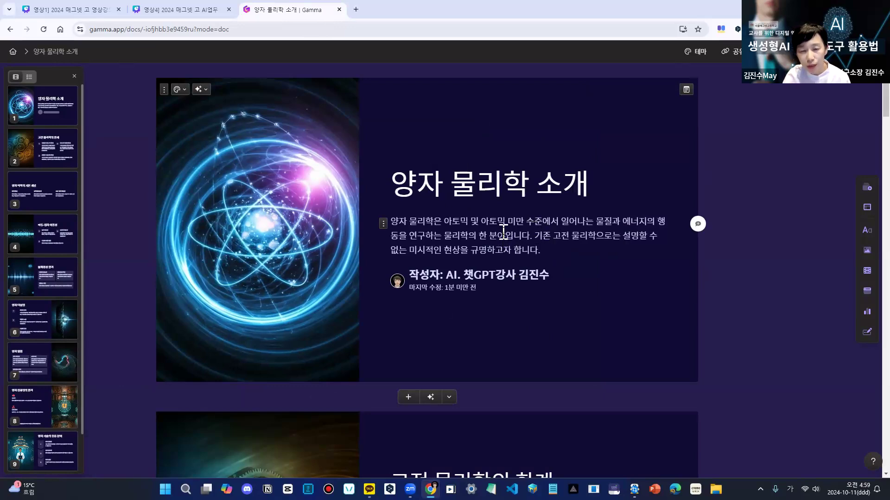
- Delete the author block below the introductory paragraph on the first card
click(383, 226)
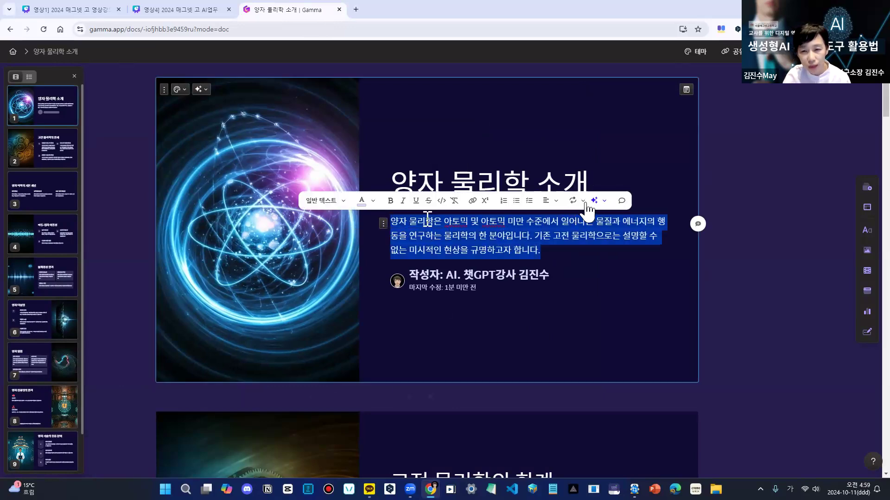
click(565, 257)
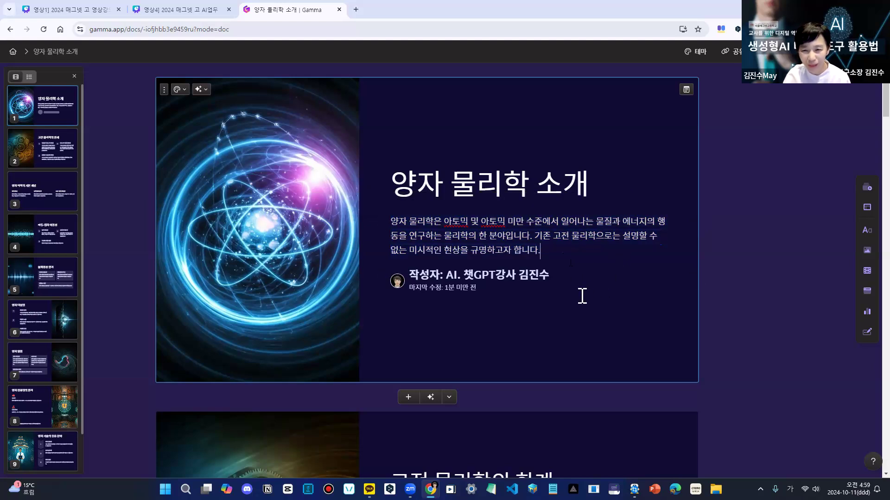
click(549, 274)
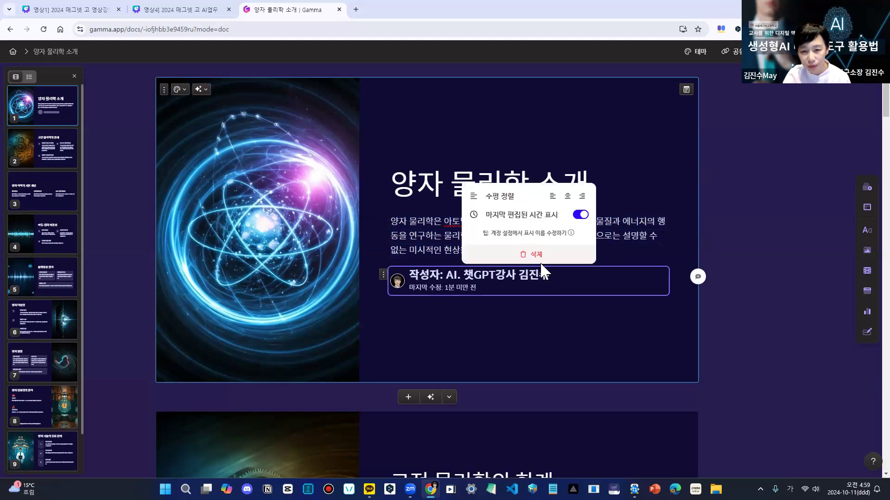
click(537, 255)
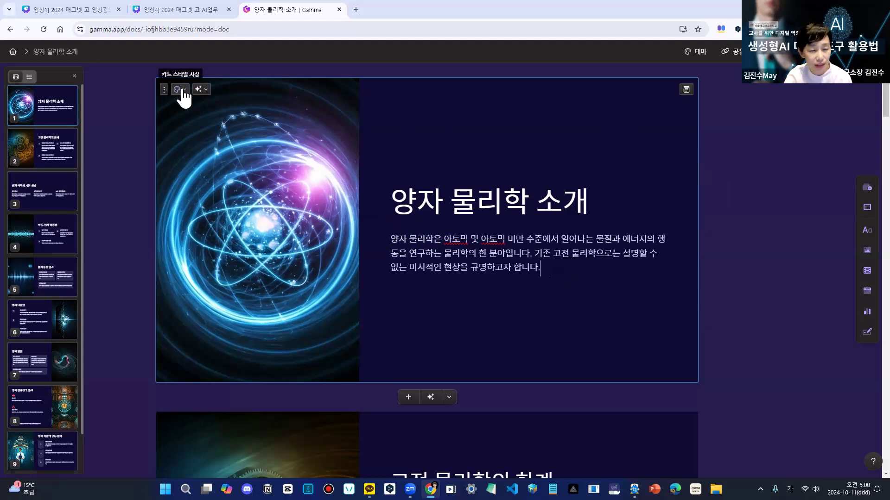
- Try the right, background, blank and top image layouts on the first card, and return to the left image layout
click(183, 91)
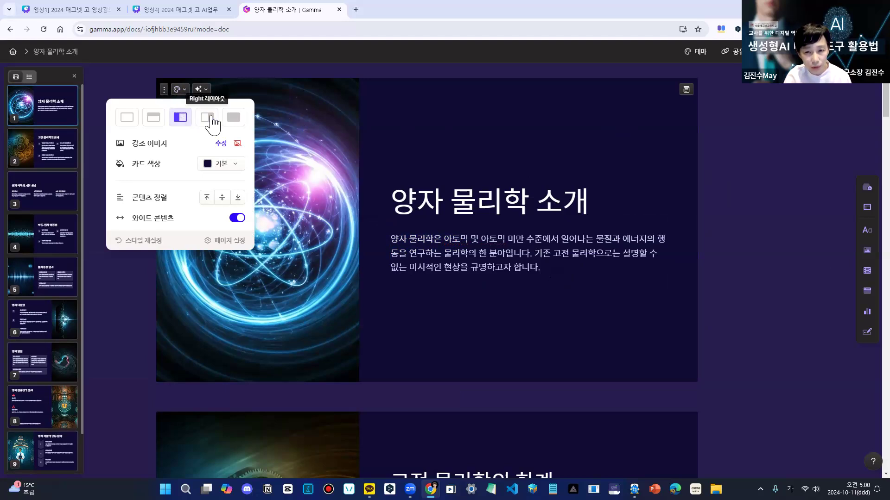
click(207, 118)
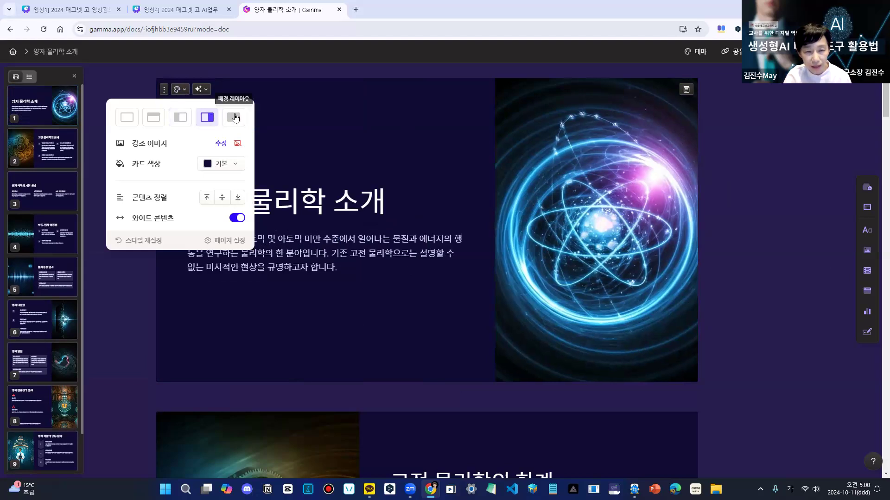
click(234, 119)
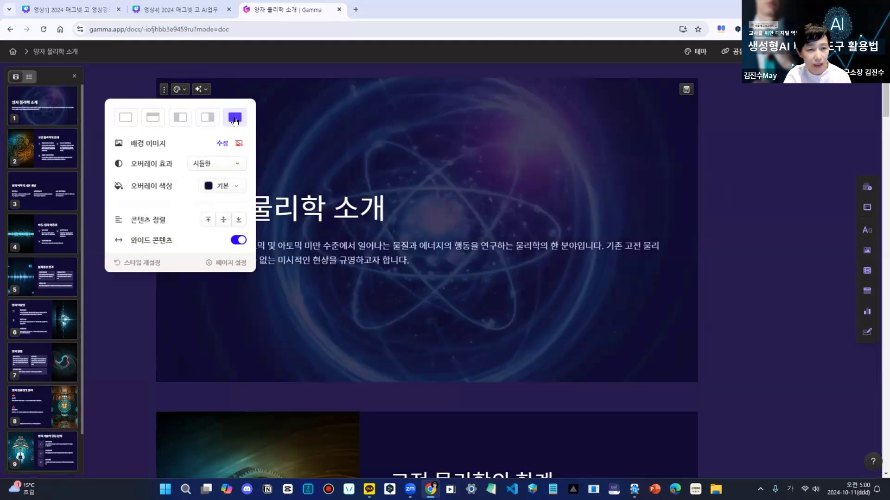
click(126, 119)
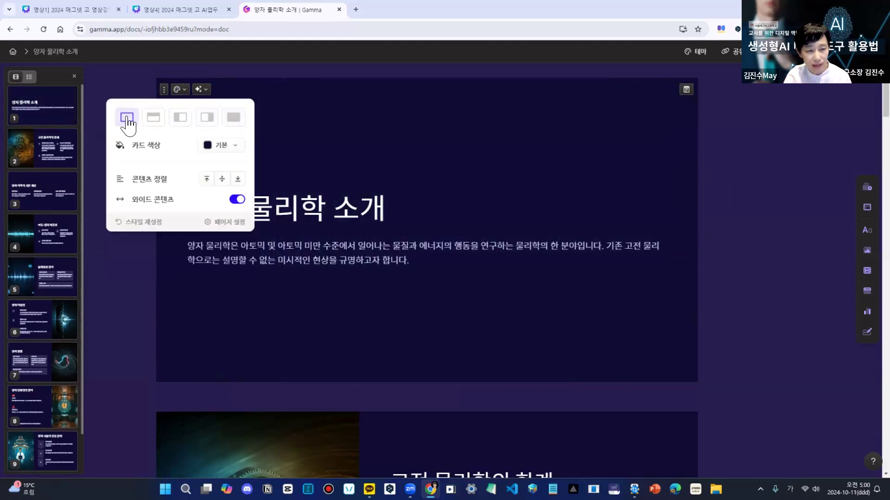
click(151, 119)
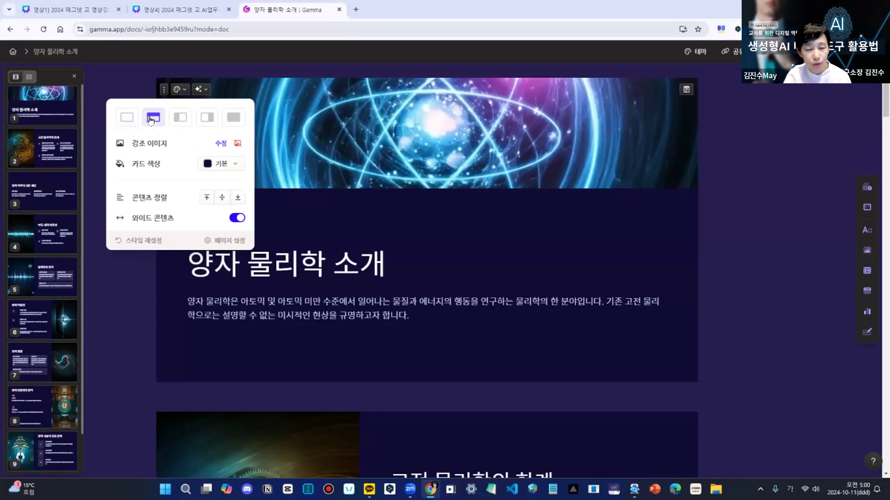
click(180, 119)
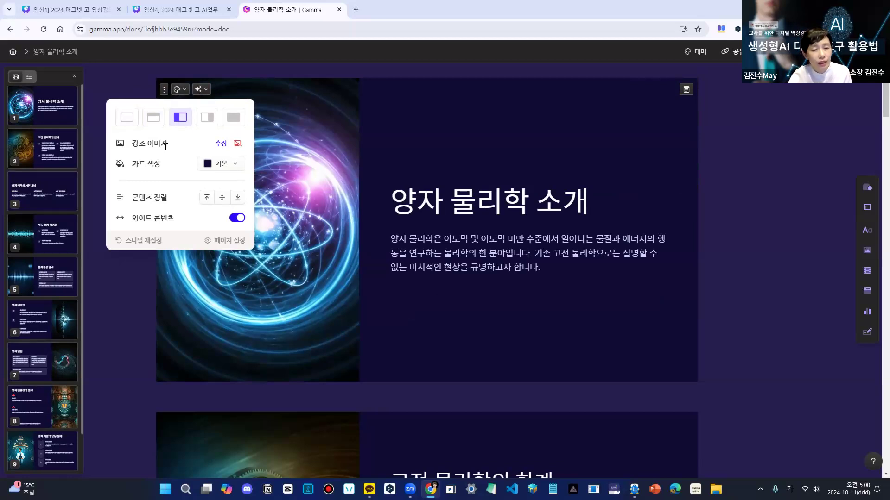
click(419, 300)
click(277, 233)
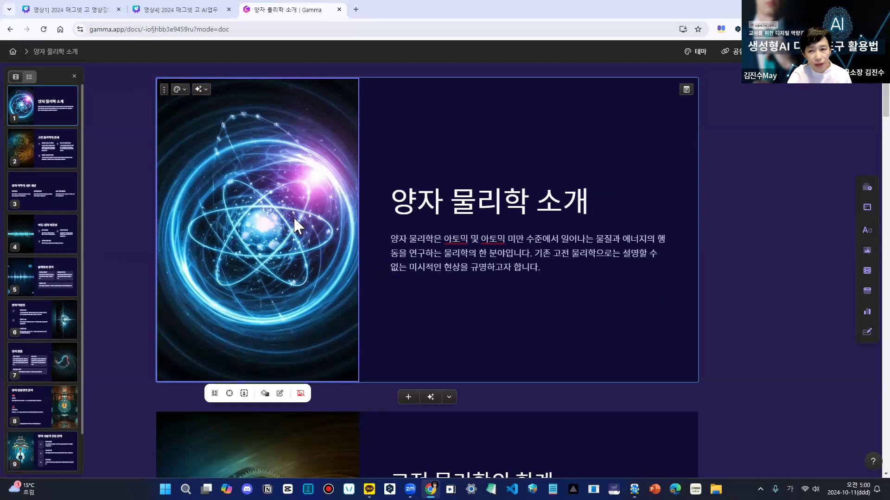
click(738, 238)
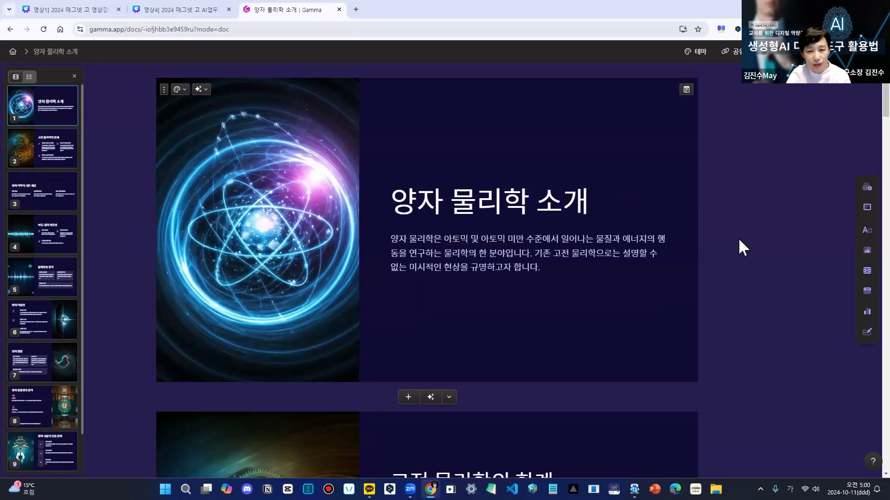
- Change the numbered three-item block on the second card, 고전 물리학의 한계, to the 텍스트 상자 layout
scroll(738, 237, down, 5)
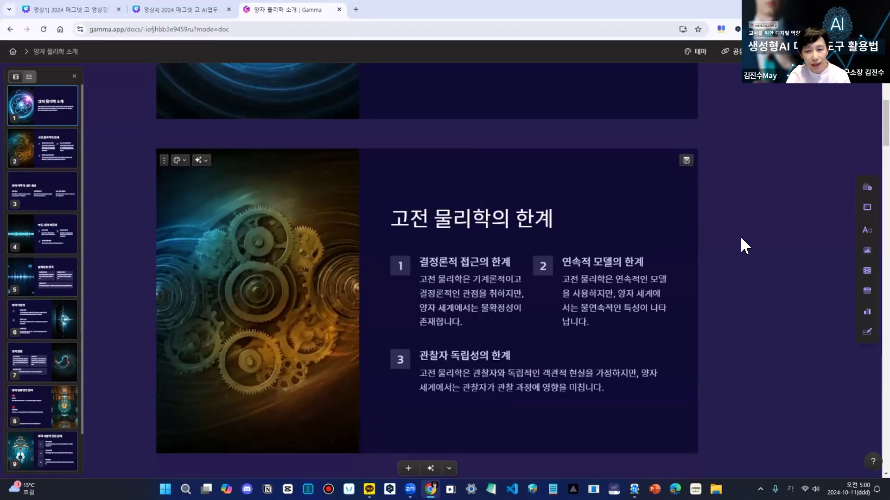
scroll(744, 245, down, 5)
scroll(386, 319, up, 5)
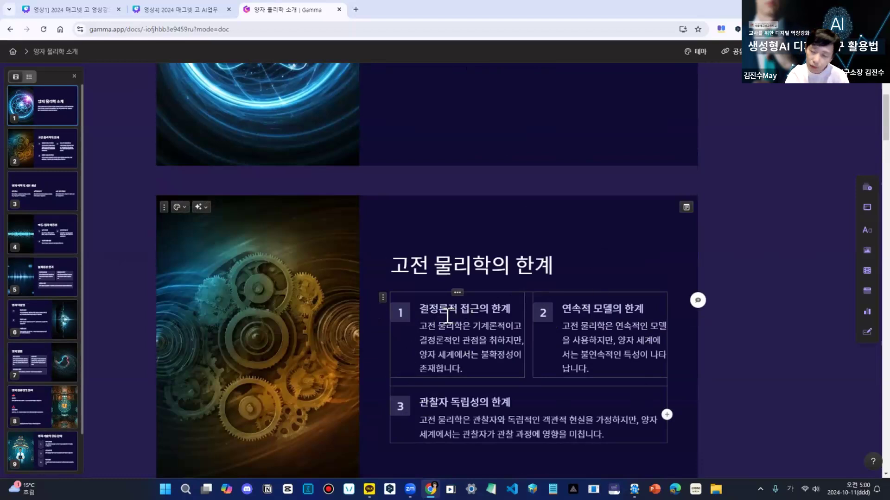
click(383, 299)
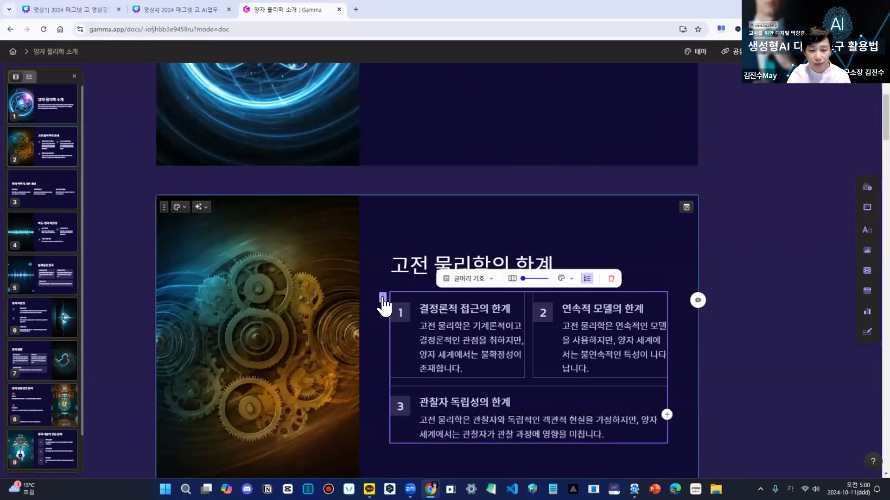
click(491, 280)
click(484, 318)
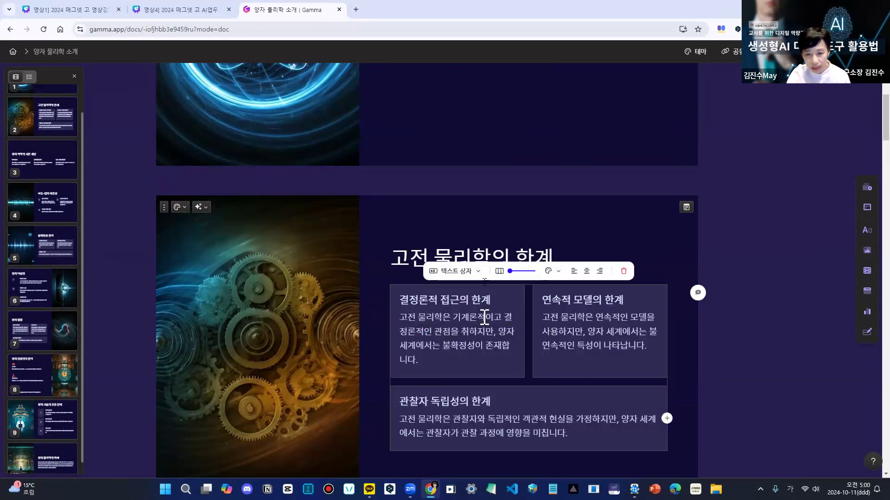
- Try the 텍스트가 있는 이미지, 텍스트 아이콘 and 타임라인 layouts on the second card's three-item block
click(477, 273)
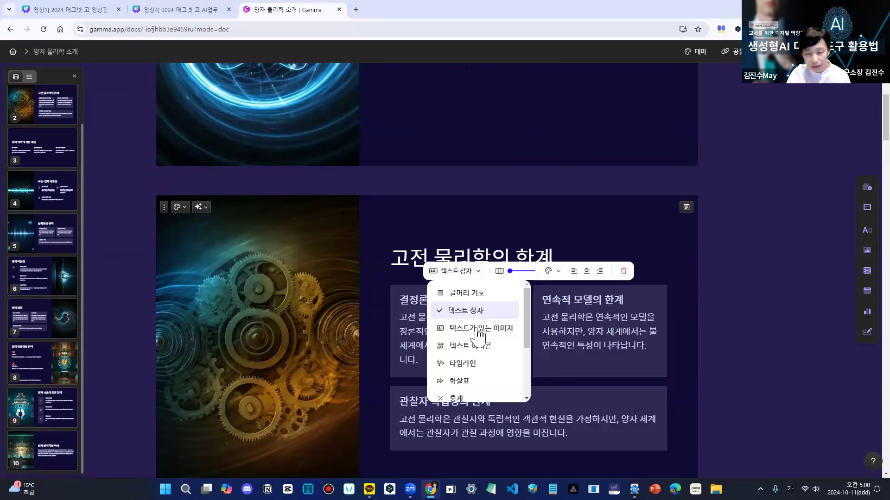
click(477, 329)
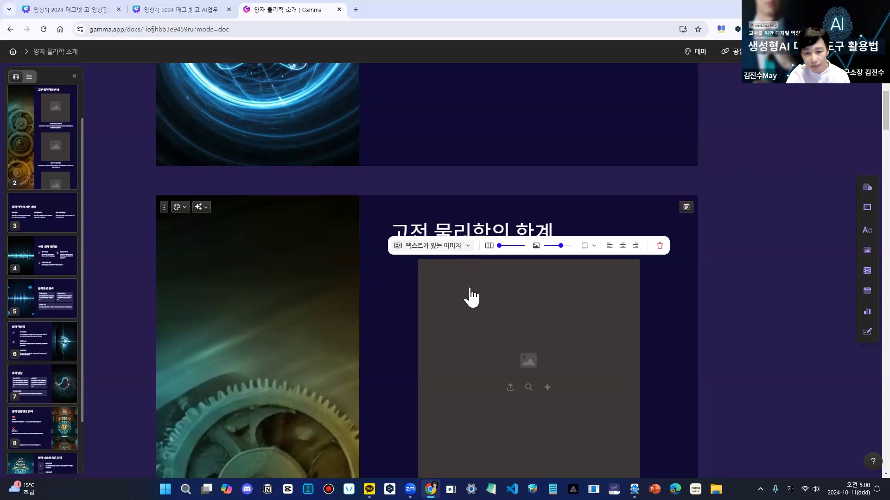
click(468, 246)
click(447, 321)
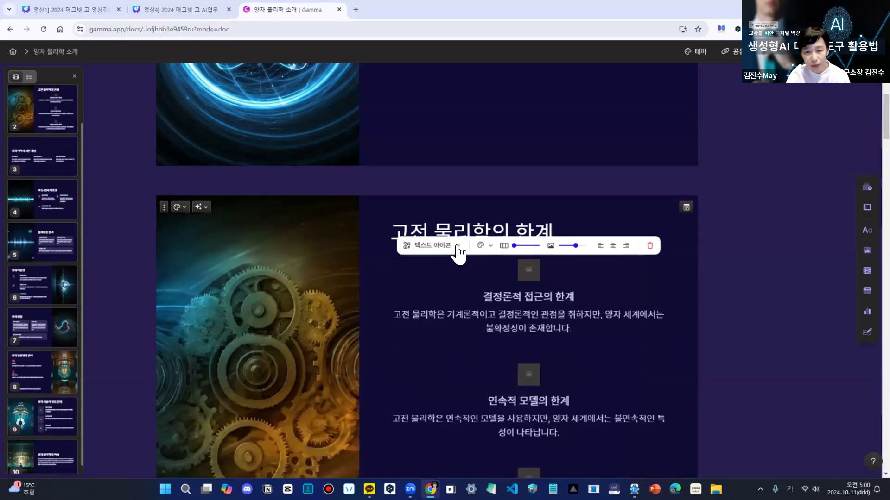
click(457, 250)
click(447, 337)
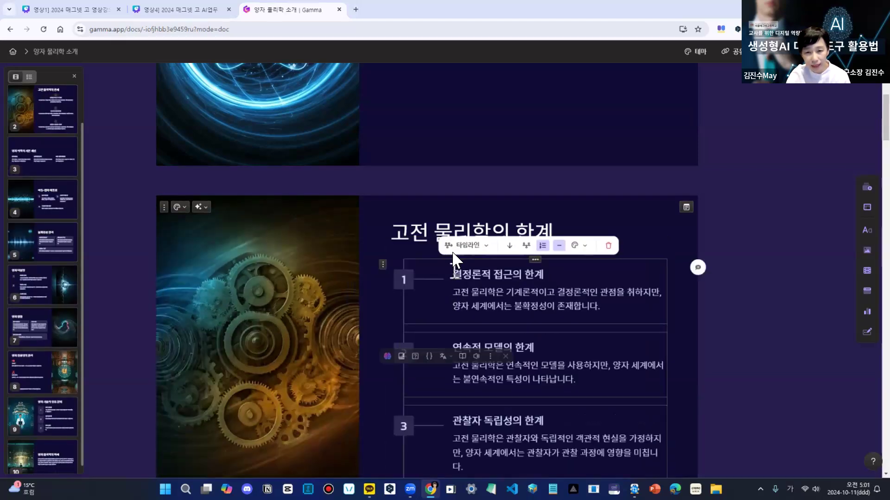
- Try the 화살표 and 피라미드 layouts on the second card's three-item block
click(482, 249)
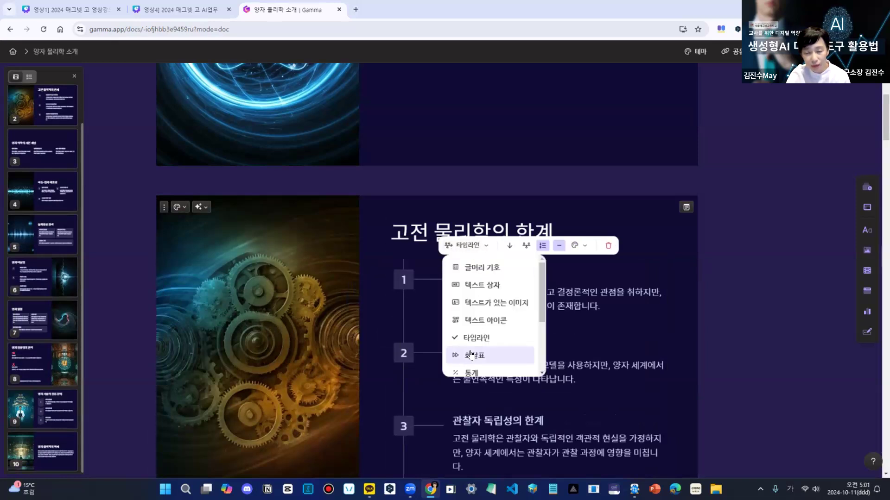
click(472, 355)
click(487, 249)
scroll(492, 337, down, 3)
click(493, 334)
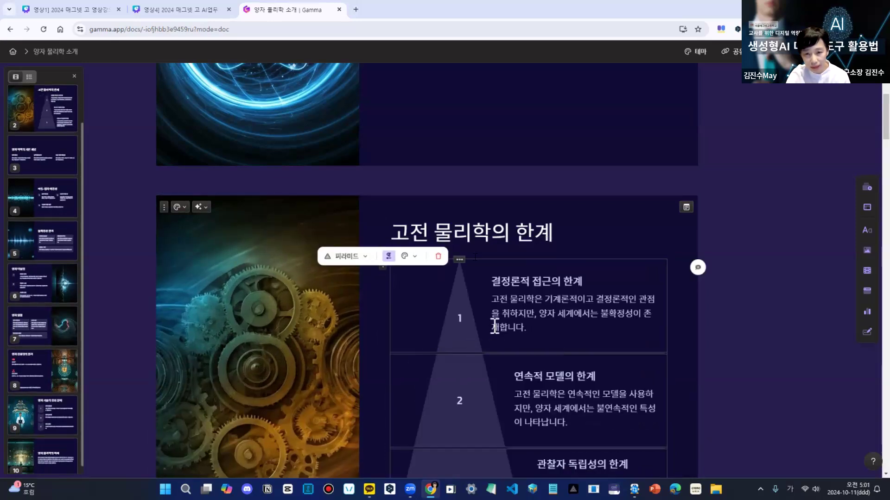
- Switch the second card's block back to 글머리 기호, and set it to the 텍스트 상자 layout
click(366, 257)
scroll(515, 324, up, 4)
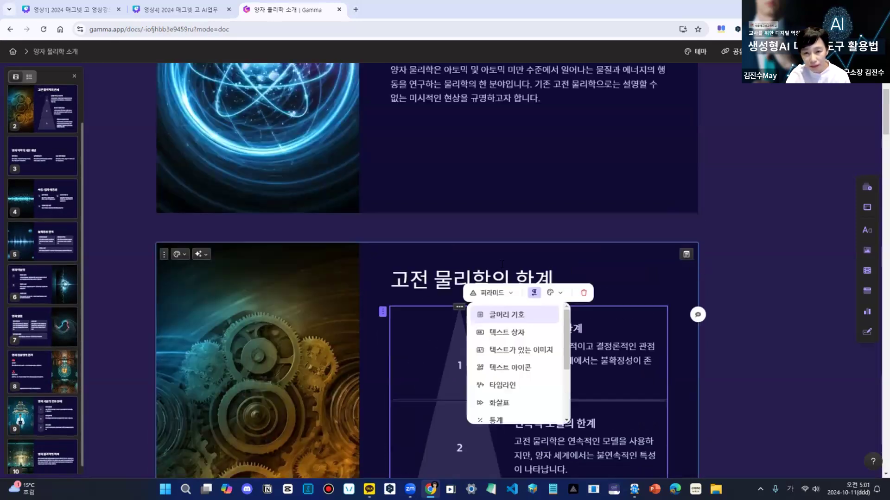
scroll(496, 315, down, 4)
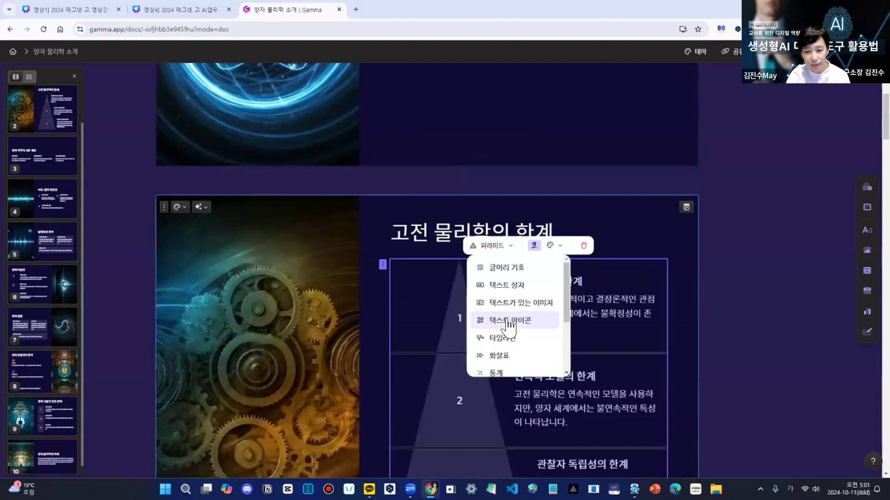
click(506, 267)
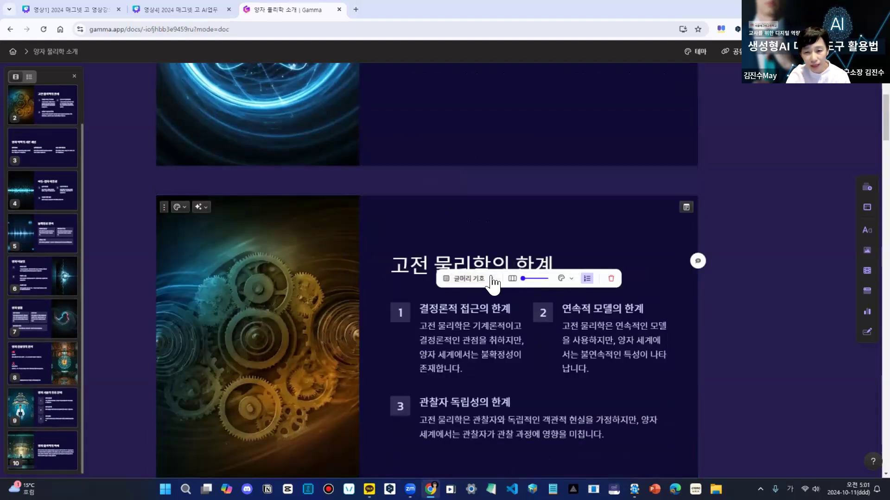
click(492, 280)
click(490, 318)
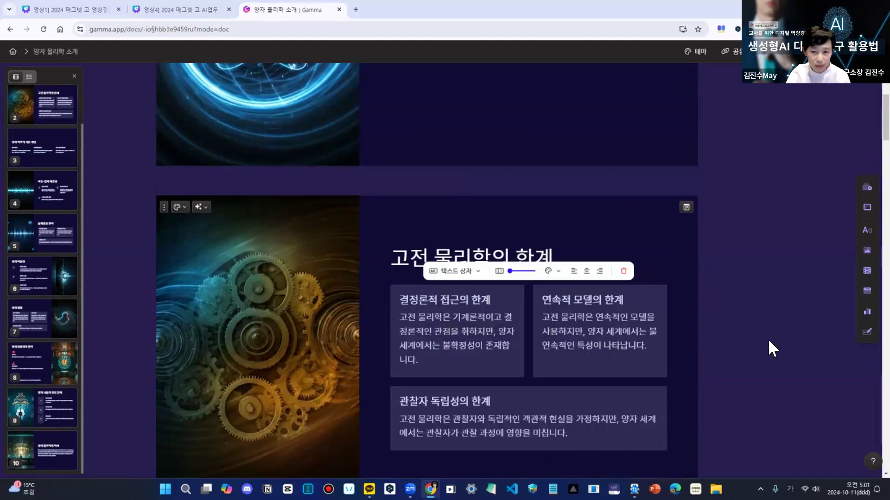
- View the second card's text box colour options, try centre alignment on the boxes, and return them to left alignment
click(558, 272)
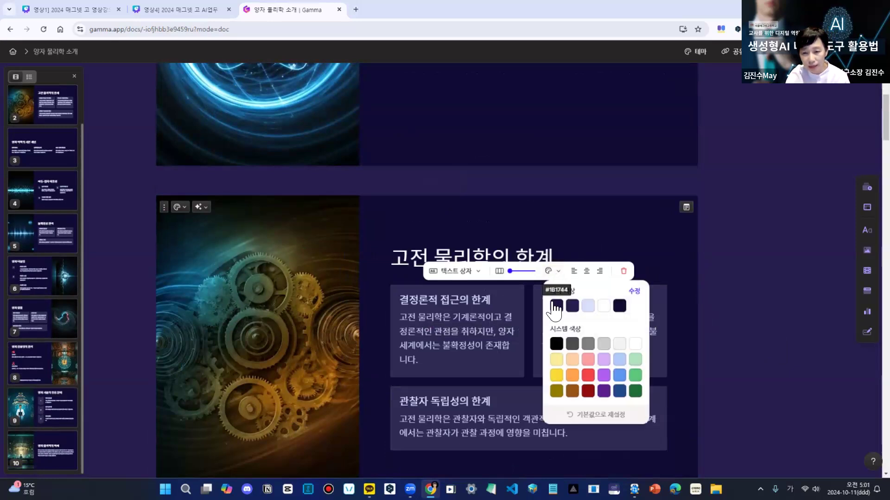
click(587, 272)
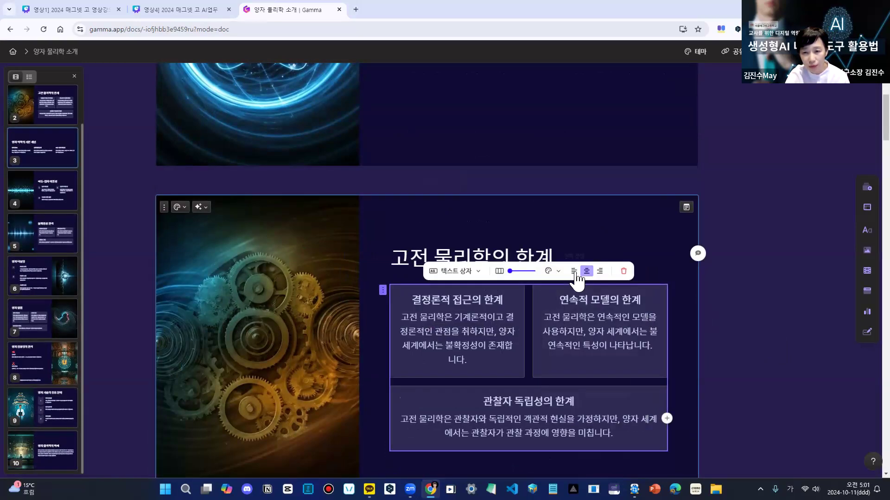
click(575, 272)
click(587, 272)
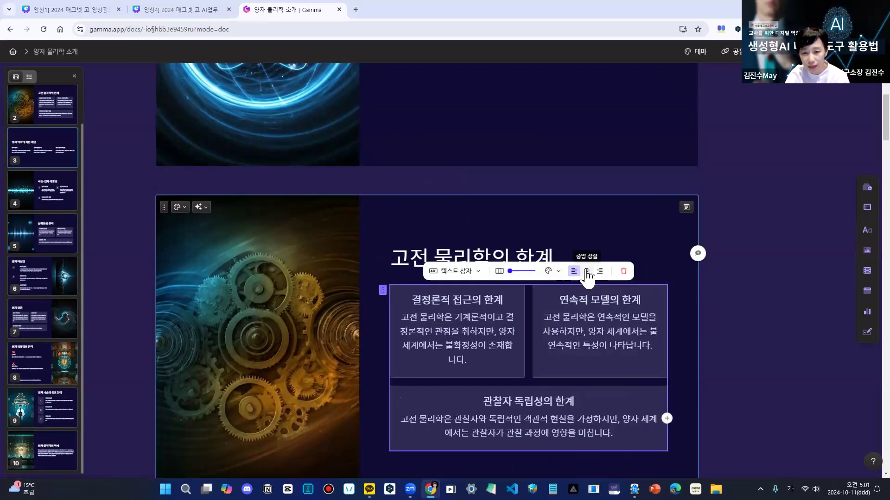
click(574, 272)
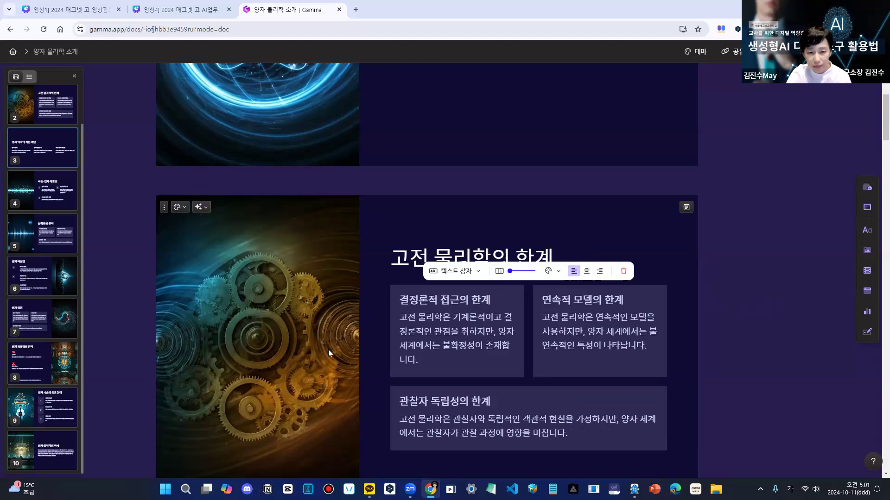
- Try the top image layout on the third card, 양자 역학의 기본 개념, and apply the left image layout
scroll(775, 290, down, 1)
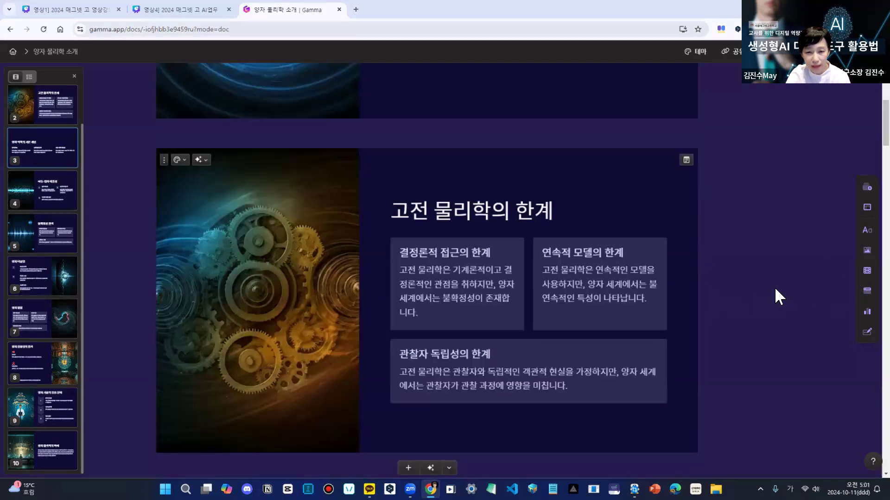
scroll(775, 290, down, 4)
scroll(775, 289, down, 3)
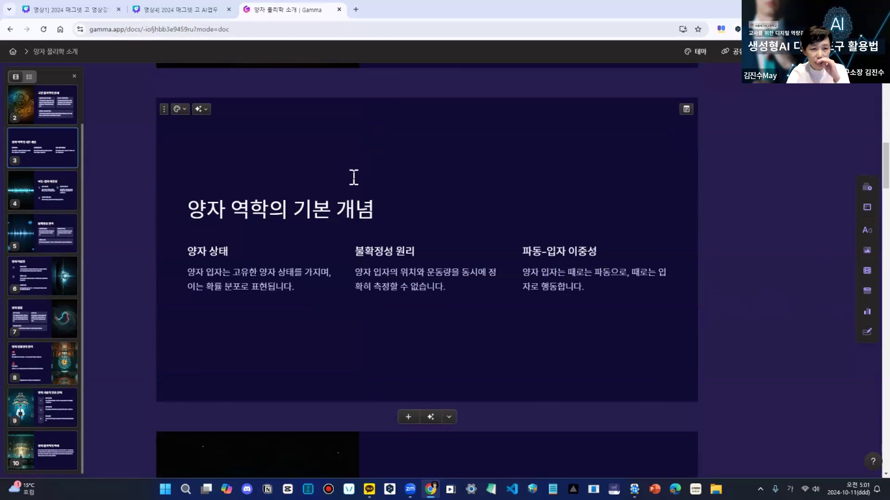
click(179, 110)
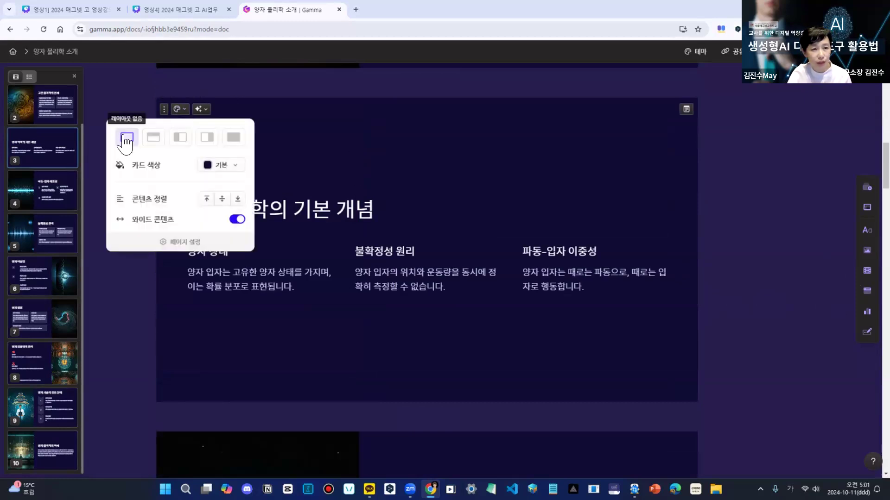
click(153, 137)
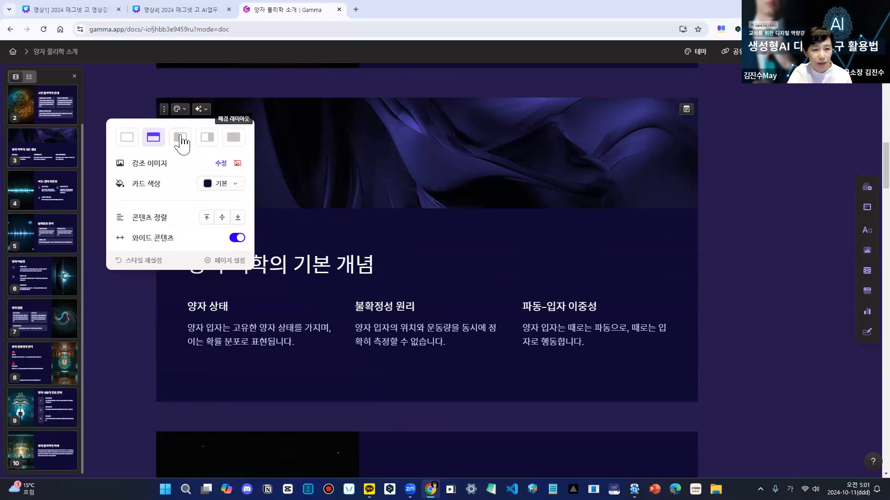
click(180, 140)
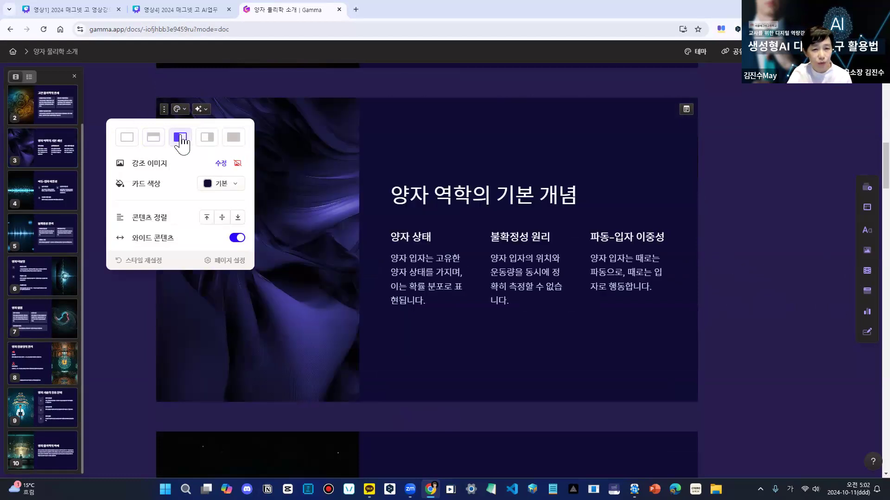
click(762, 279)
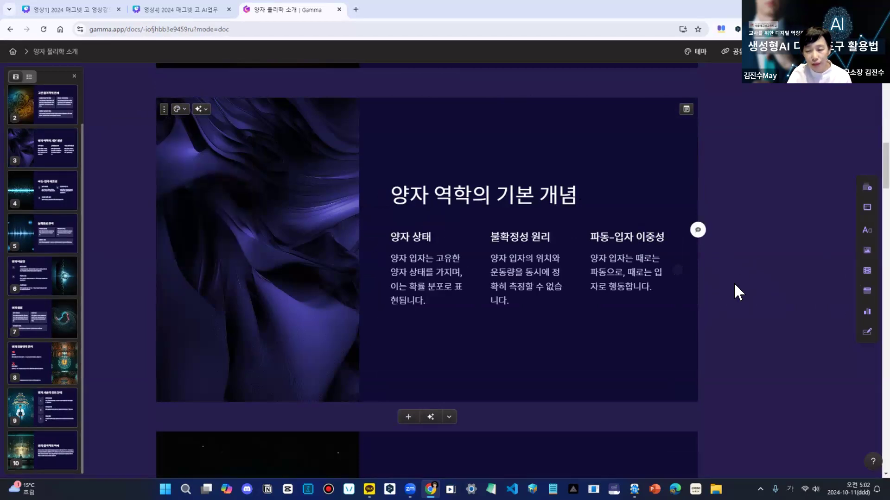
- Change the timeline block on the sixth card, 양자 터널링, to the 텍스트 상자 layout
scroll(734, 285, down, 5)
scroll(734, 285, down, 1)
scroll(734, 284, down, 3)
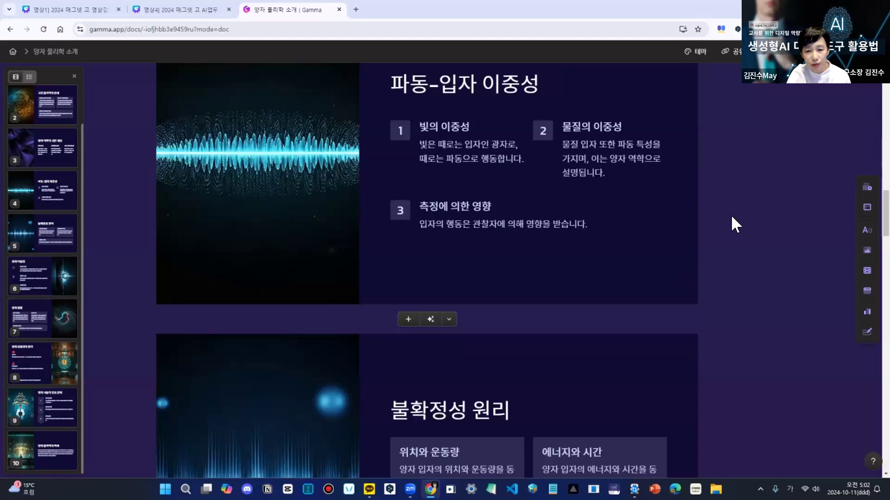
scroll(731, 216, down, 1)
scroll(731, 225, down, 4)
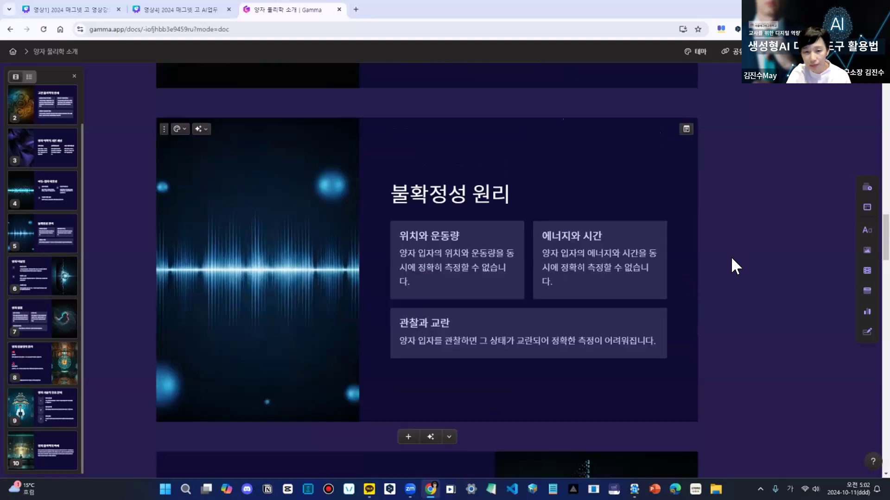
scroll(730, 256, down, 5)
scroll(733, 258, down, 2)
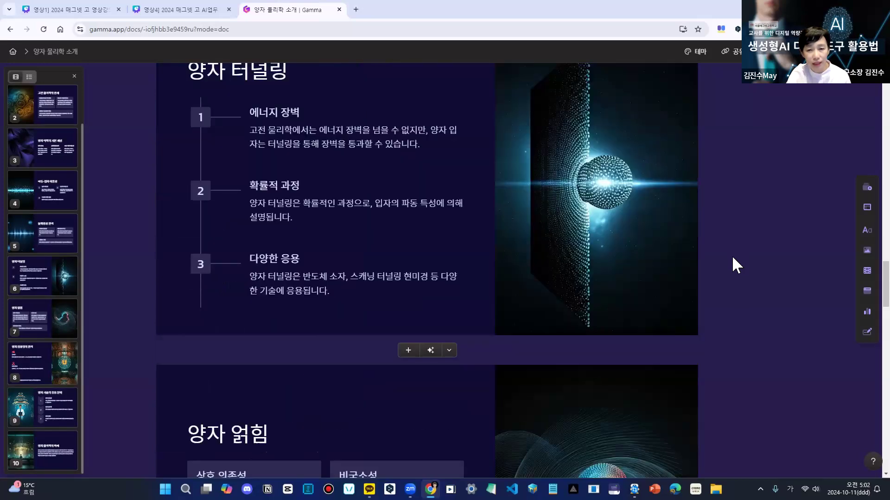
scroll(732, 258, up, 3)
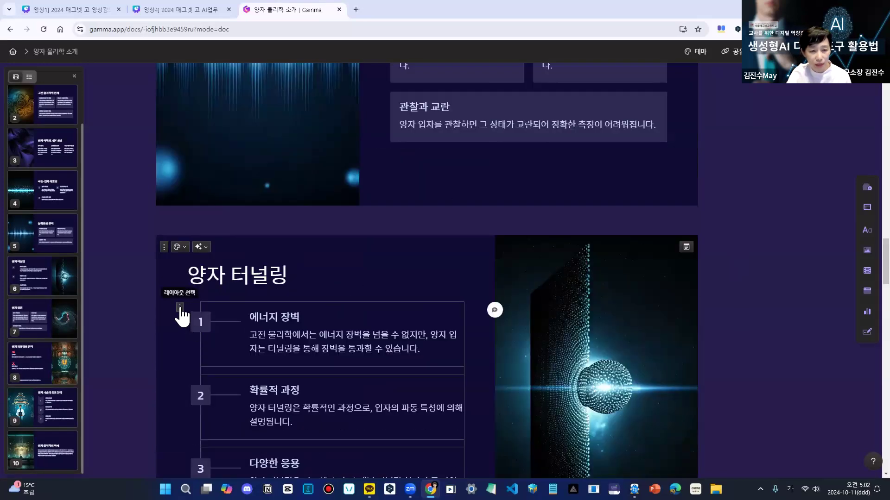
click(180, 308)
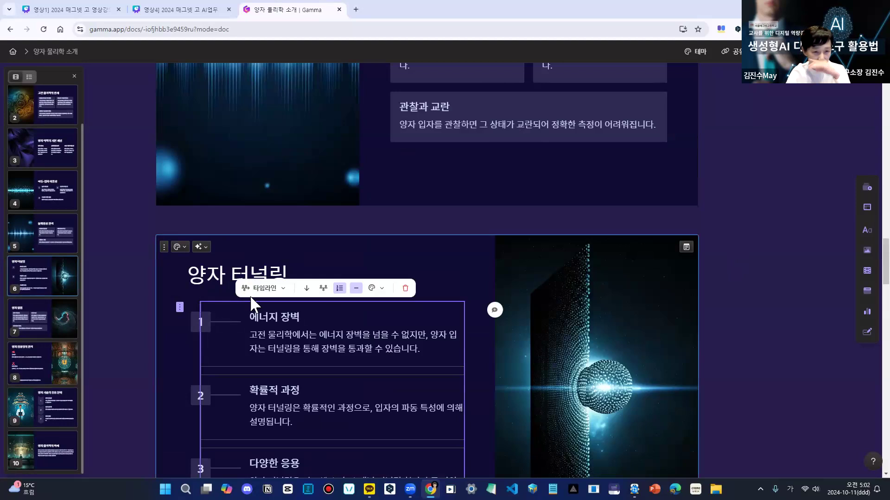
click(283, 288)
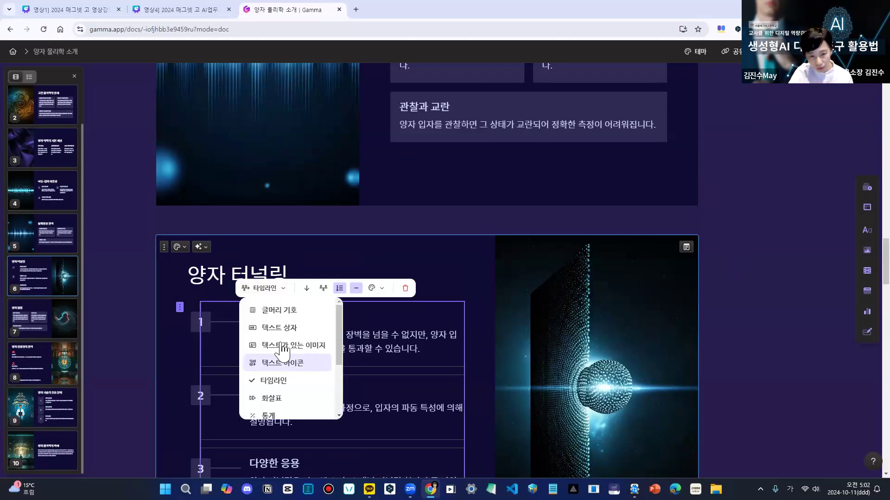
click(285, 329)
- Look over the cards up to 양자 컴퓨팅의 원리 and open the presentation's source prompt with 소스 프롬프트 보기
scroll(732, 341, down, 9)
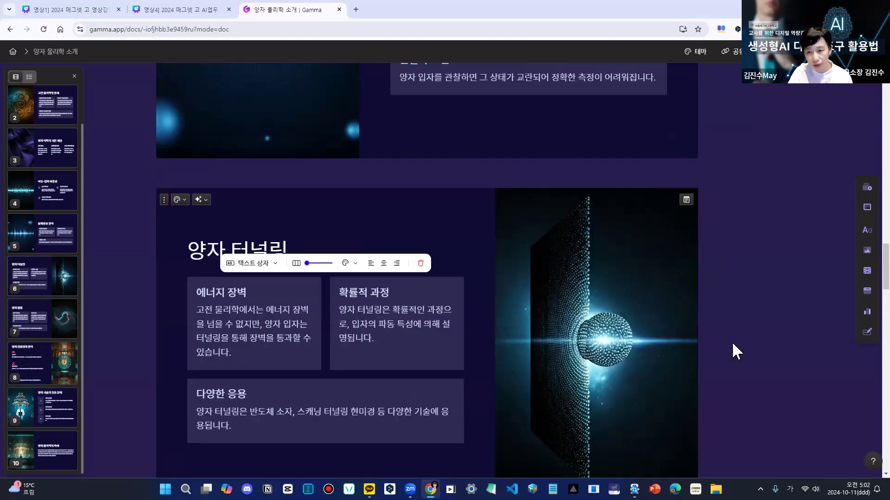
scroll(741, 315, down, 9)
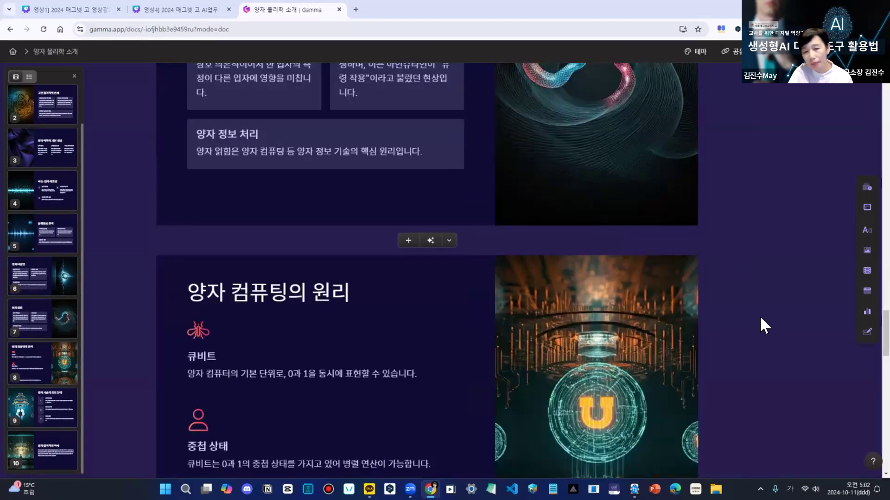
scroll(760, 306, up, 5)
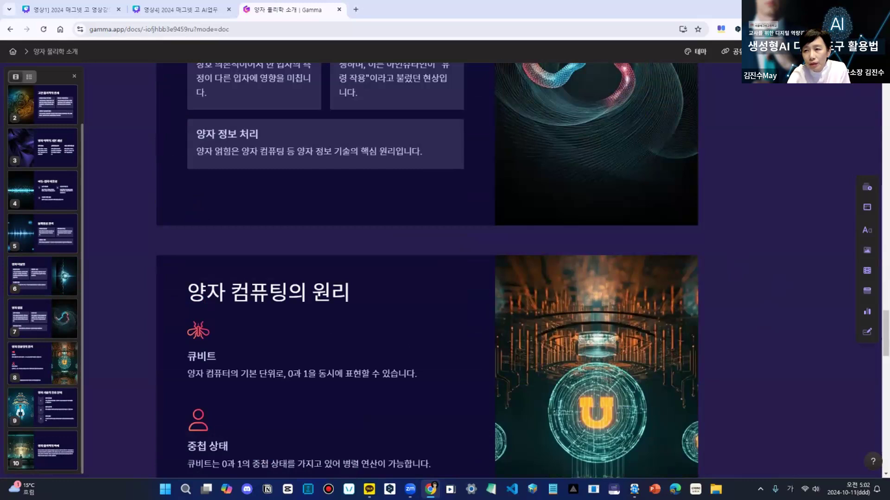
click(852, 51)
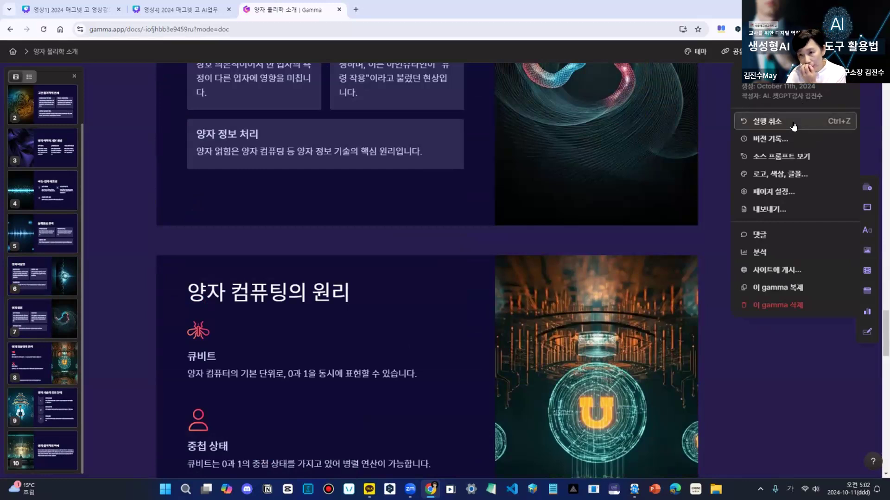
click(794, 156)
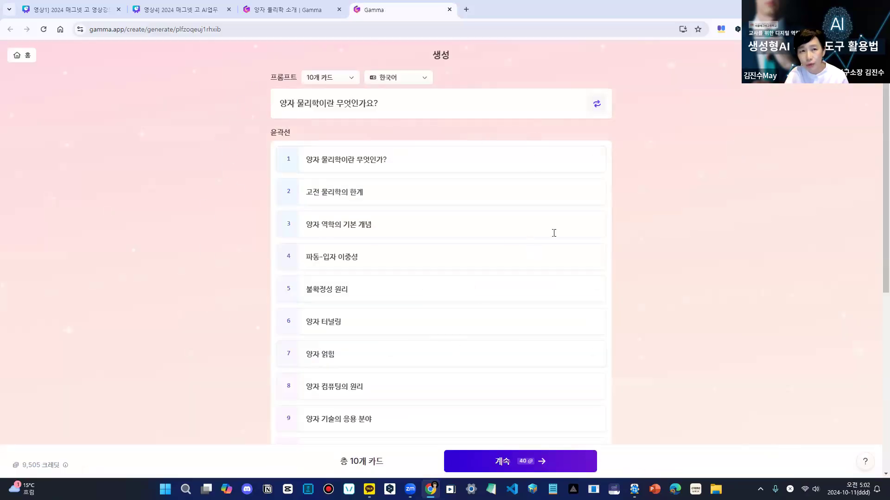
- Return to the 양자 물리학 소개 presentation, view its theme choices through 로고, 색상, 글꼴, and close them
click(316, 10)
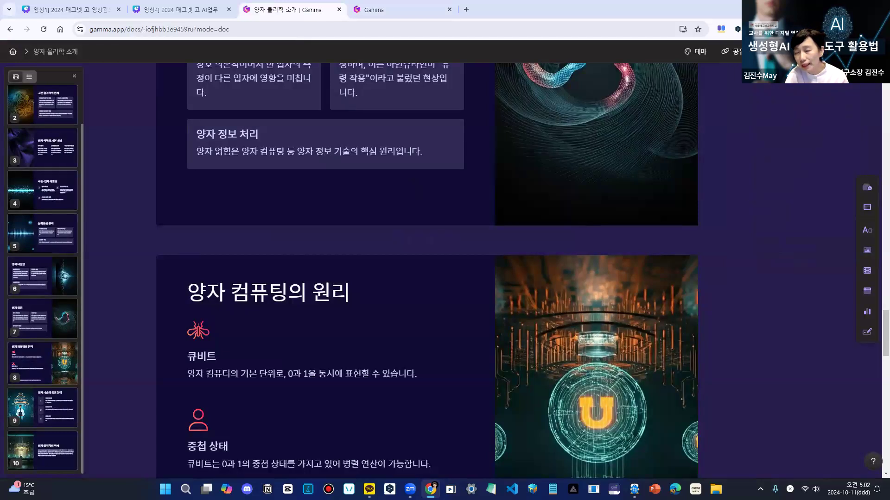
click(851, 51)
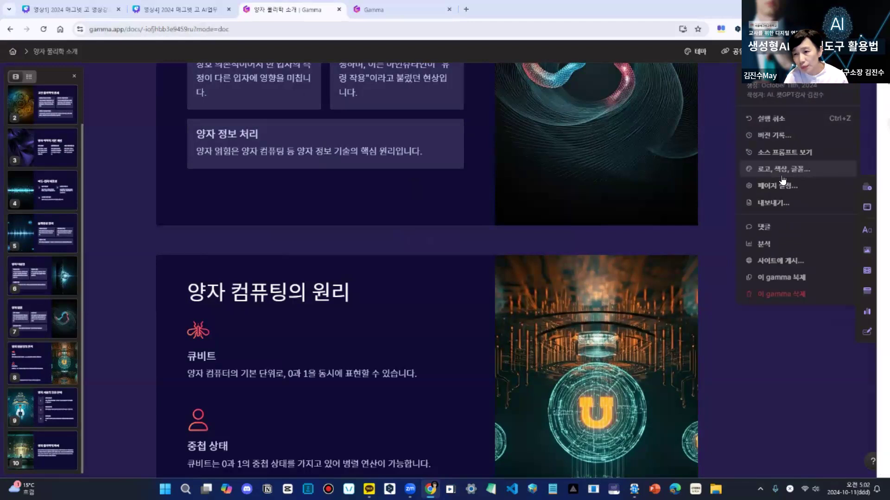
click(793, 174)
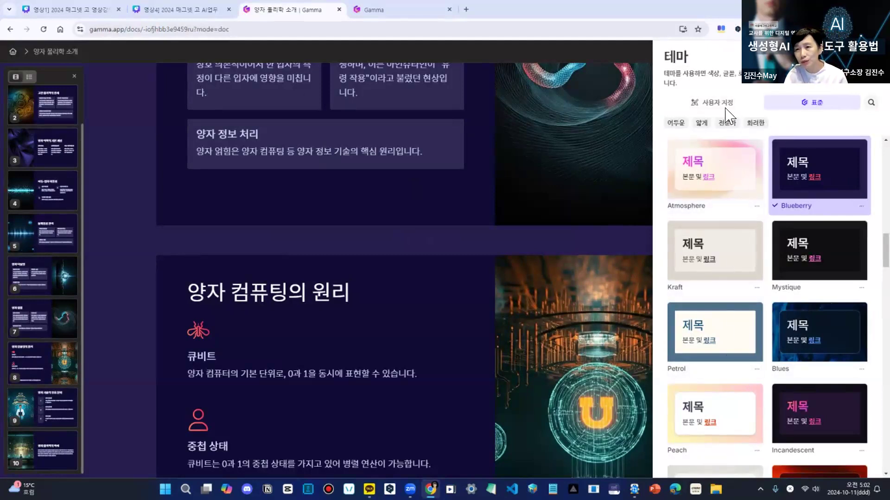
click(874, 53)
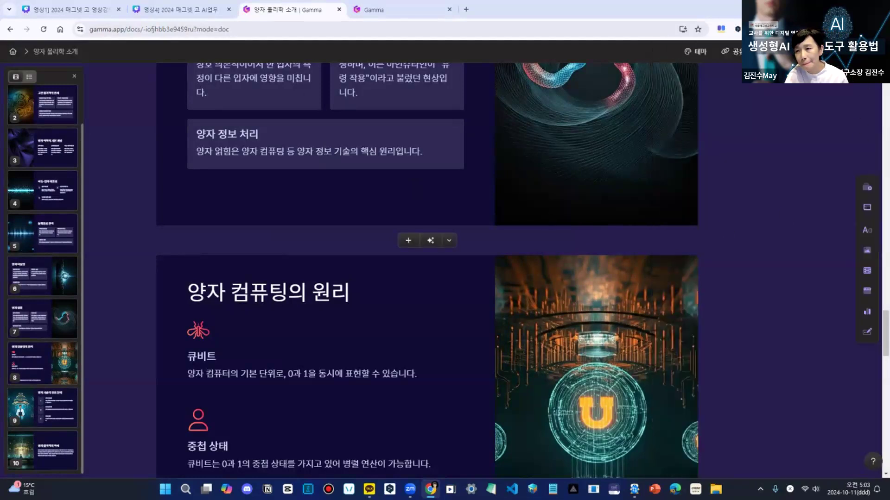
- In the page settings, try top and bottom content alignment for the cards, restore centre alignment, and close the settings
click(851, 51)
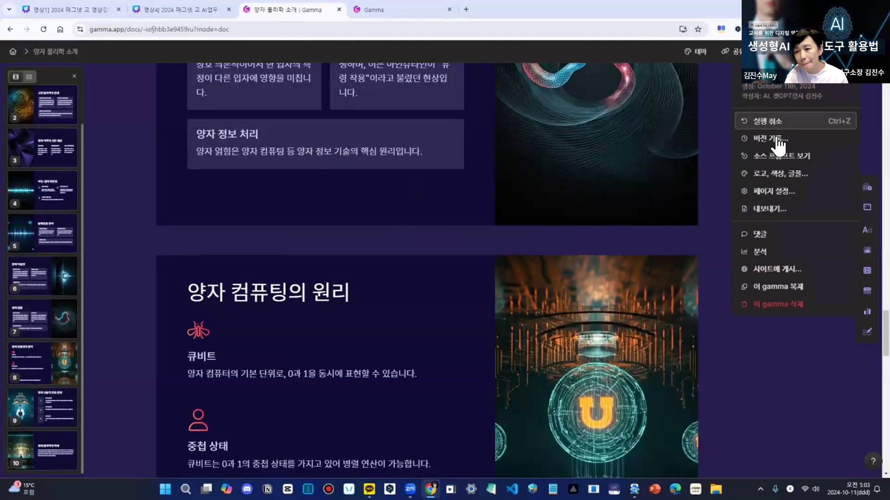
click(788, 191)
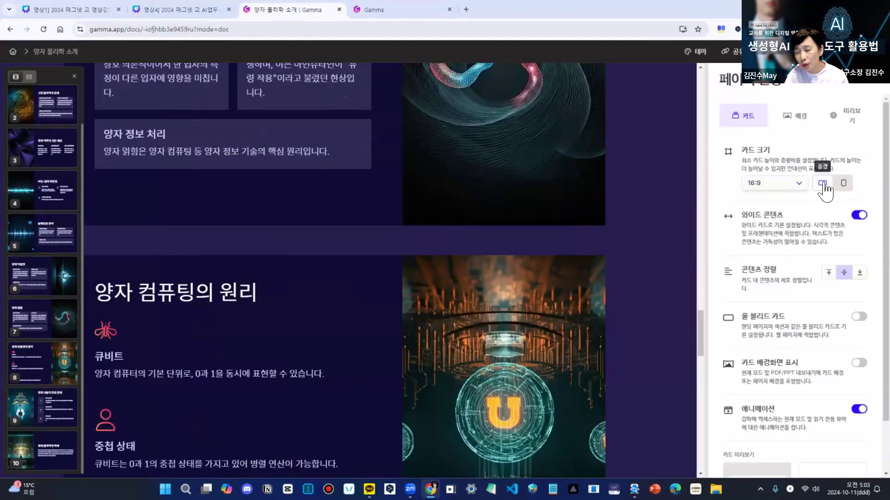
click(829, 275)
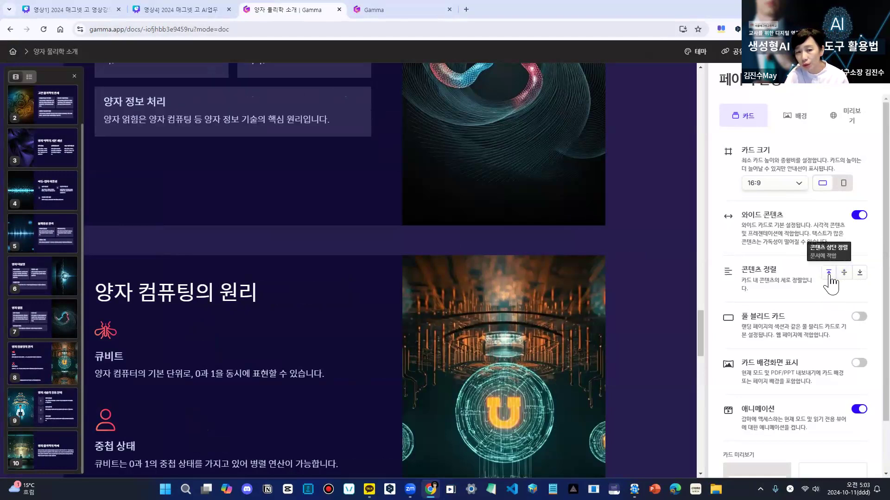
click(856, 274)
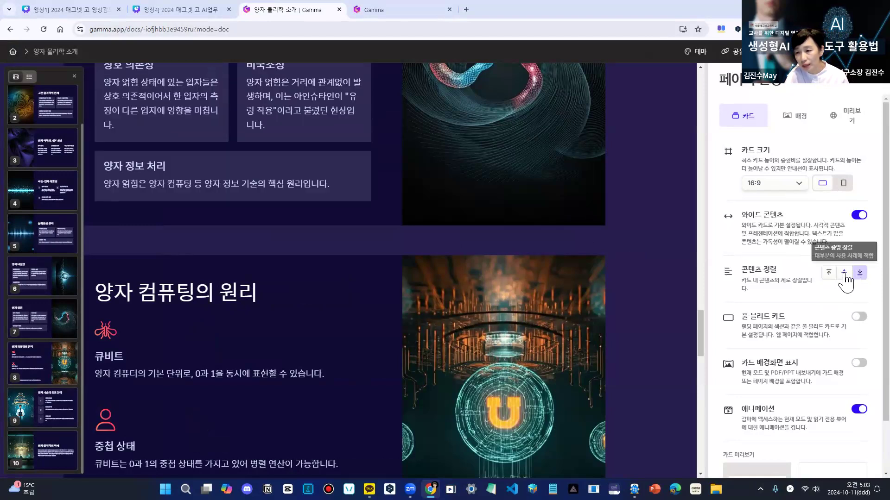
click(843, 273)
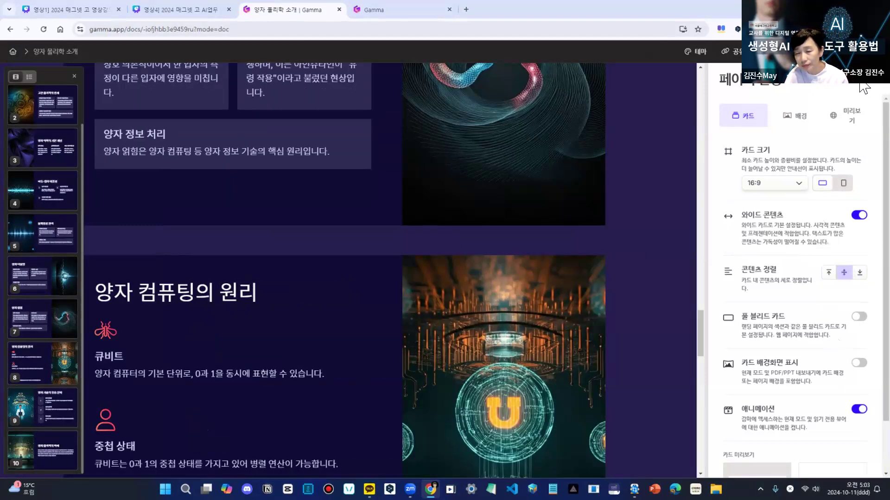
click(874, 76)
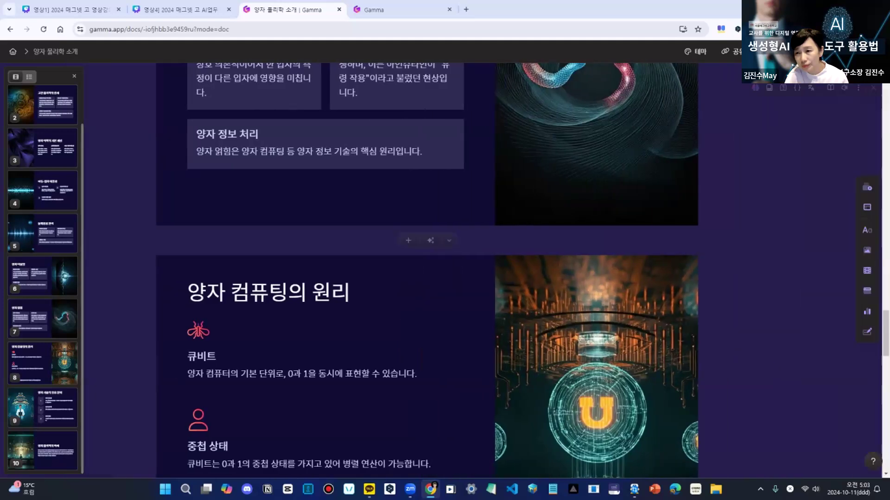
- View the 미리보기 section of the page settings, close it, and look over the presentation's remaining options
click(852, 52)
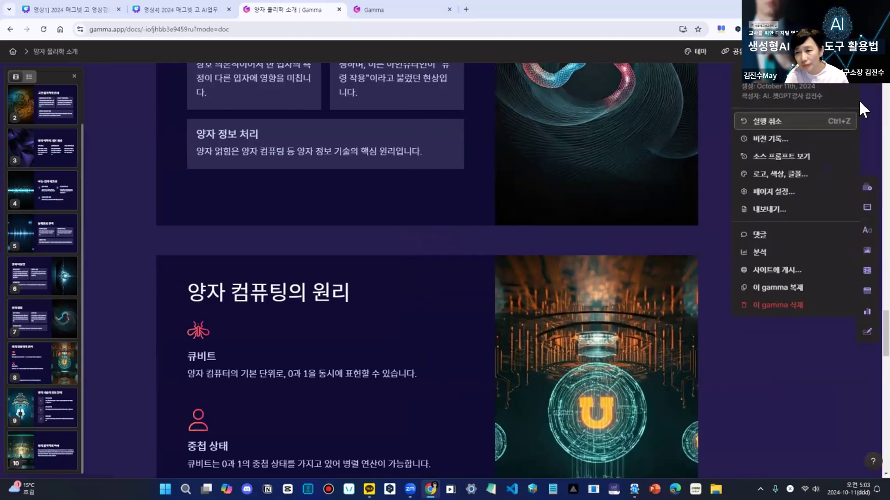
click(786, 194)
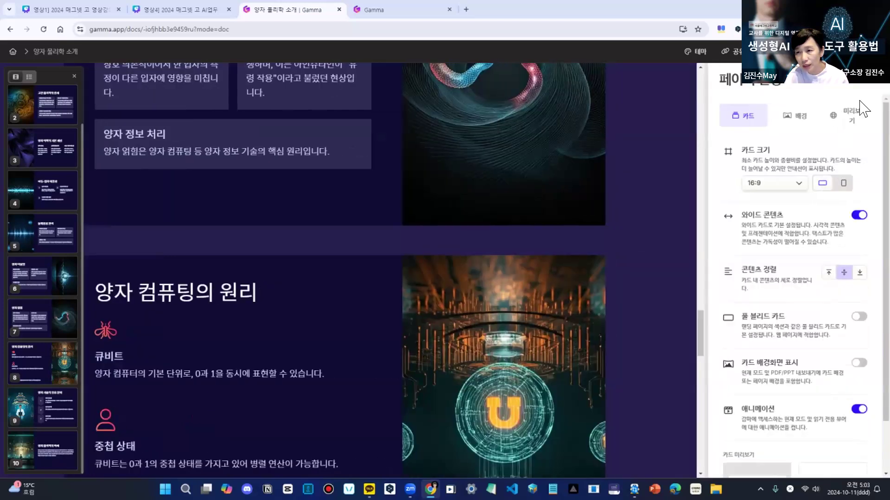
click(854, 111)
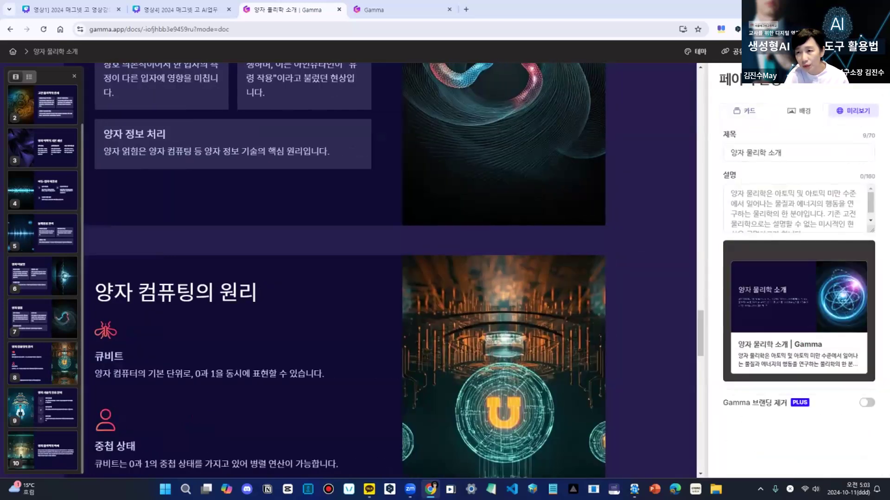
click(874, 75)
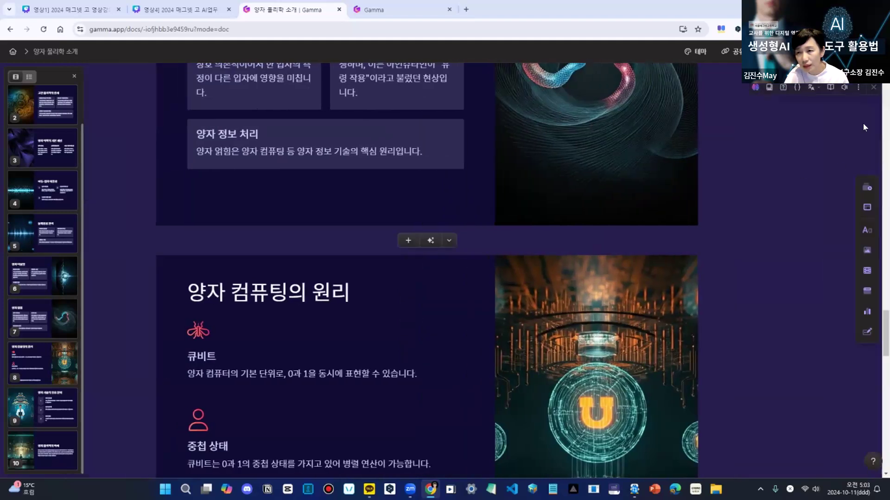
click(874, 52)
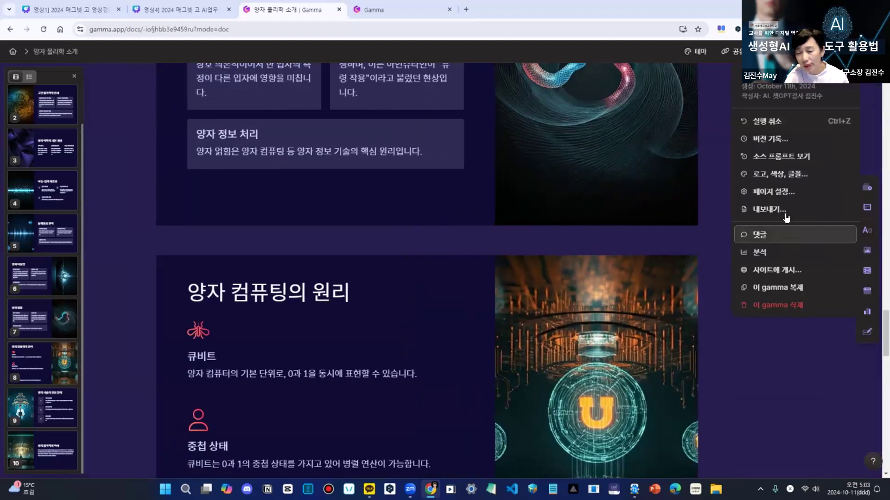
click(744, 357)
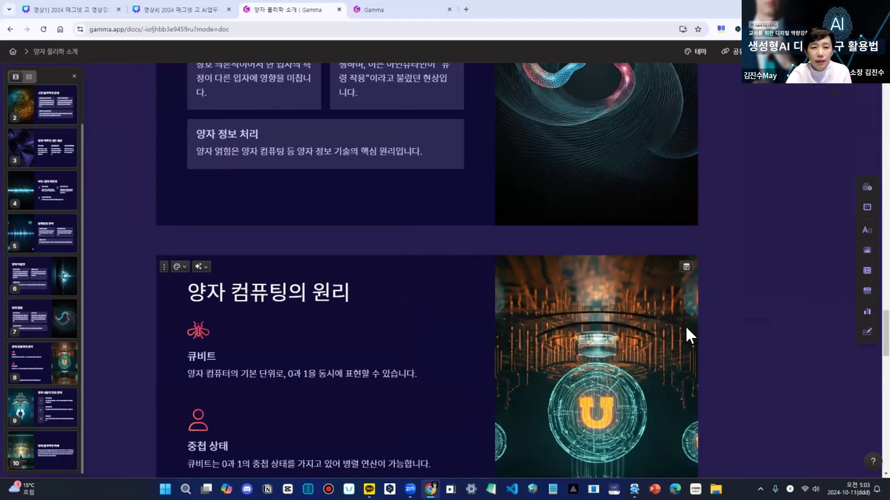
- Change the arrow block on the ninth card, 양자 기술의 응용 분야, to the 글머리 기호 layout
scroll(716, 348, down, 5)
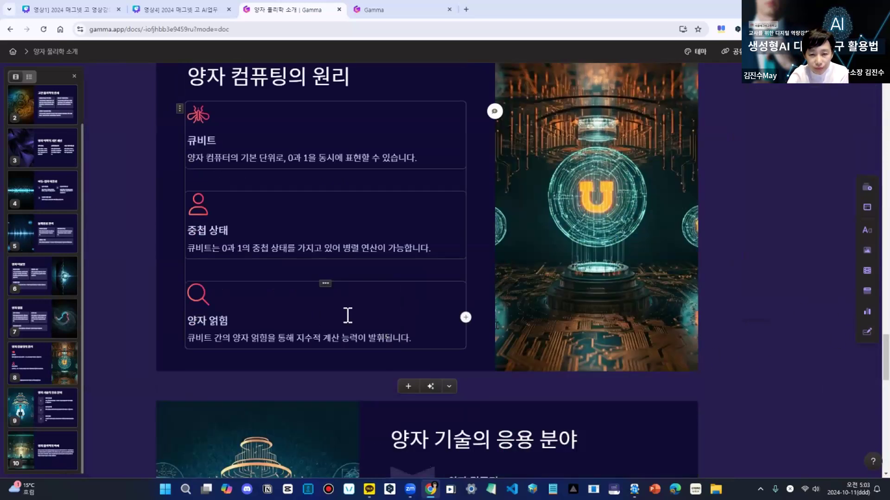
scroll(510, 361, down, 5)
scroll(649, 367, down, 5)
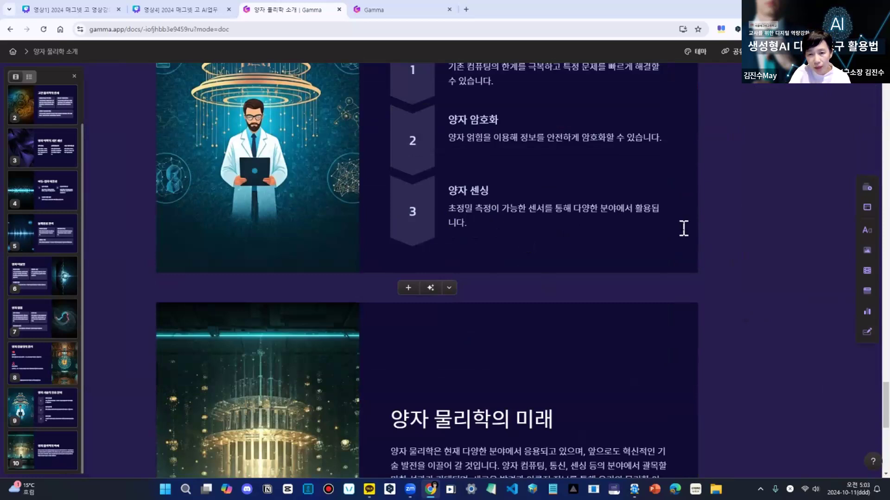
scroll(685, 229, up, 5)
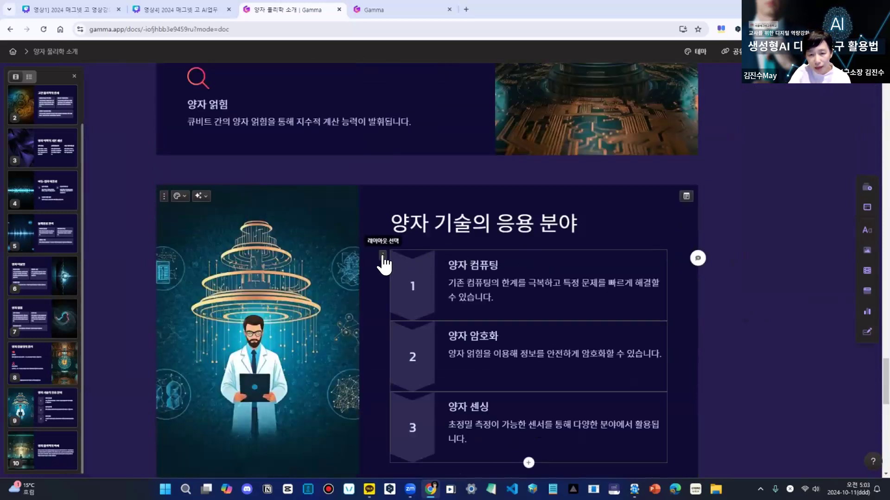
click(383, 256)
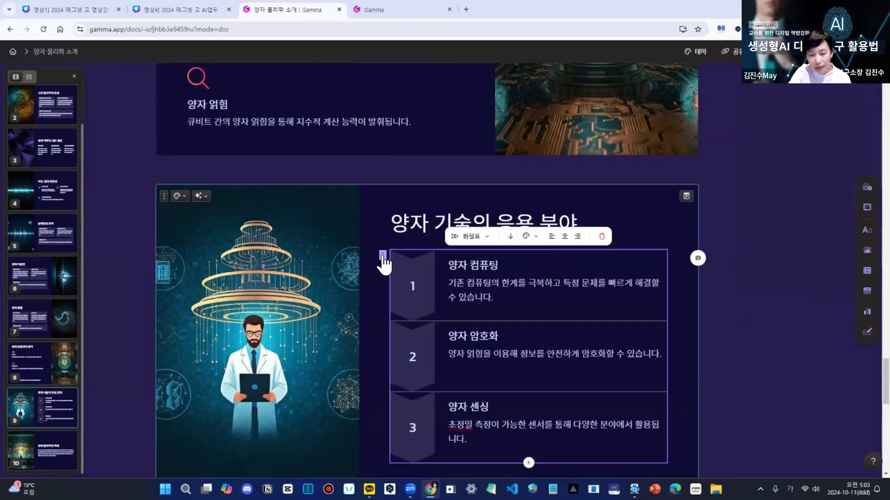
click(487, 238)
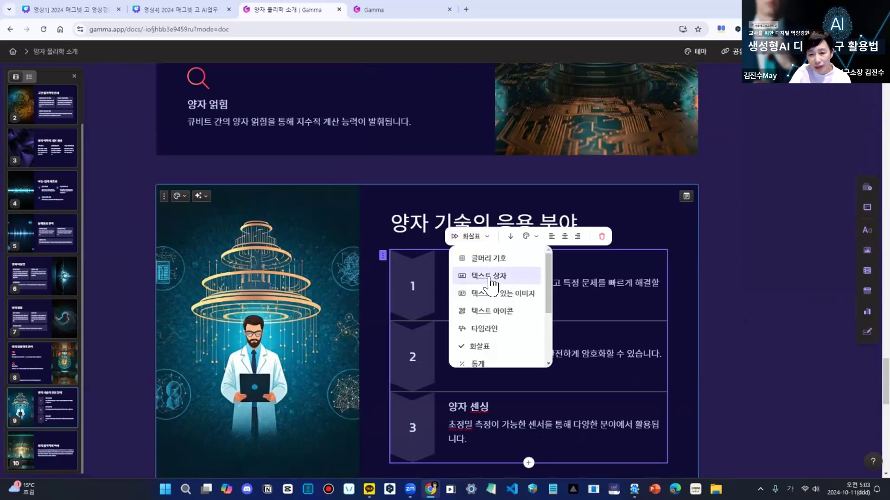
click(492, 258)
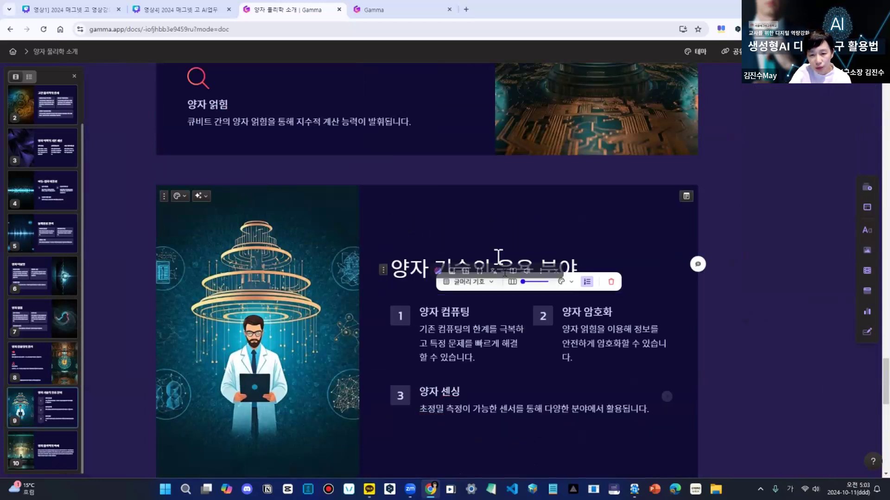
- Look at the last card, and replace the scientist image on the ninth card with the theme's dark purple accent image
scroll(738, 363, down, 10)
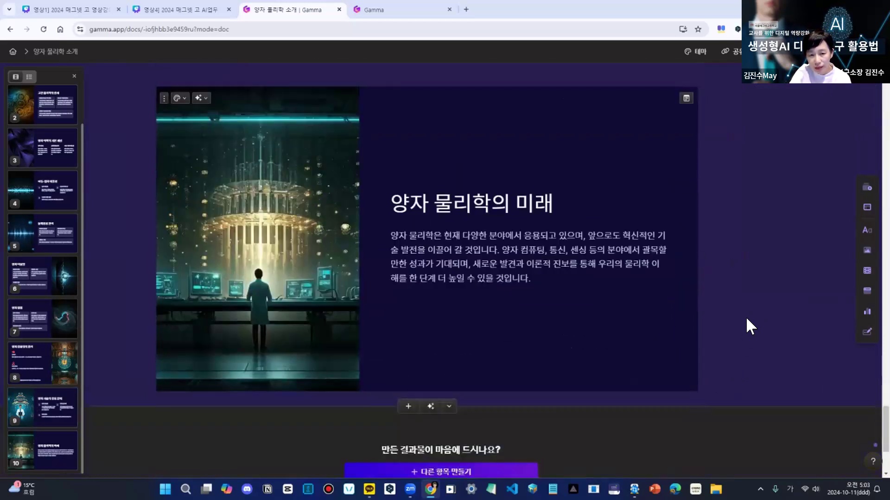
scroll(749, 310, down, 5)
scroll(776, 288, up, 6)
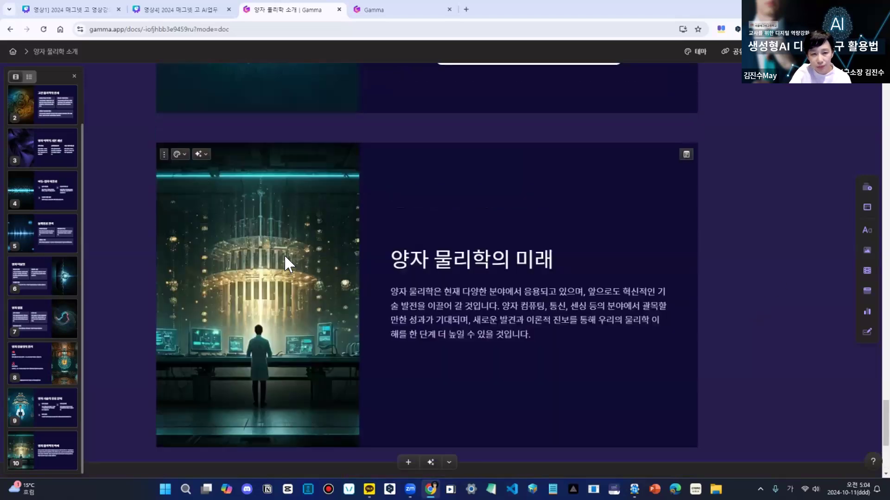
scroll(297, 241, up, 5)
click(318, 186)
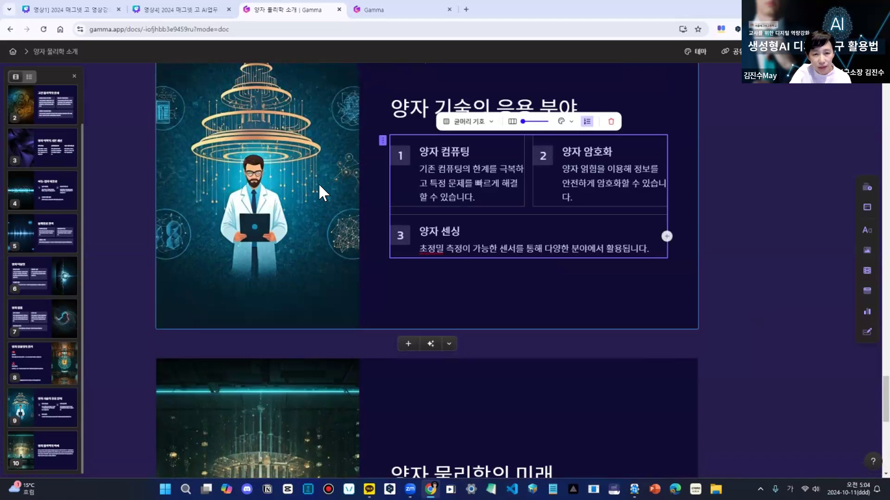
scroll(315, 208, up, 2)
scroll(296, 264, down, 2)
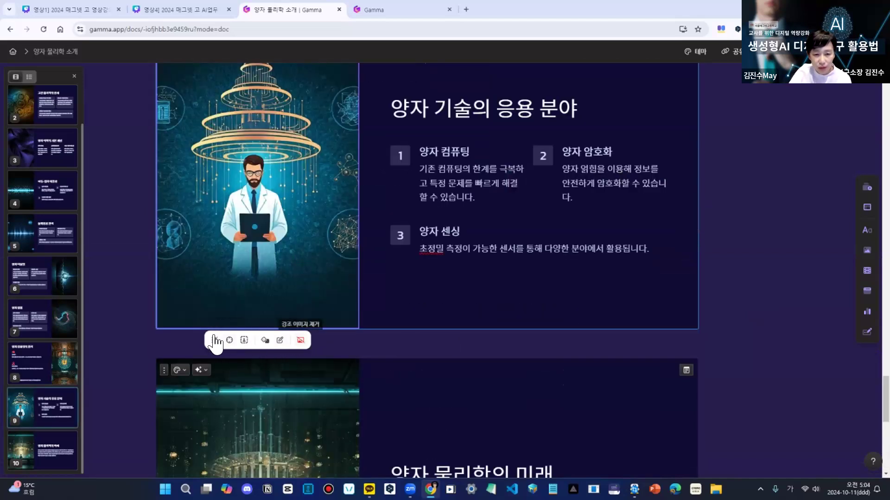
click(265, 341)
- Edit the ninth card's image, switch the media source to Web image search, and apply the robot image
click(280, 341)
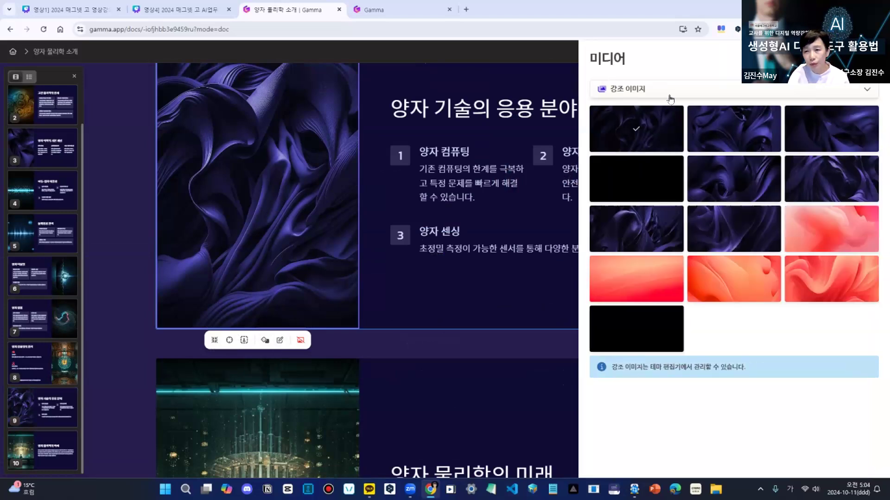
click(671, 93)
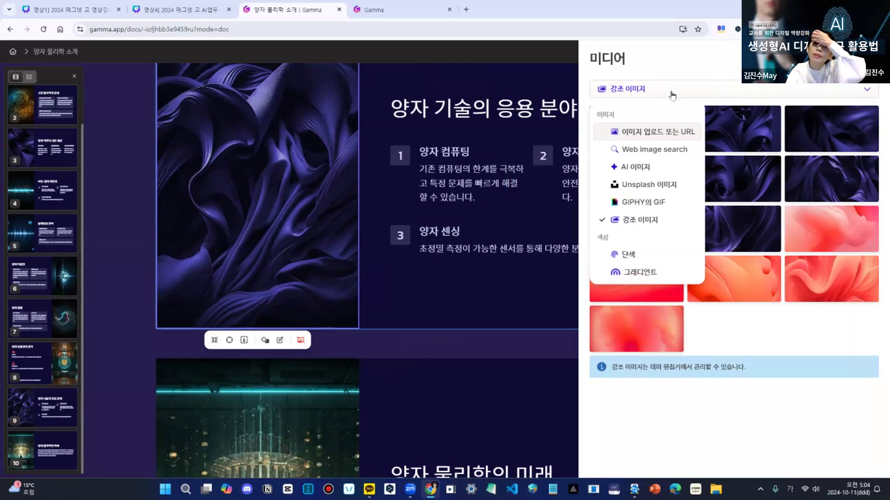
click(677, 150)
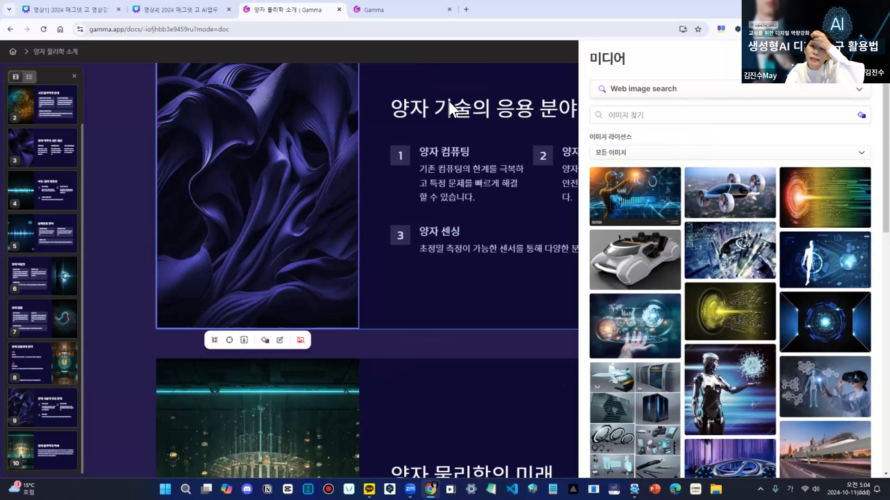
click(654, 204)
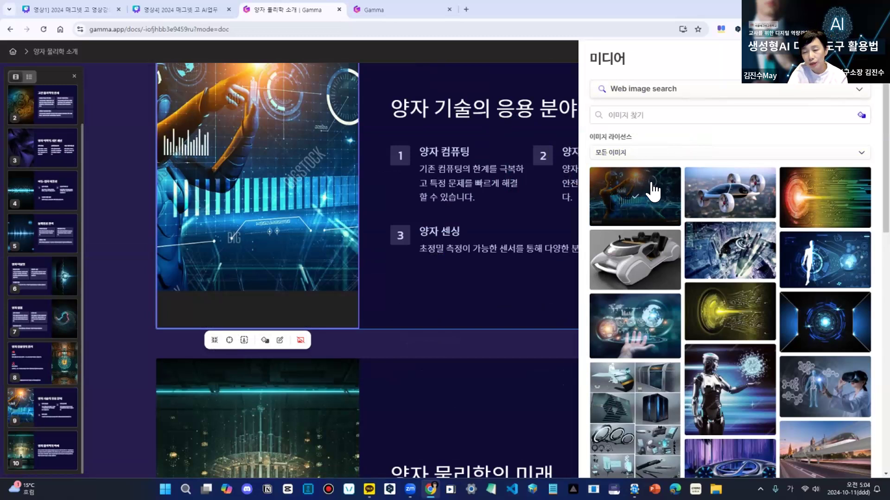
- View the image licence options, replace the ninth card's image with the flying car photo, and close the media choices
click(649, 157)
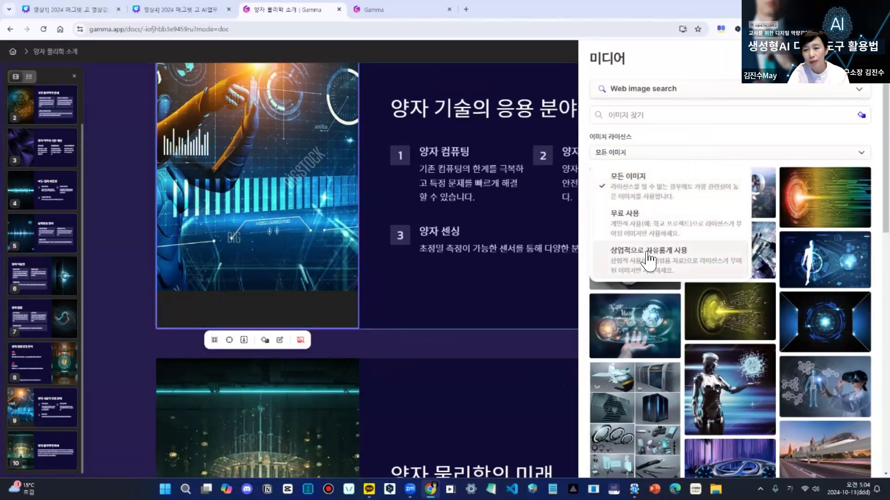
click(655, 155)
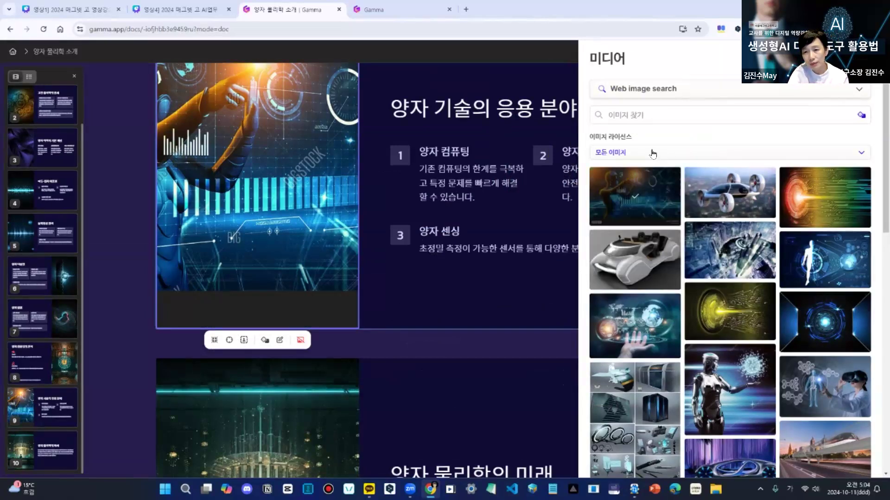
click(728, 190)
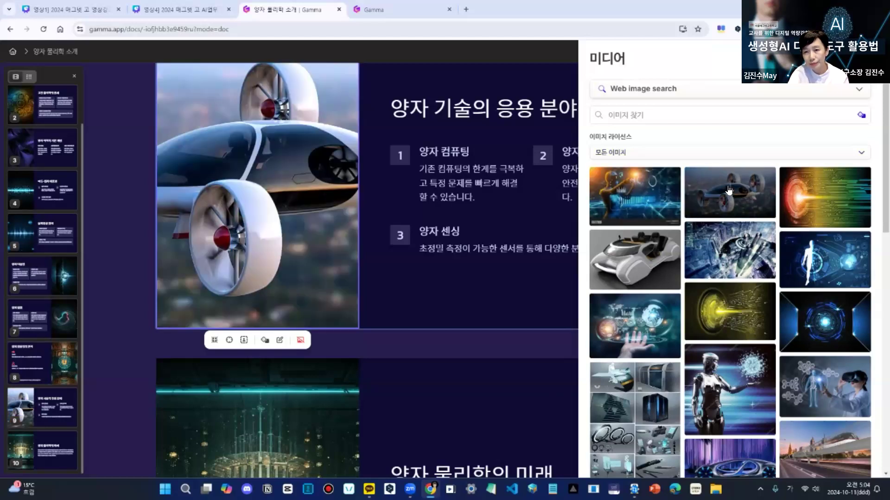
click(863, 59)
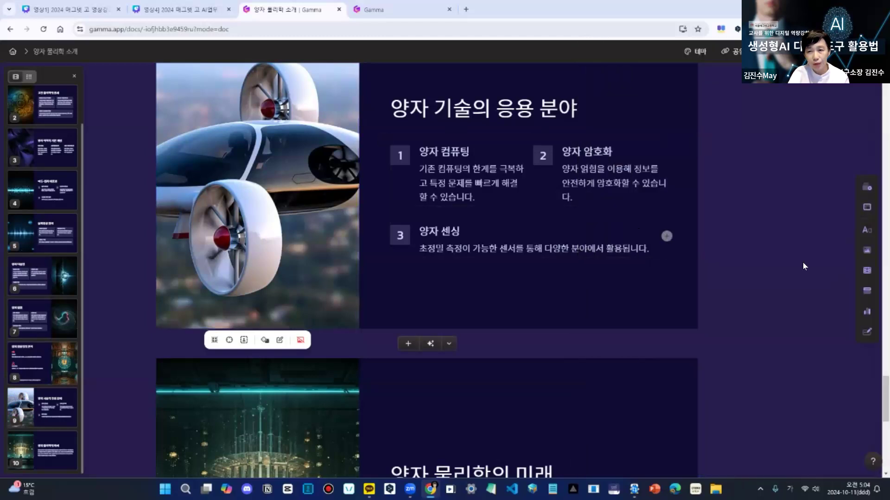
scroll(790, 285, down, 9)
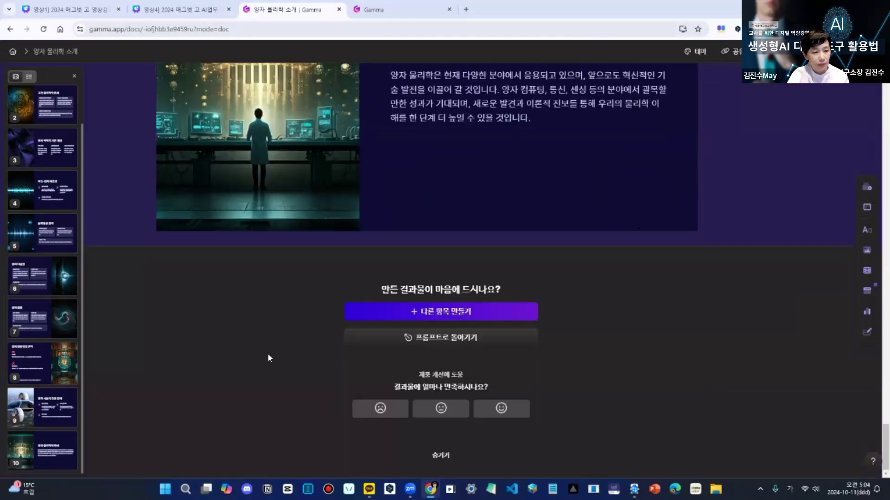
- Present the deck from the 양자 터널링 card through to the final card, 양자 물리학의 미래, and leave the presentation
scroll(771, 189, up, 15)
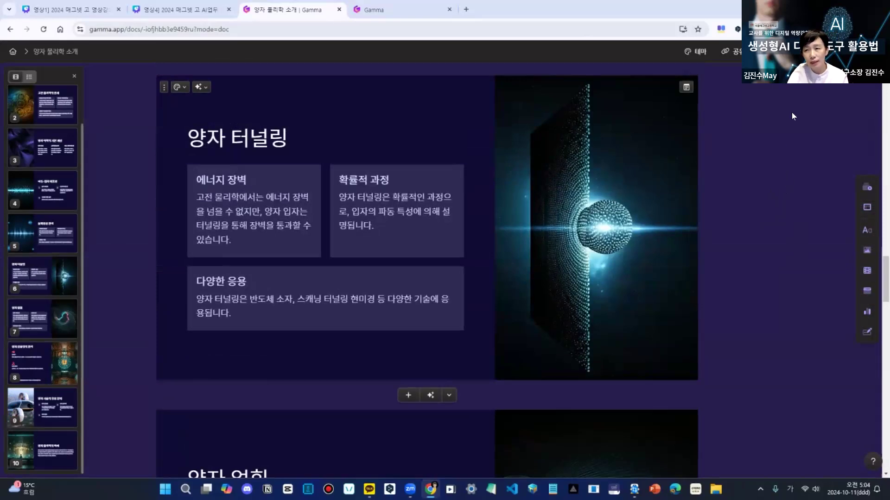
click(783, 51)
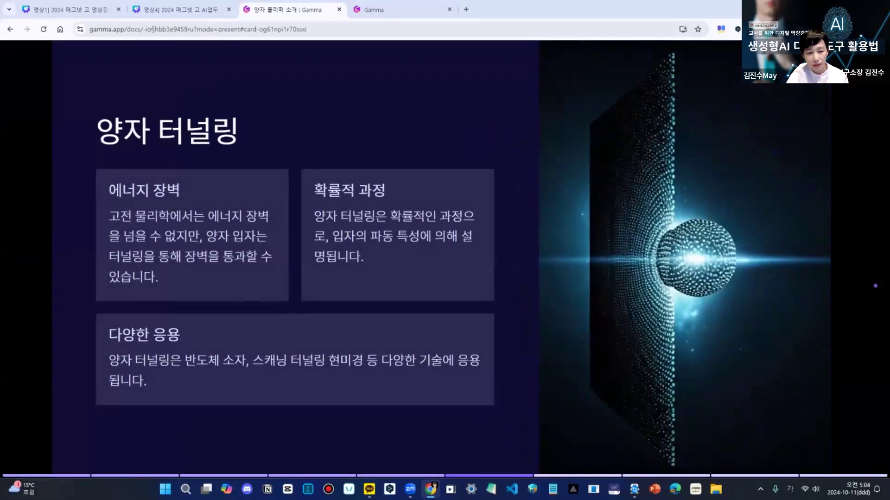
key(super+c)
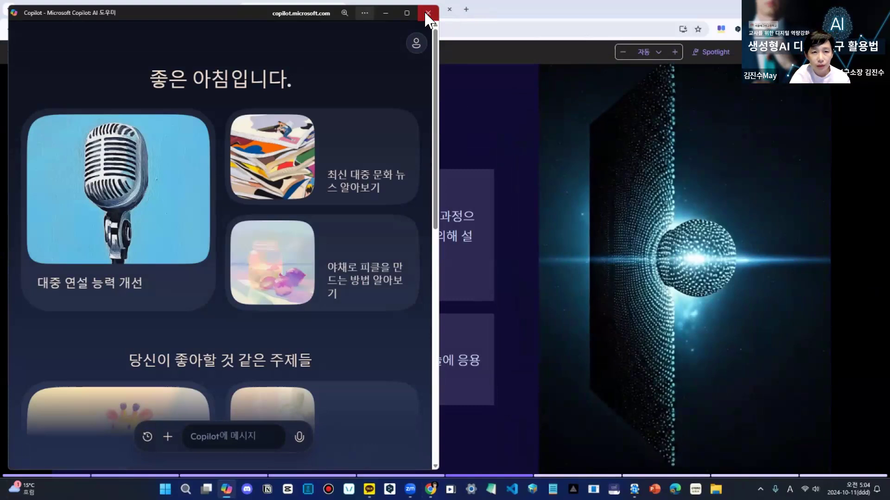
click(428, 13)
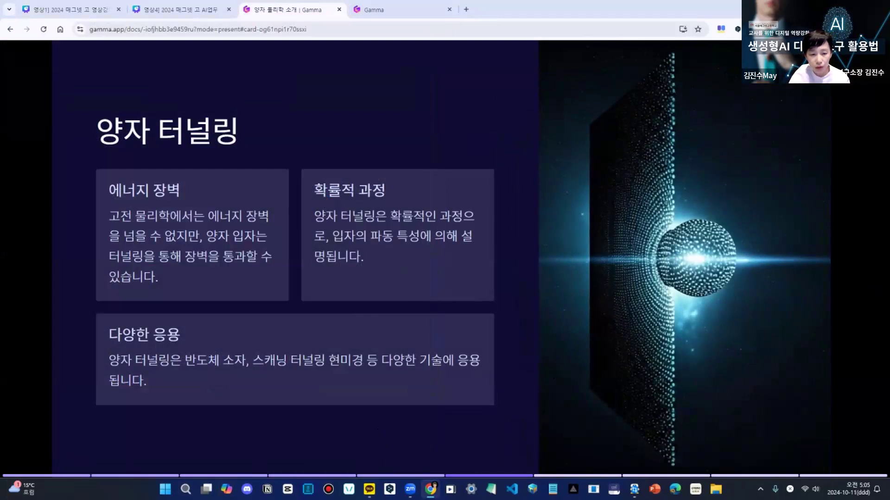
key(Right)
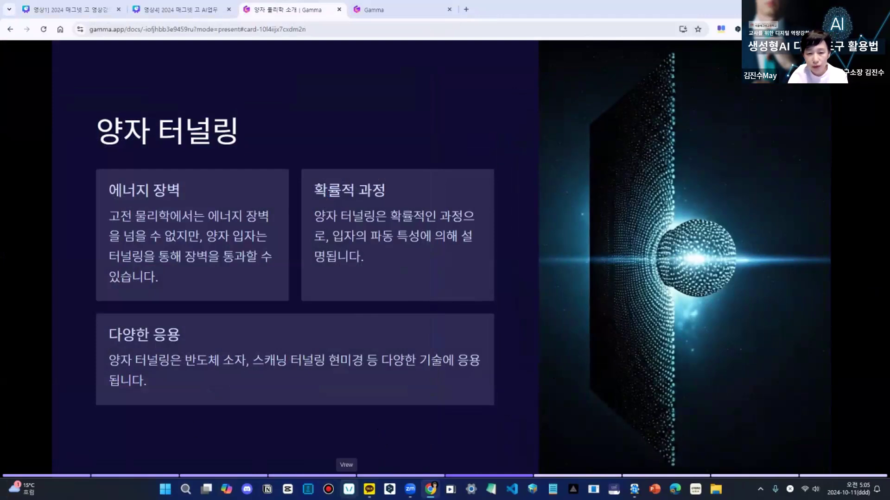
key(Right)
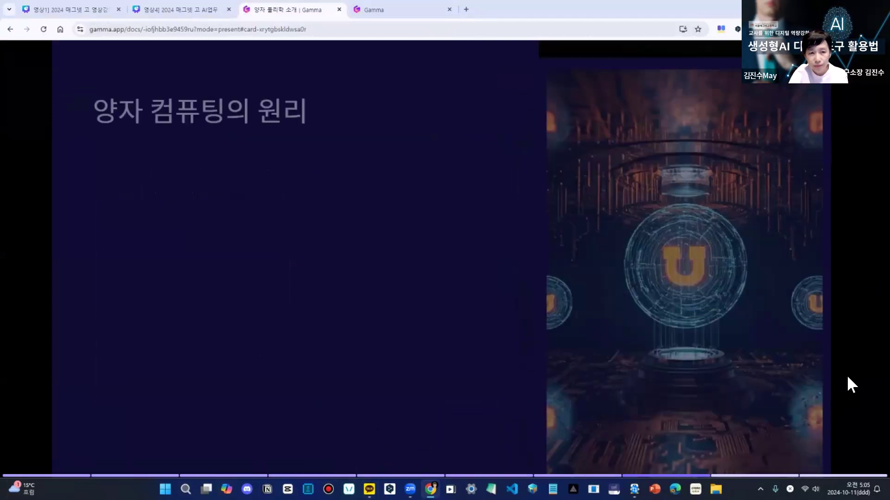
key(Right)
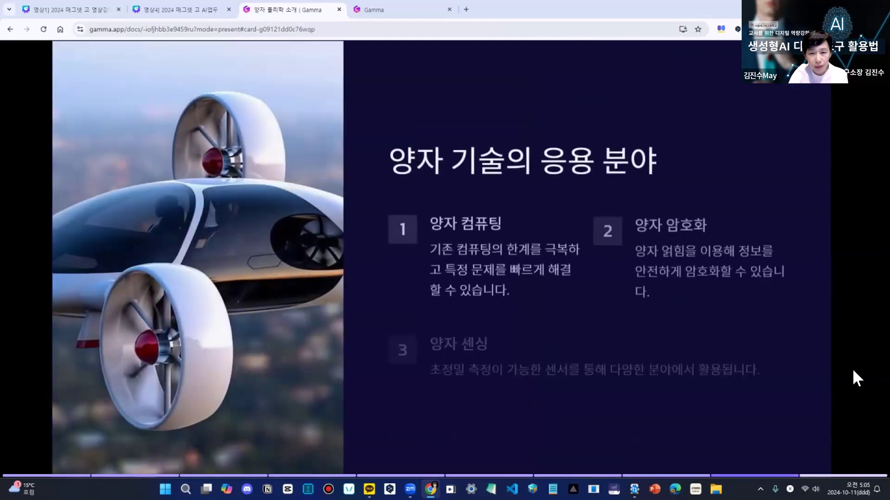
key(Right)
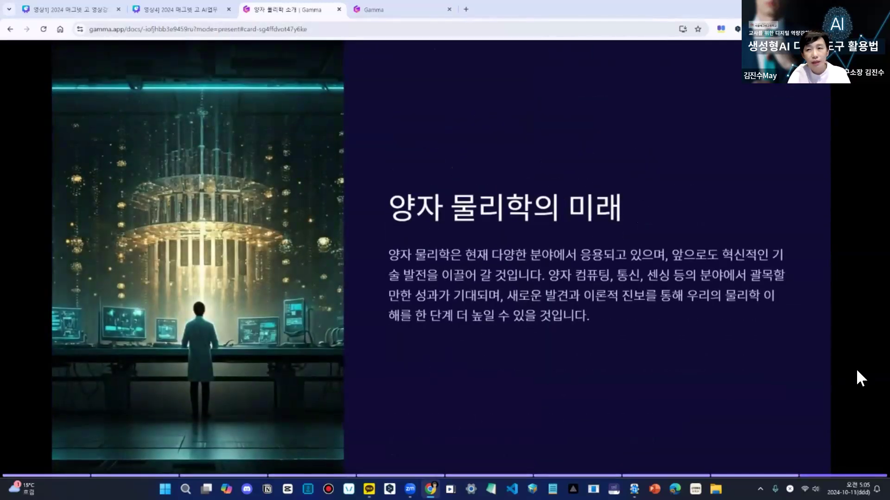
key(Escape)
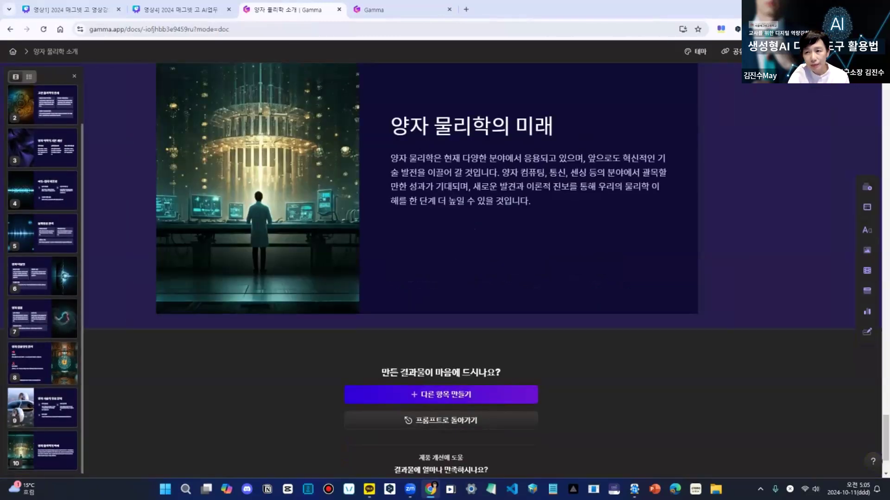
- View the presentation's export options and its link sharing settings
click(850, 51)
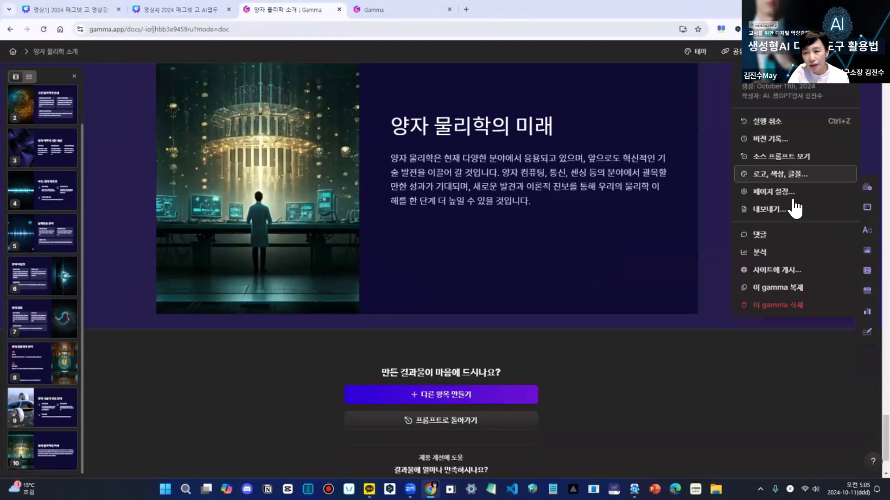
click(792, 208)
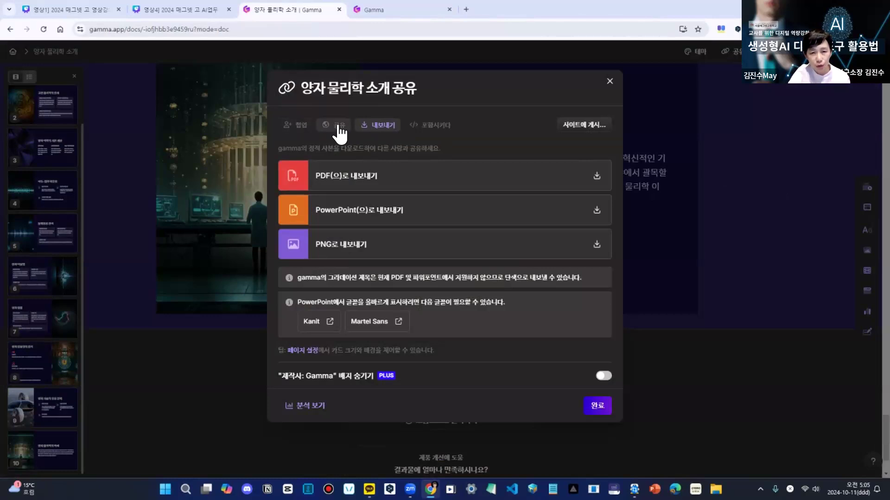
click(338, 125)
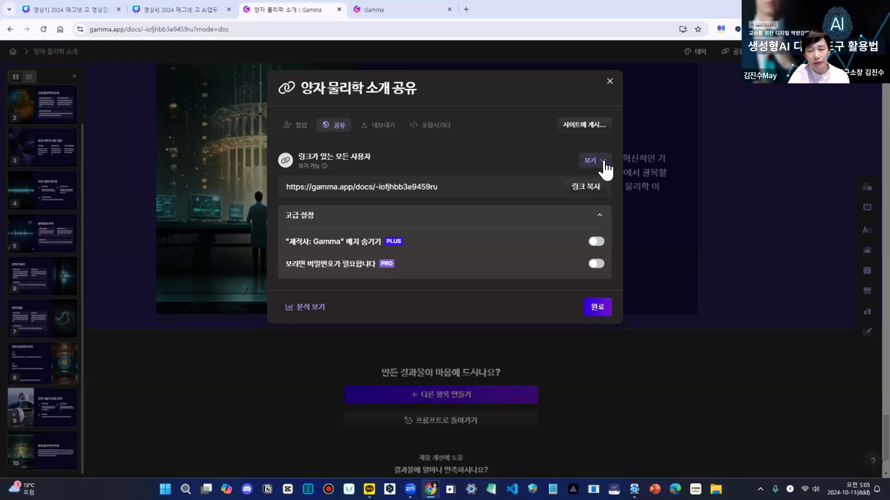
- Try the 수정 and 댓글 permissions for anyone with the link, and set the access back to 보기
click(593, 161)
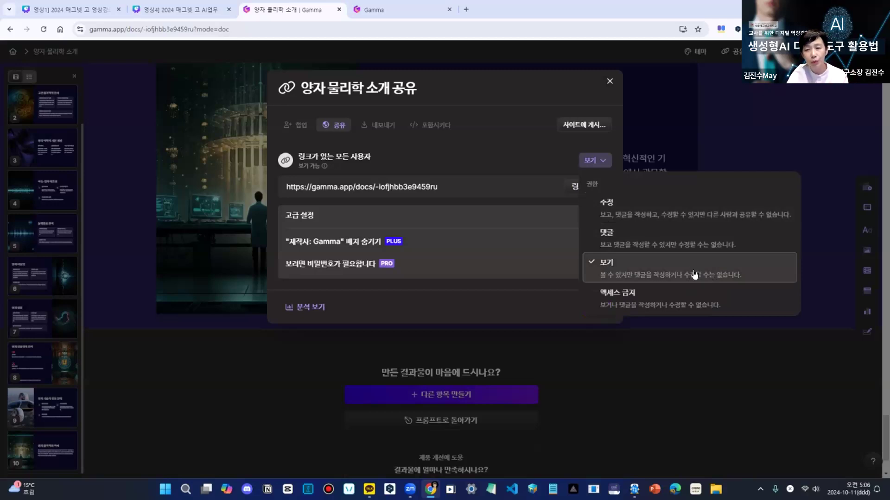
click(671, 213)
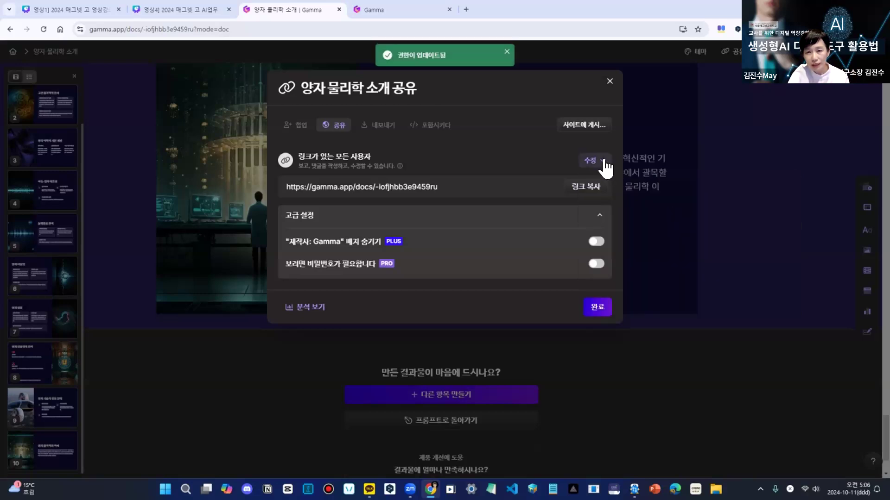
click(602, 166)
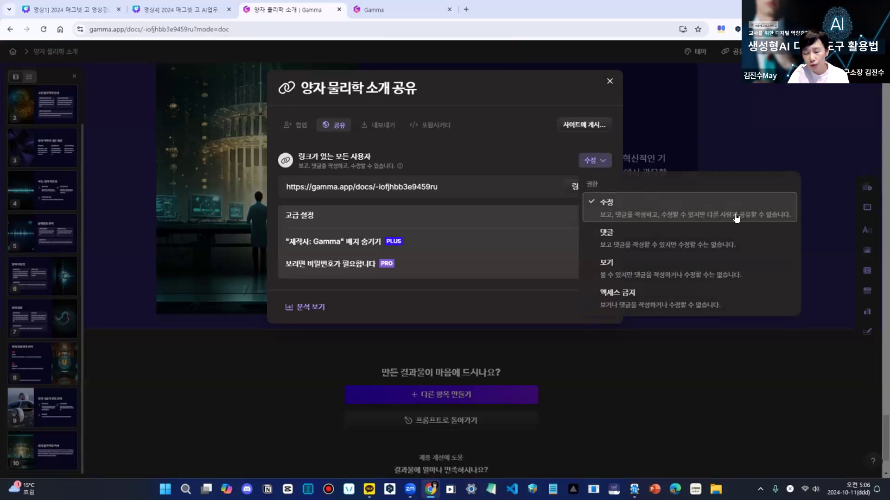
click(641, 242)
click(600, 161)
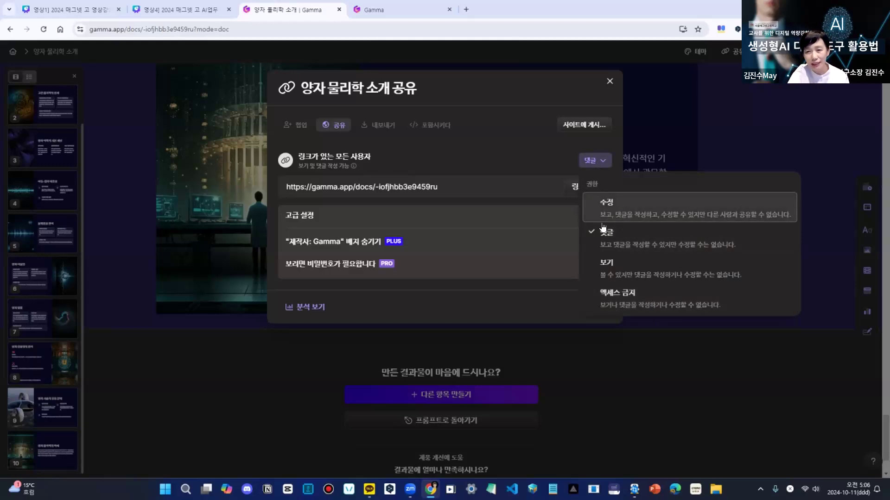
click(611, 270)
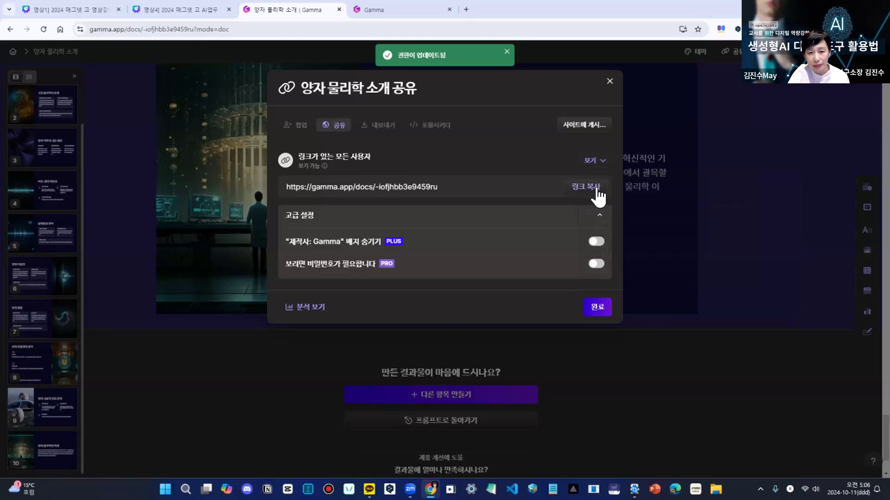
- Export the presentation as a PowerPoint file, open the download in PowerPoint, and enable editing
click(392, 135)
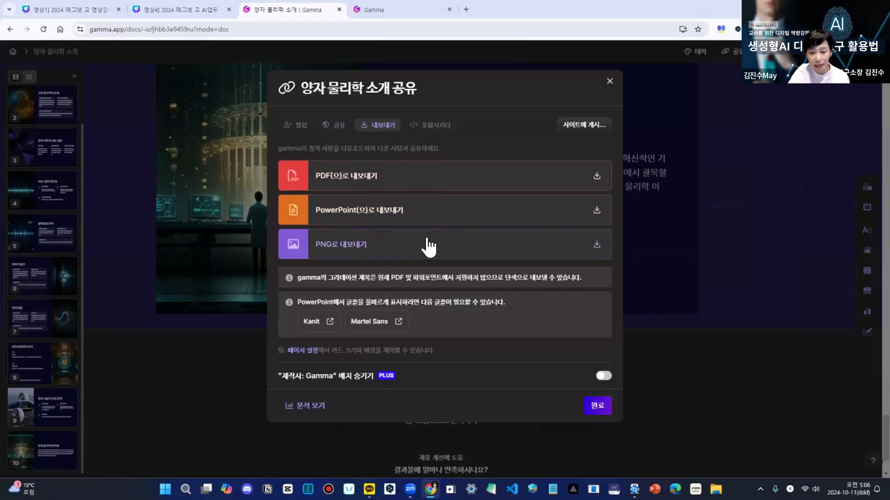
click(597, 211)
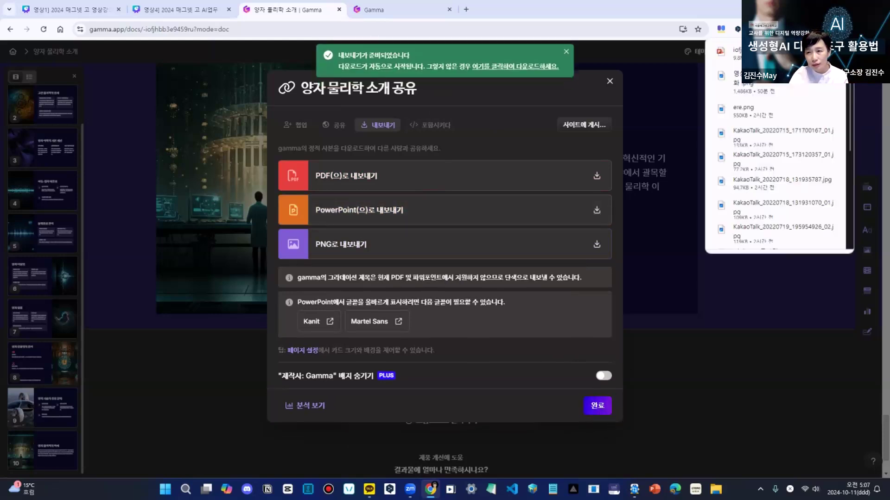
click(771, 54)
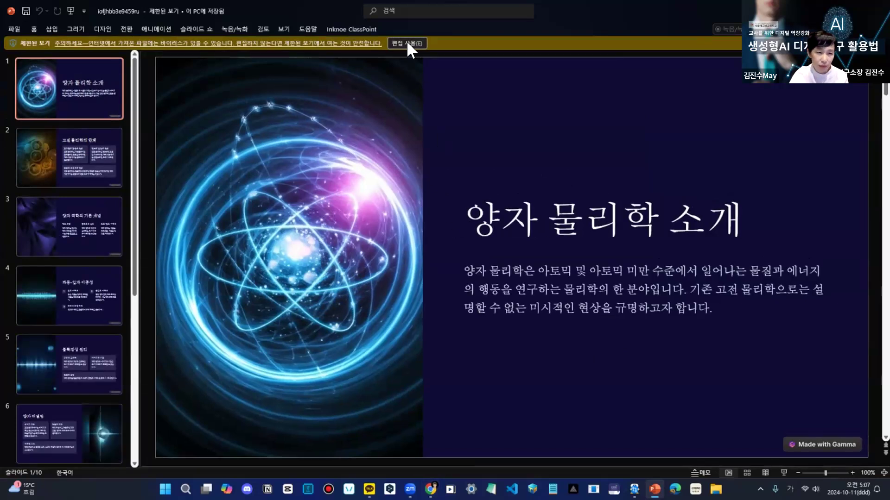
click(407, 45)
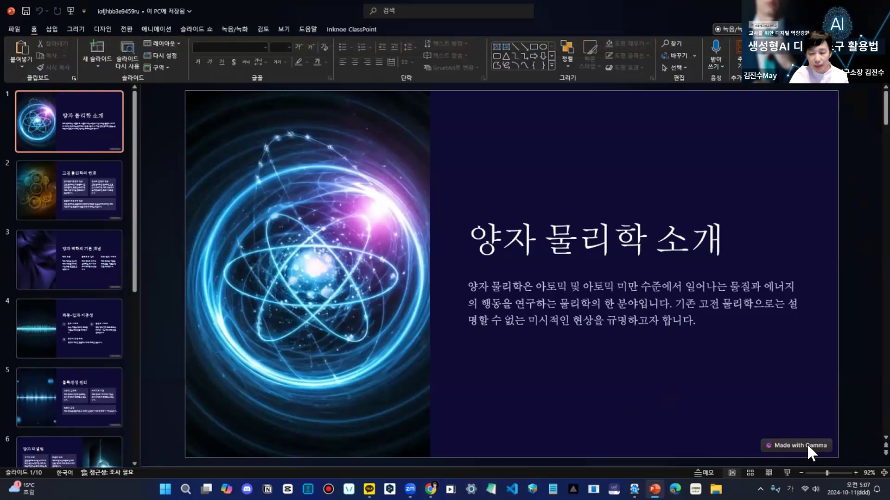
- Look through the second and third slides of the exported PowerPoint file
click(115, 185)
click(96, 257)
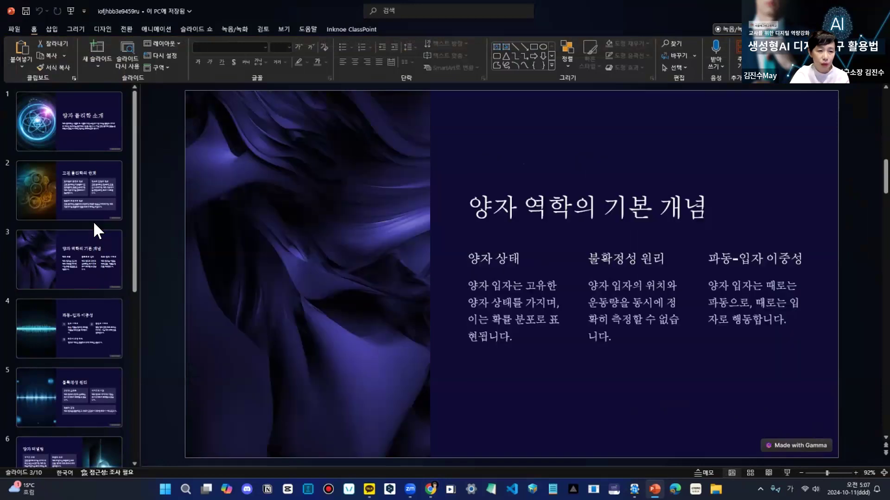
click(93, 221)
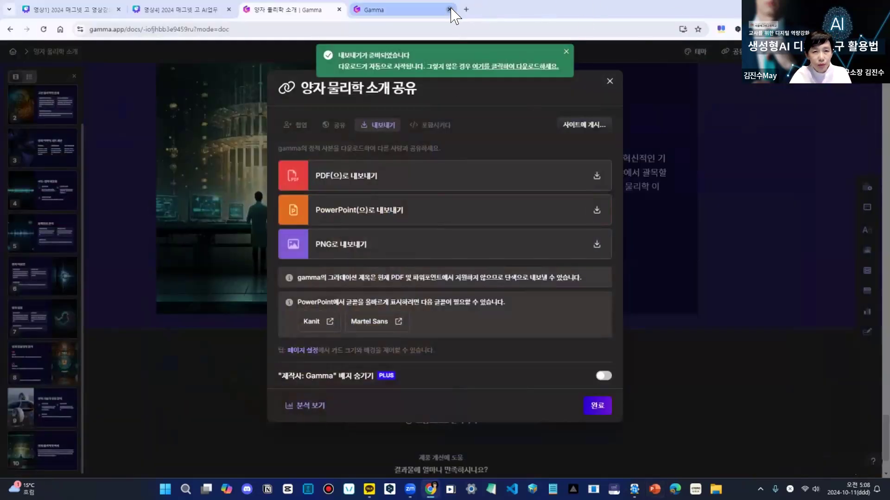
- Back in the browser, close the spare Gamma tab and open Gamma from the Gamma 기본 탐색 실습 link on the Canva slide
click(449, 9)
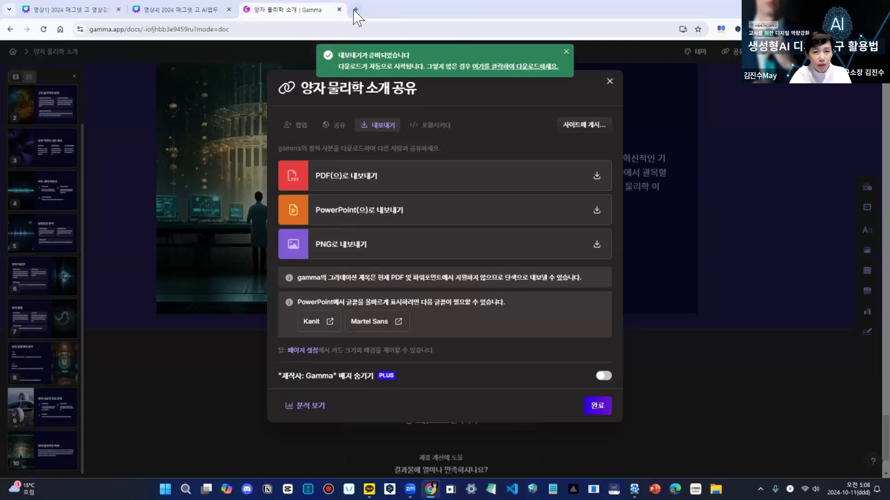
click(355, 10)
click(346, 230)
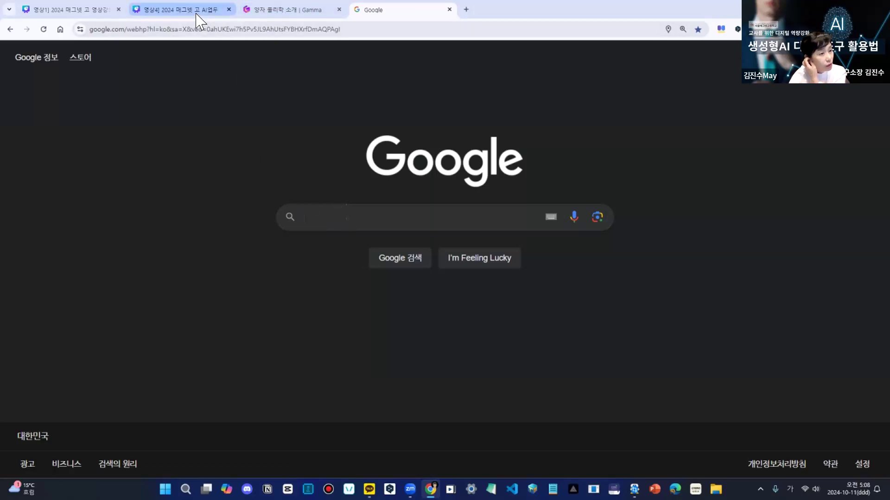
click(295, 10)
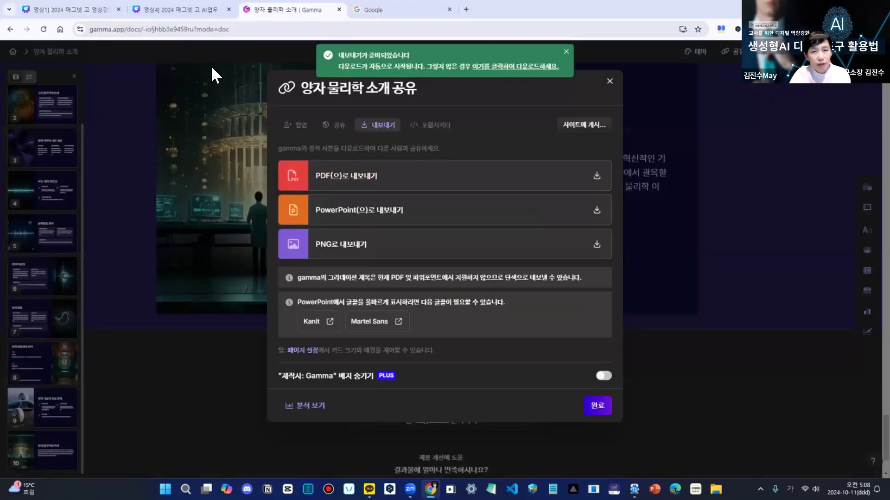
click(60, 29)
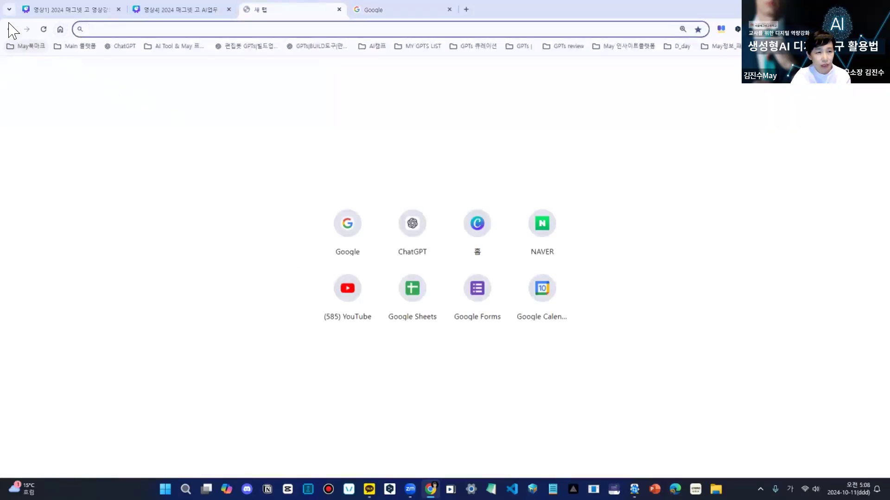
click(195, 9)
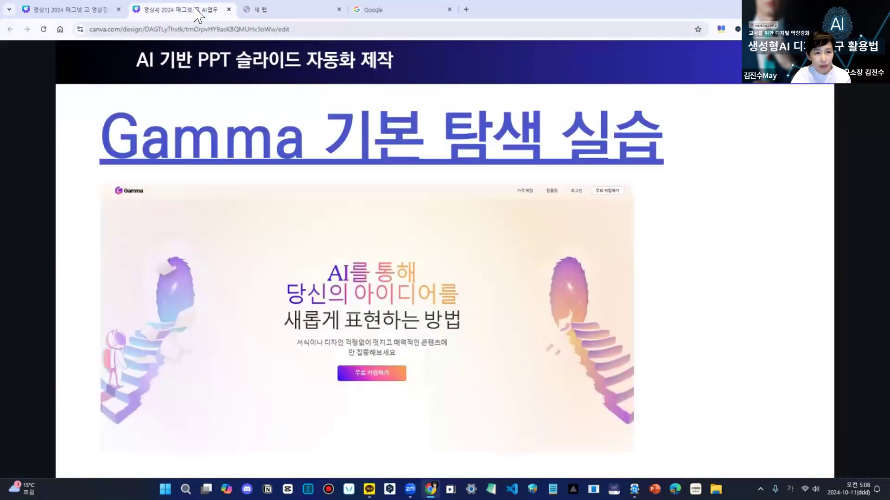
click(430, 139)
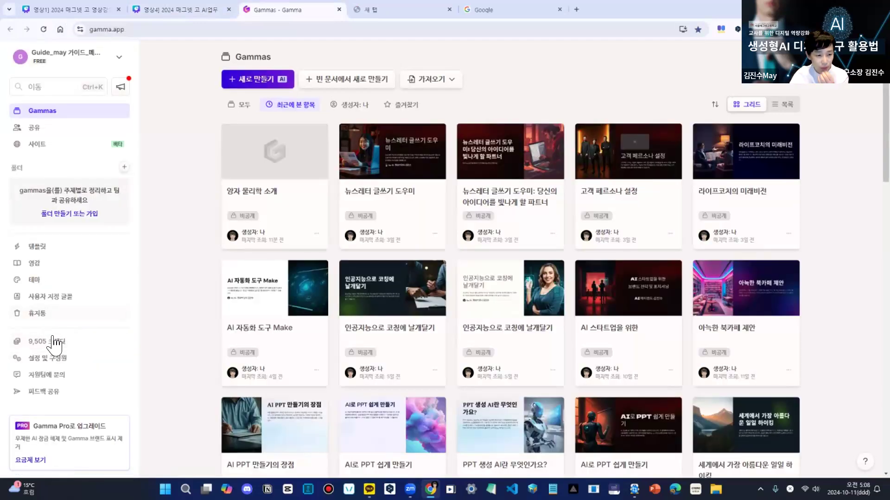
- View the account's credit balance and copy the referral link from the 친구 추천 option
click(52, 342)
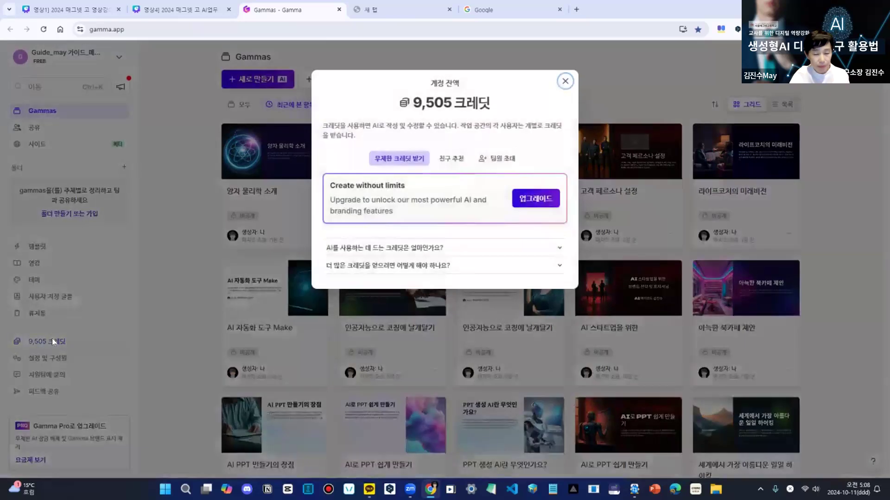
click(452, 158)
click(538, 212)
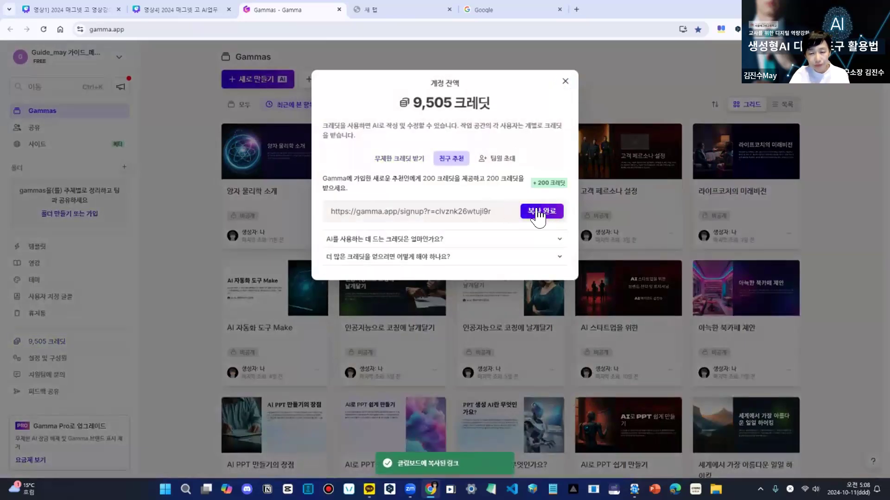
- Open the copied referral link in the blank browser tab, and close that tab and the Google tab
click(407, 10)
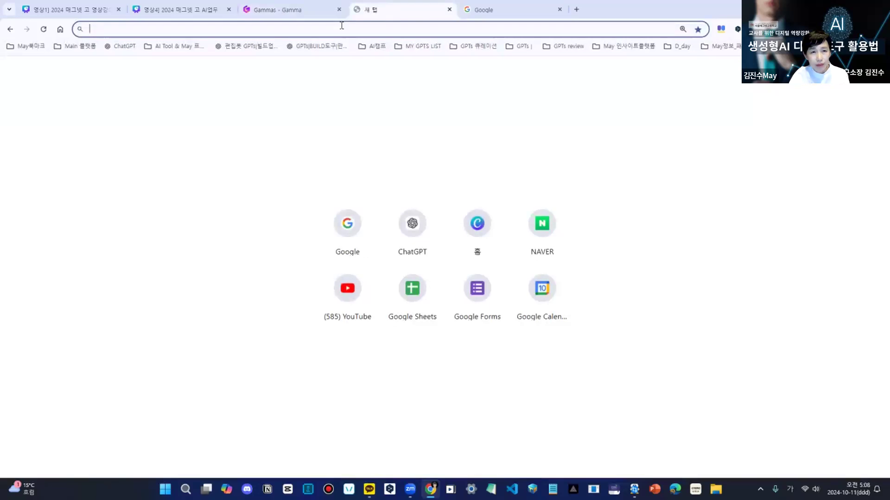
key(ctrl+v)
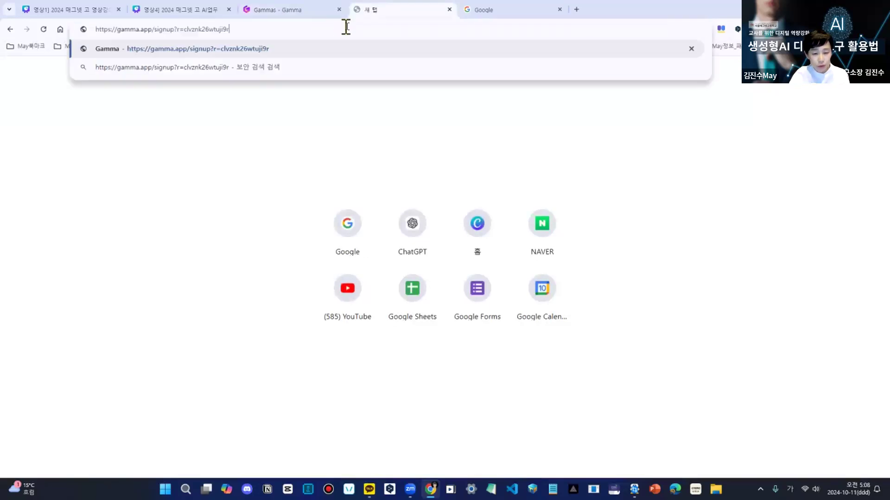
key(Return)
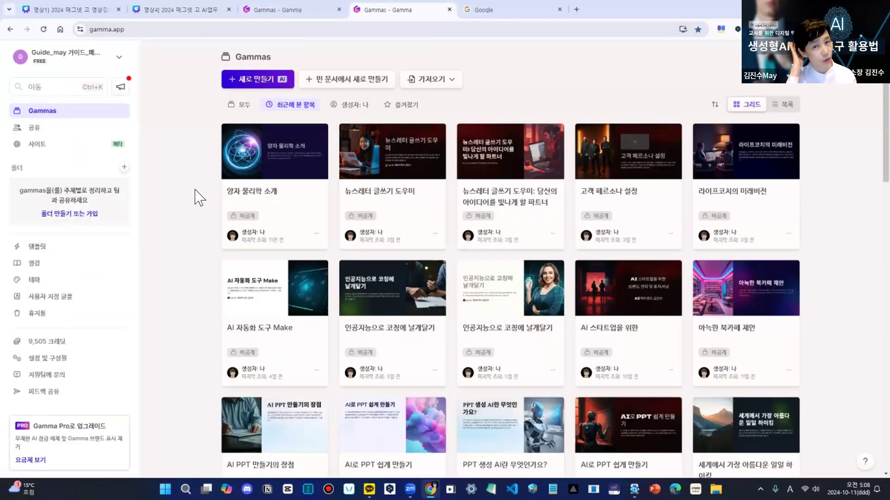
click(449, 9)
click(449, 9)
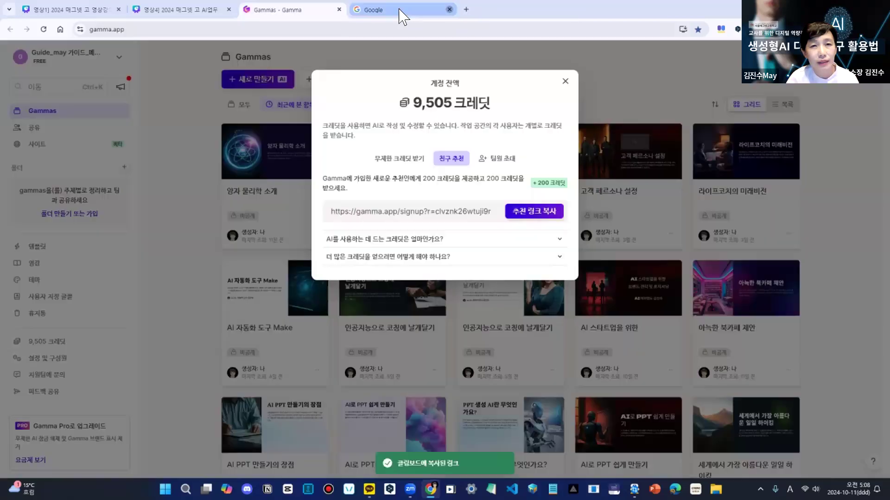
- Close the Gamma tab and present the Canva deck full screen, advancing to the AI 기반 PPT 슬라이드 자동화 제작 2 title slide
click(339, 10)
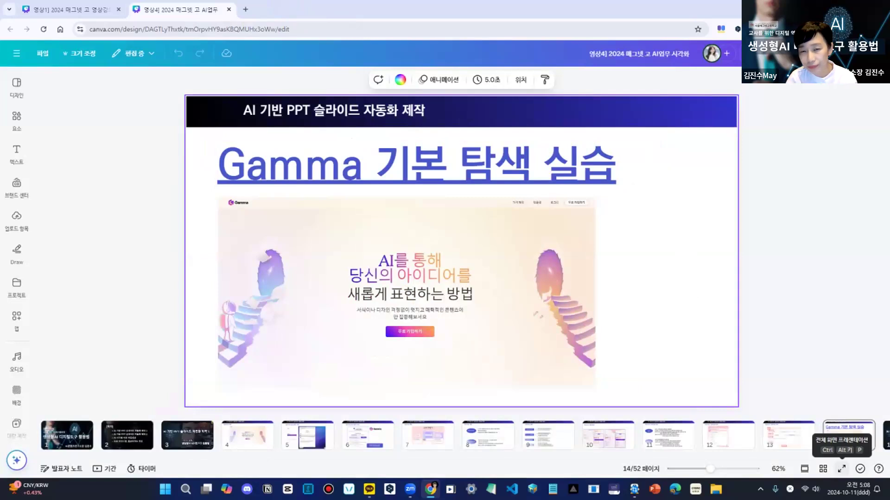
click(841, 469)
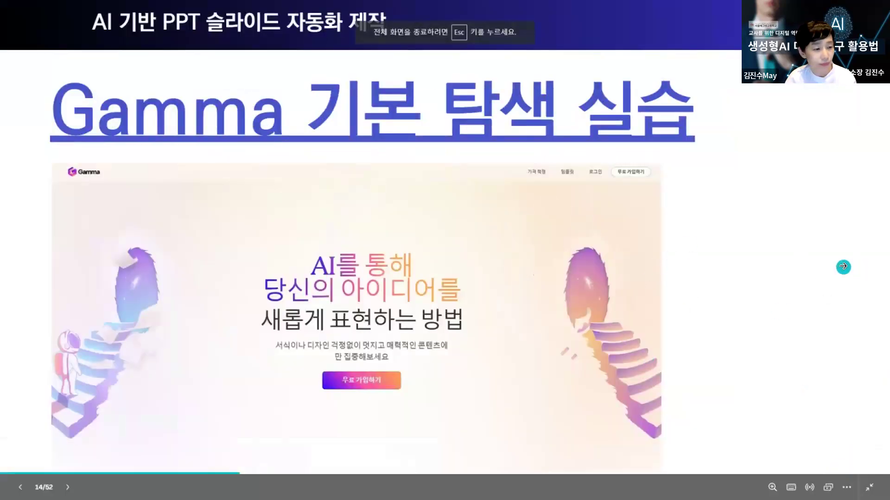
click(842, 267)
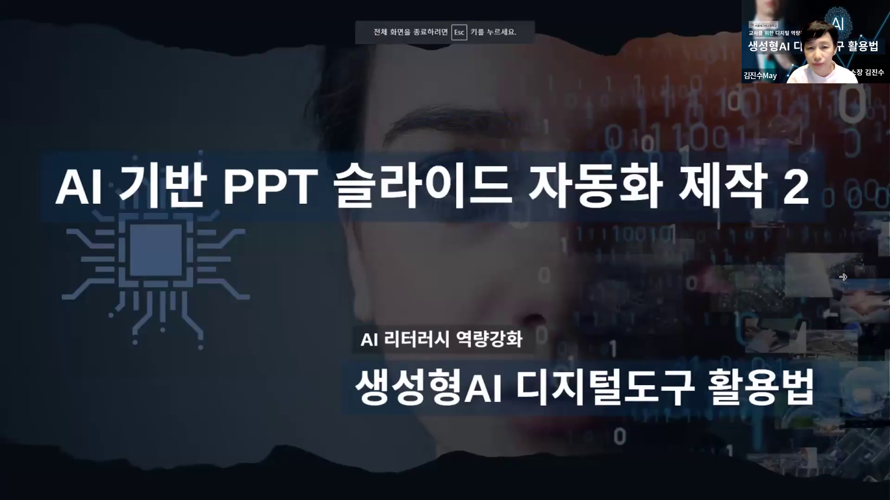
- Go through the slides on choosing and customizing templates, up to the 브랜딩에 맞는 디자인 적용 slide
click(843, 277)
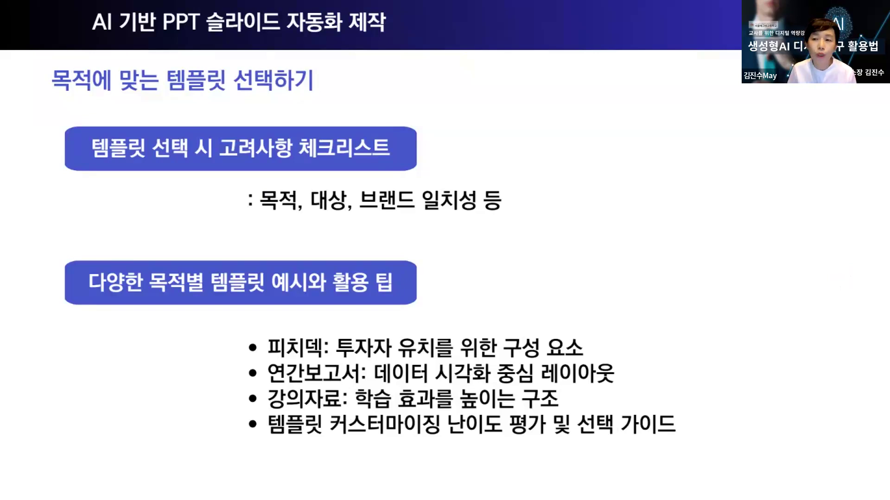
click(848, 262)
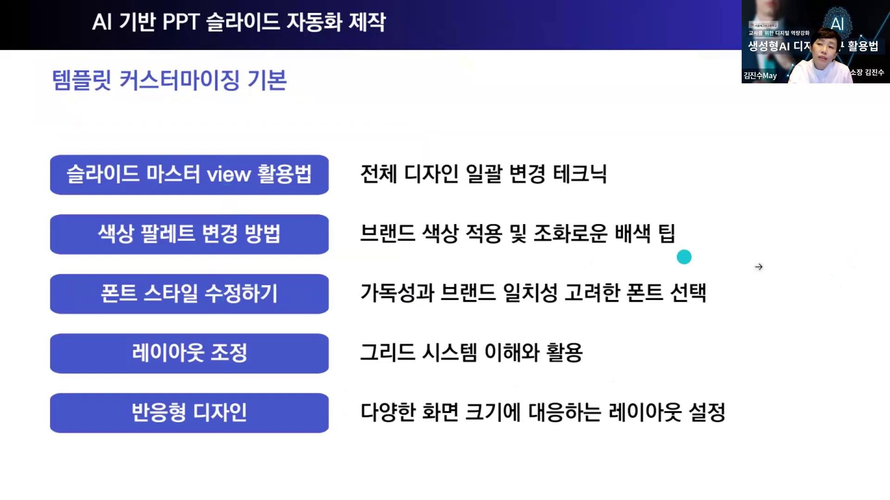
click(865, 215)
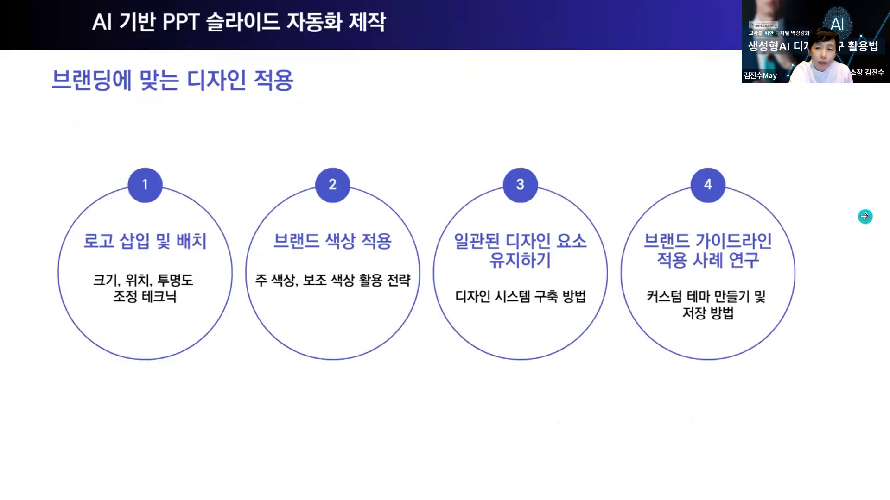
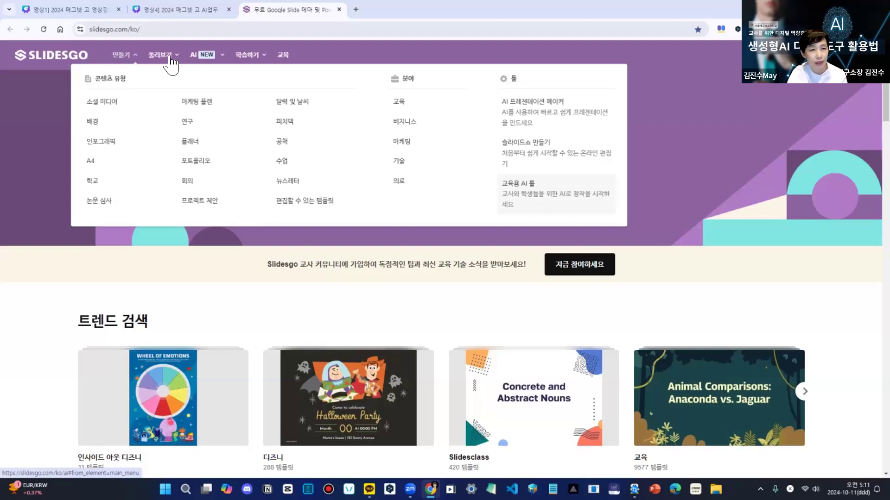
- Open the 디즈니 template collection on Slidesgo and look through the first page of templates
mouse_move(166, 63)
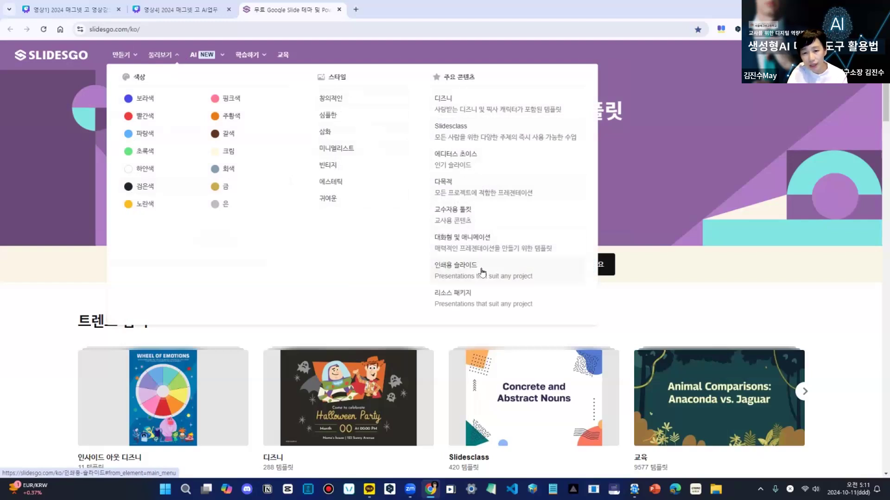
click(469, 104)
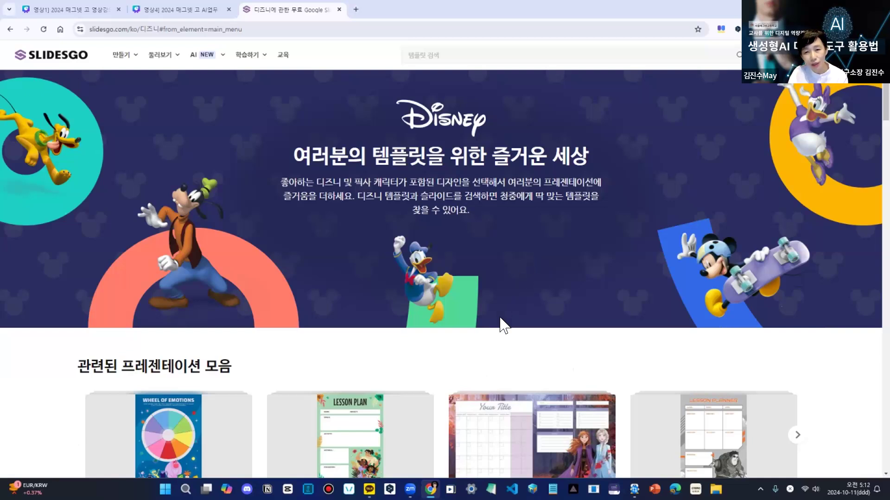
scroll(500, 319, down, 5)
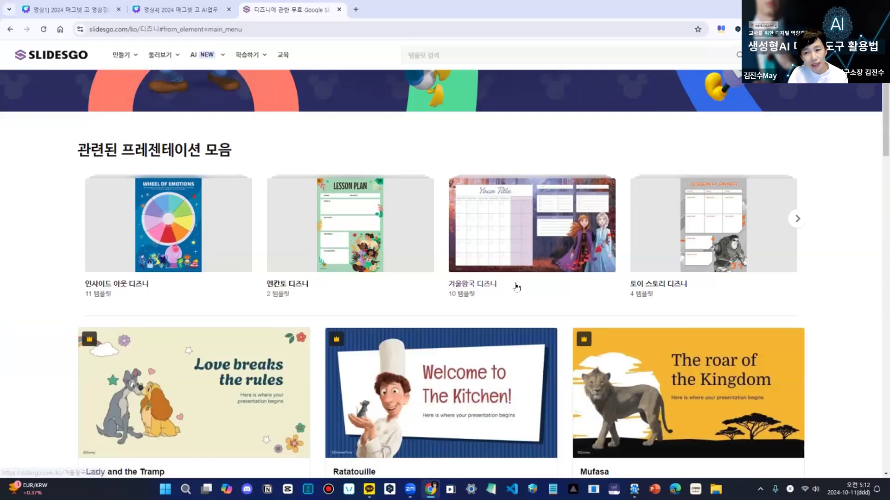
scroll(516, 287, down, 5)
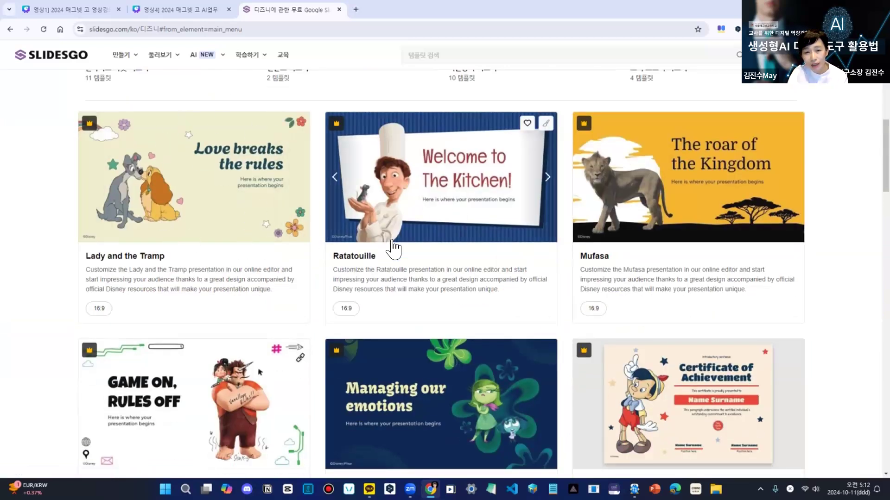
scroll(492, 265, down, 5)
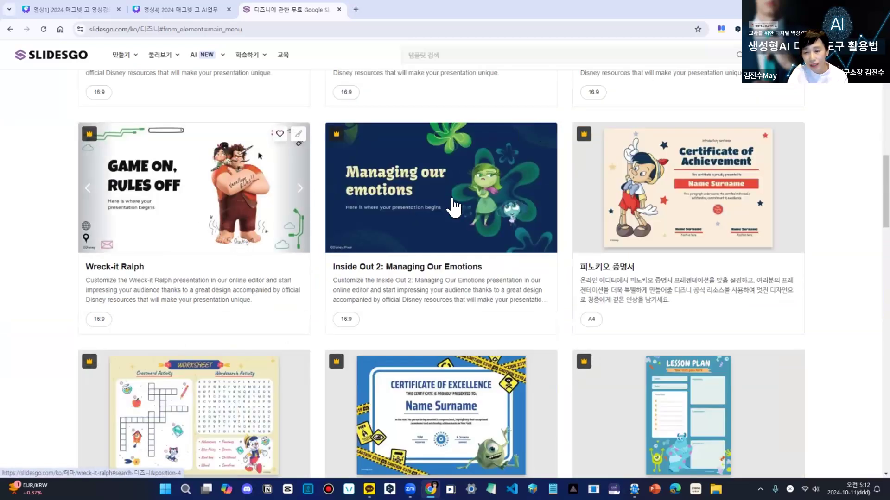
scroll(658, 250, down, 5)
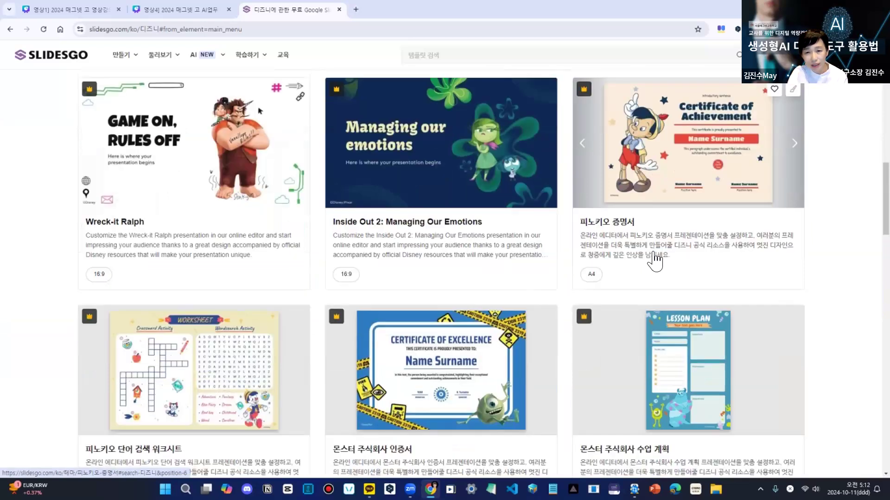
scroll(665, 257, down, 15)
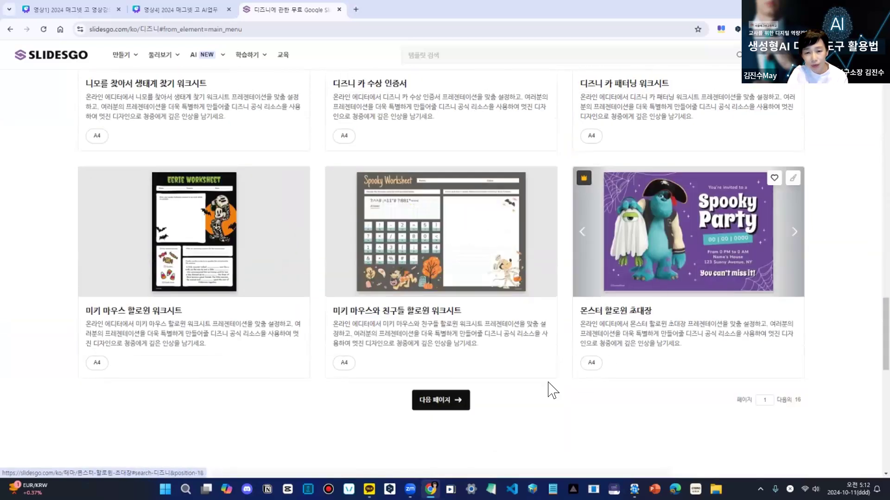
- Go to the second page of the 디즈니 collection and look through its templates
click(442, 401)
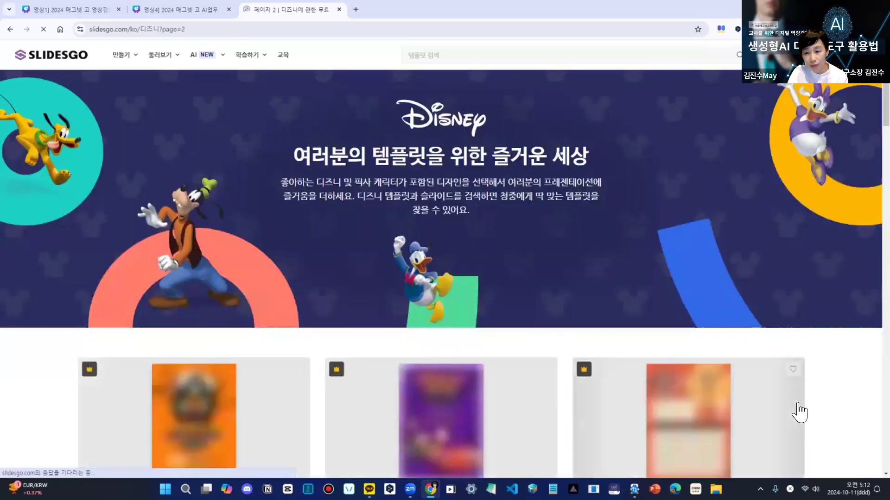
scroll(787, 403, down, 10)
scroll(774, 397, down, 8)
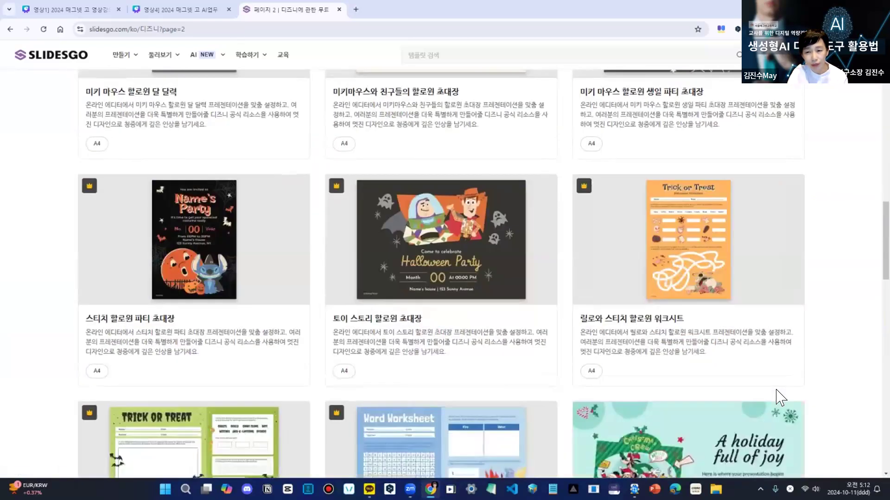
scroll(780, 397, up, 18)
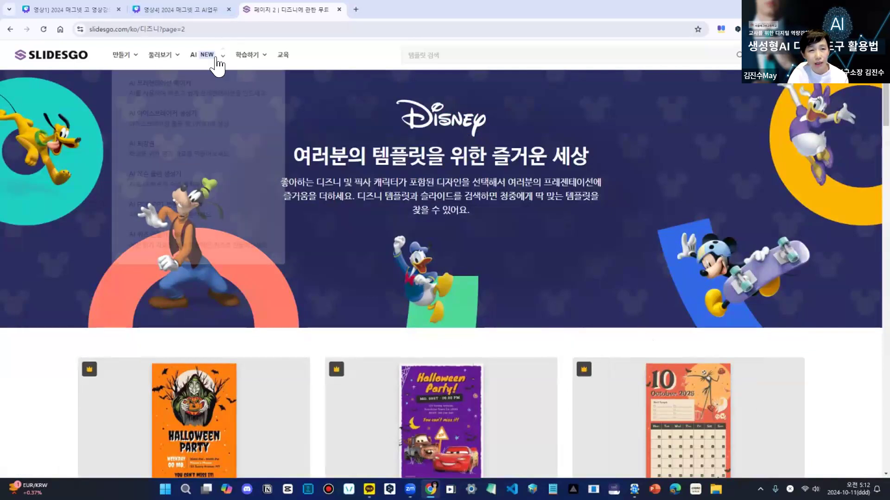
- View the Slidesgo 아카데미 course list and the 교육 page, and return to the 디즈니 templates
mouse_move(249, 57)
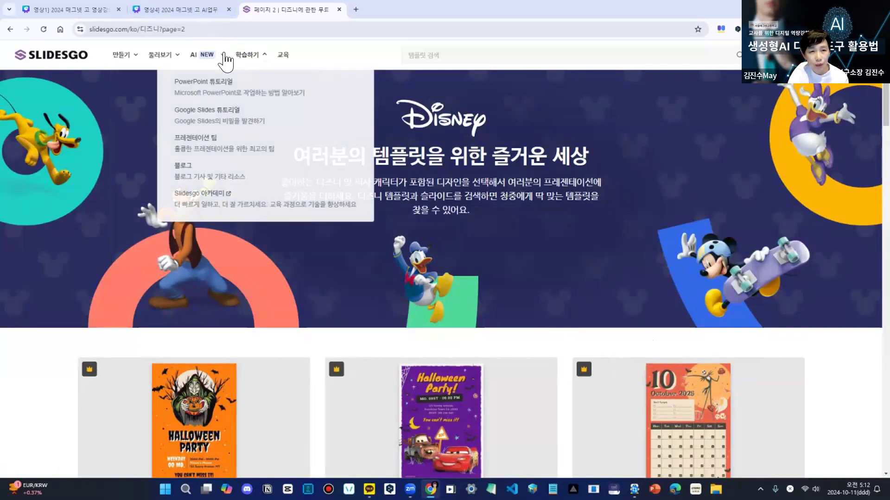
mouse_move(207, 54)
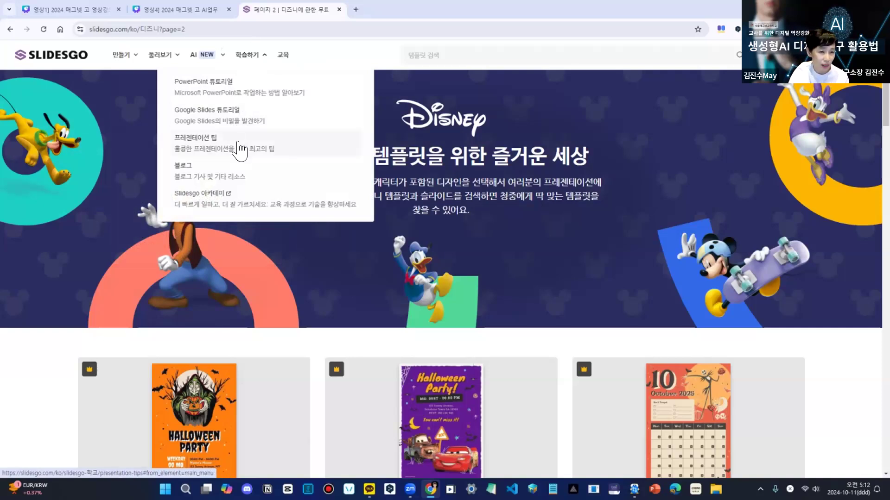
click(216, 198)
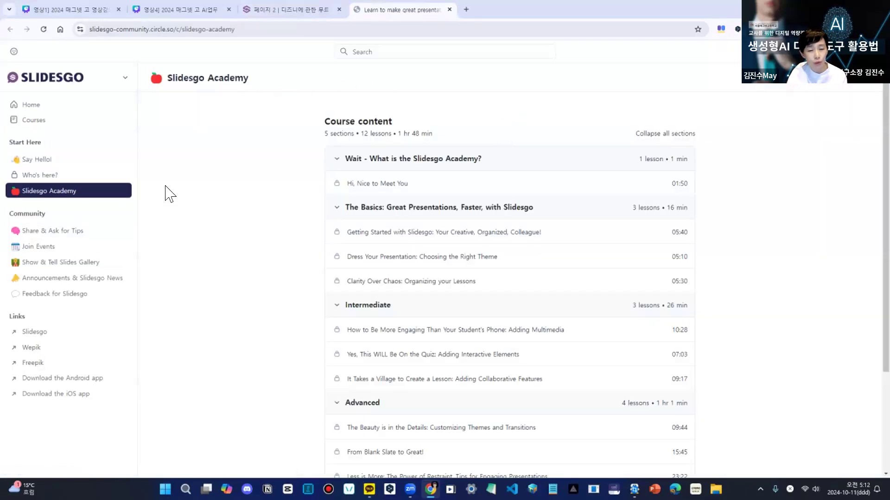
click(306, 10)
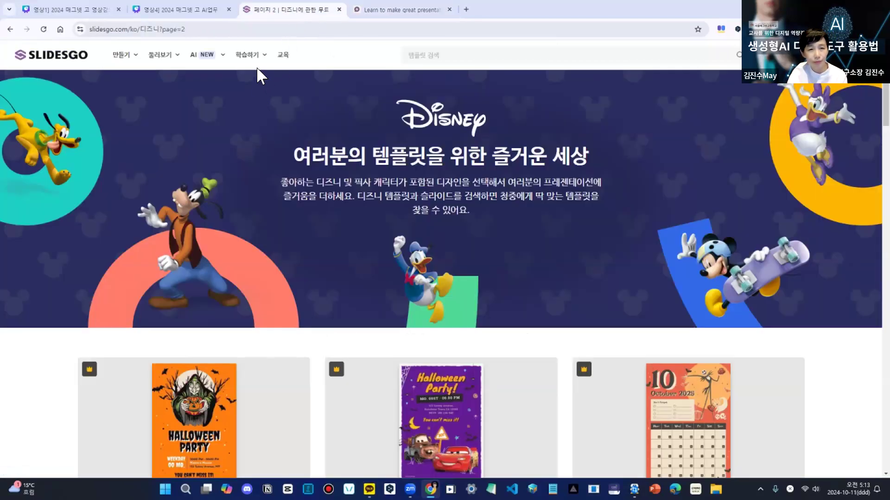
click(284, 55)
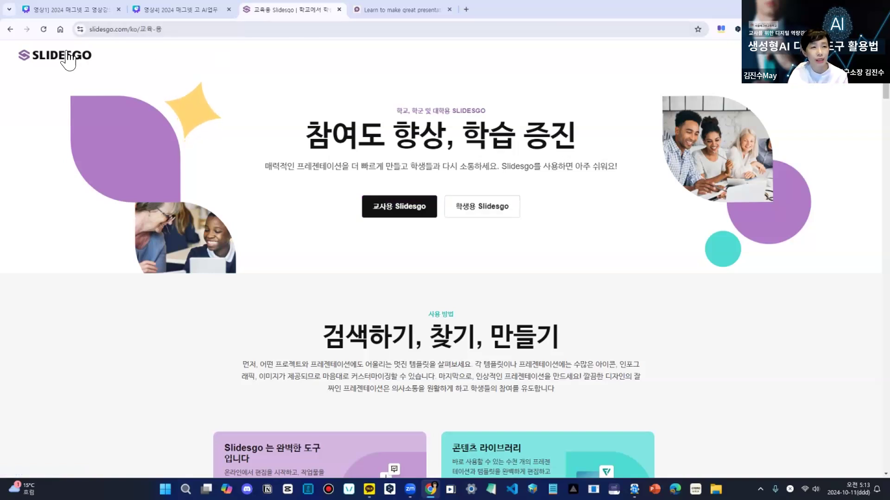
click(10, 29)
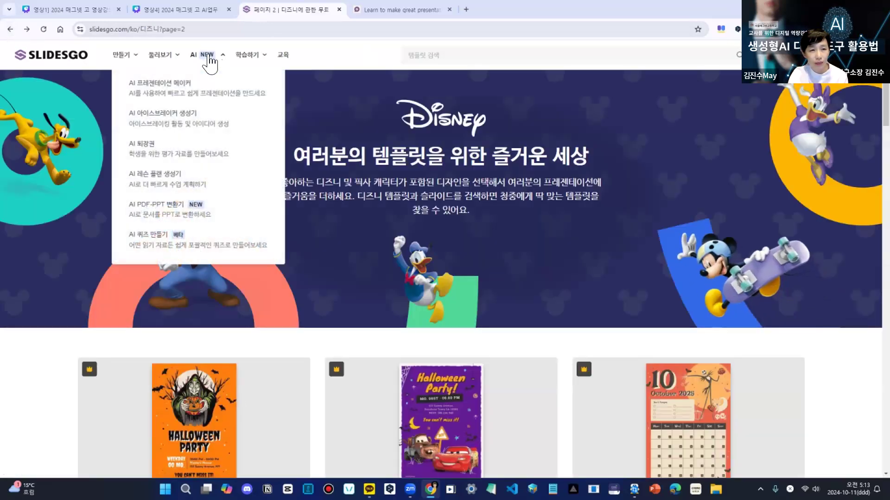
- Start a new presentation in the AI 프레젠테이션 메이커 with the topic AI리터러시 업무적용방법
click(200, 90)
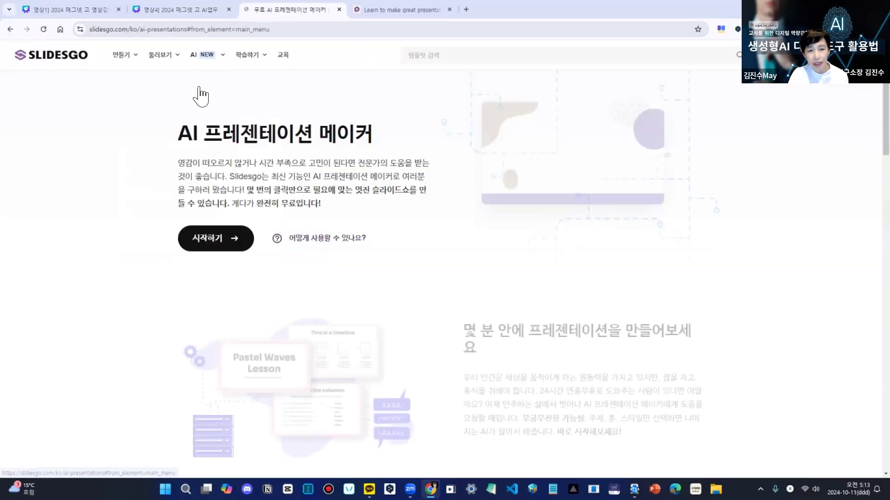
click(204, 241)
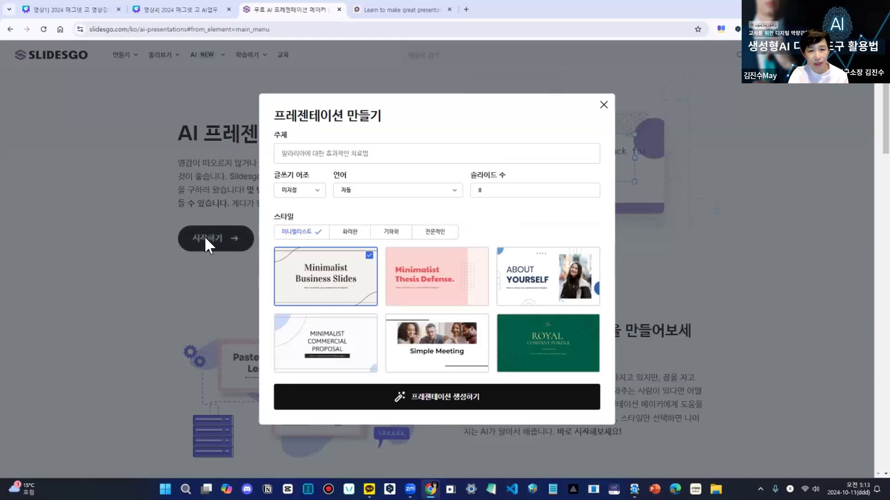
click(301, 157)
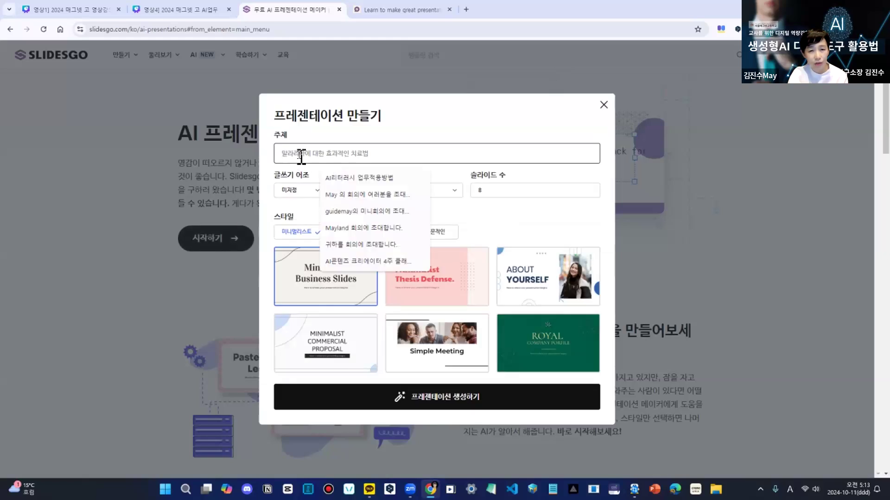
click(343, 180)
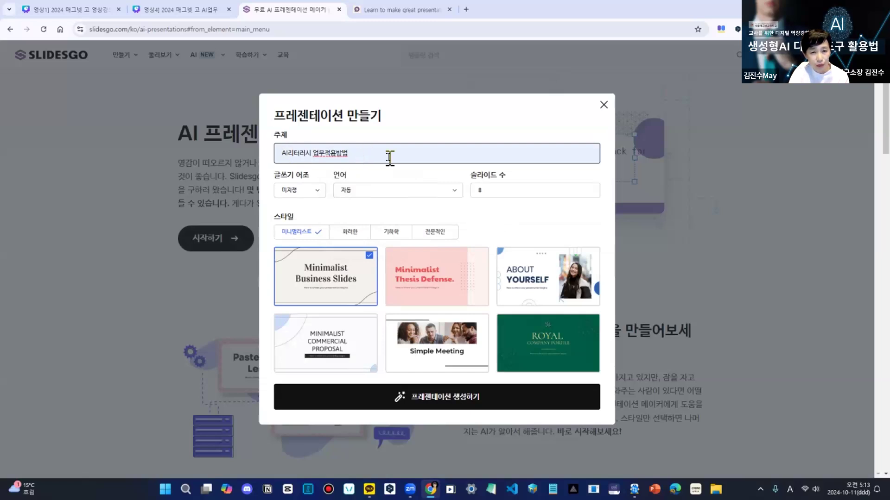
- Set the writing tone to 전문적, keep the language on 자동 and set the number of slides to 14
click(315, 190)
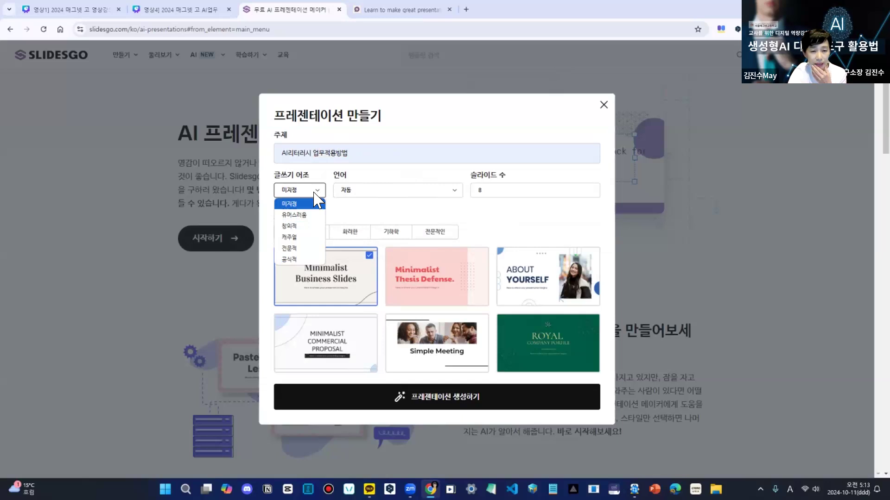
click(308, 250)
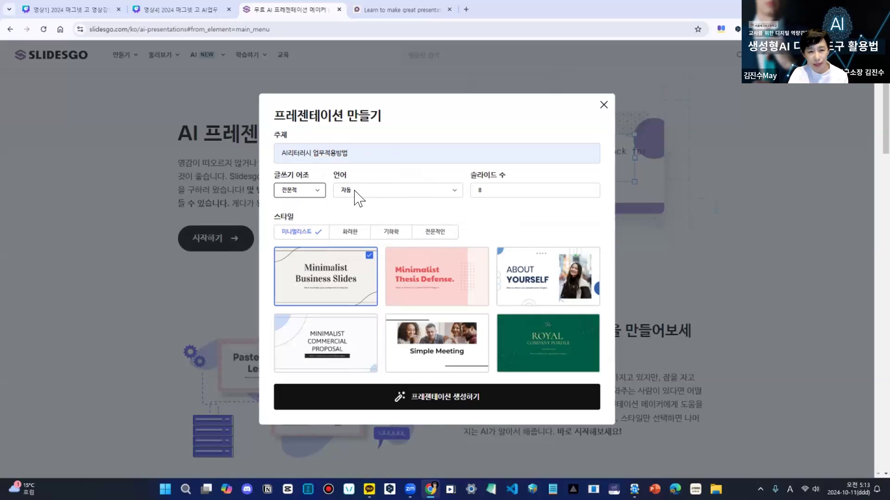
click(456, 197)
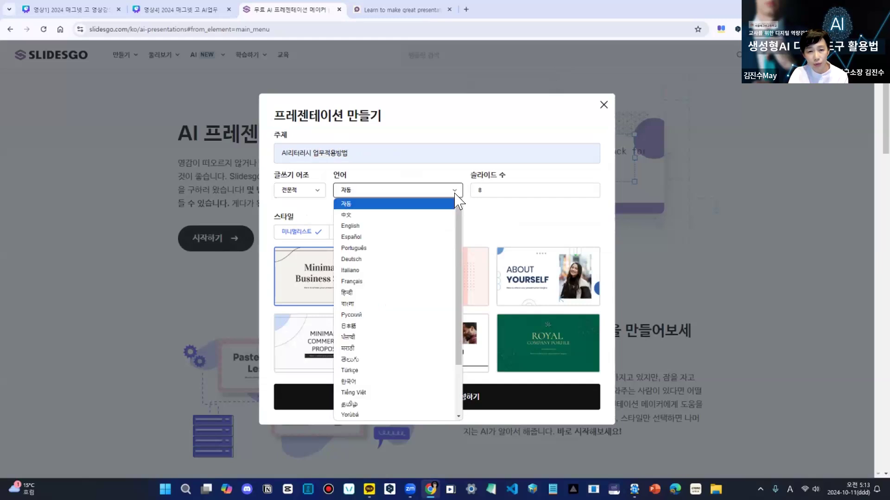
click(456, 190)
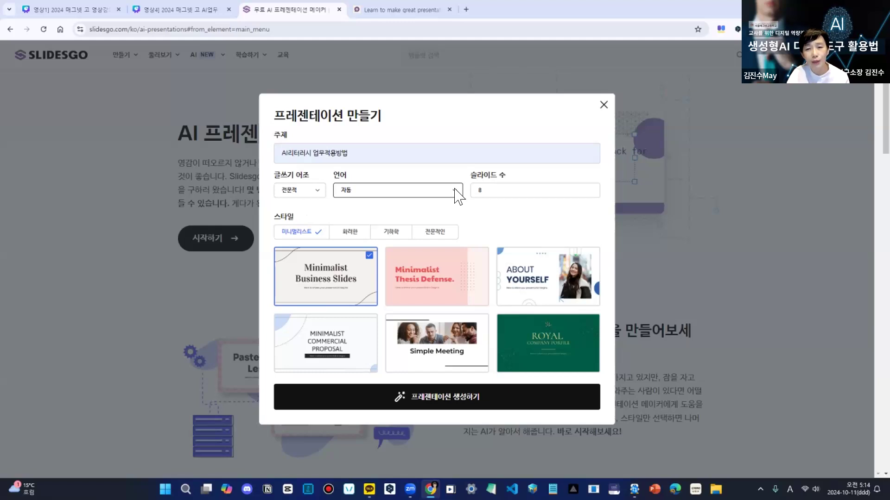
click(482, 192)
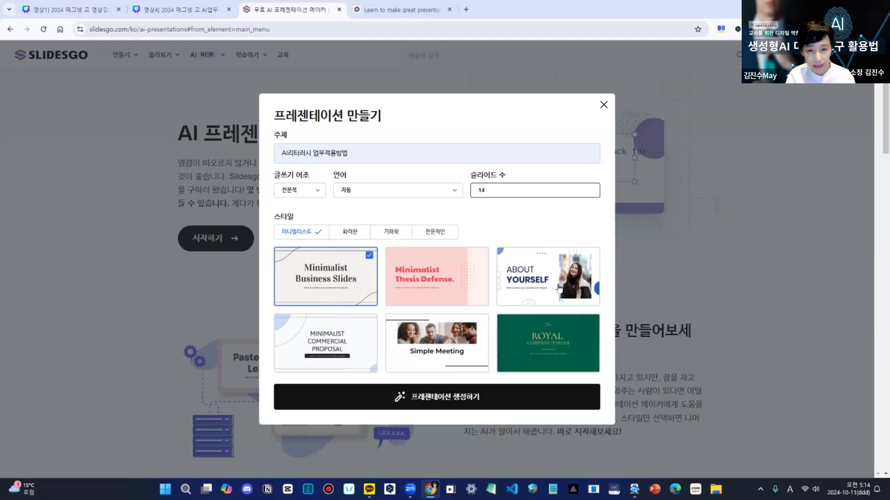
- Compare the template designs offered in the 화려한, 기하학 and 전문적인 styles
click(352, 232)
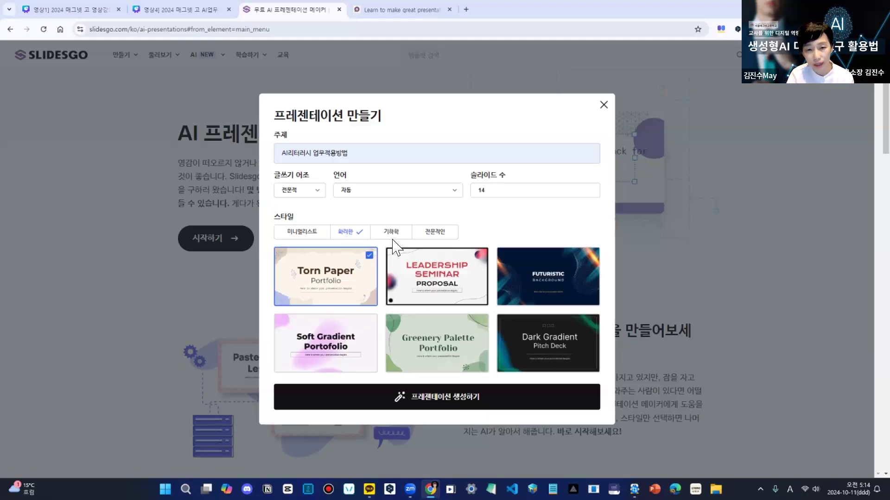
click(391, 234)
click(433, 232)
click(396, 240)
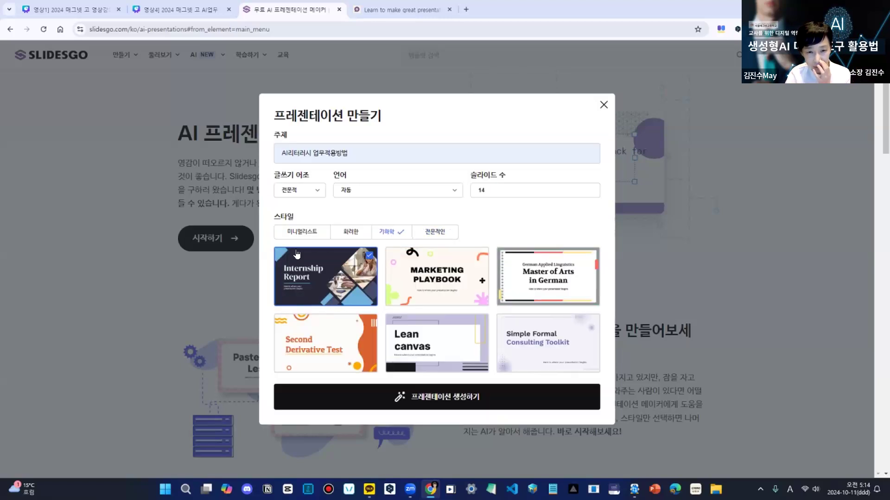
click(350, 234)
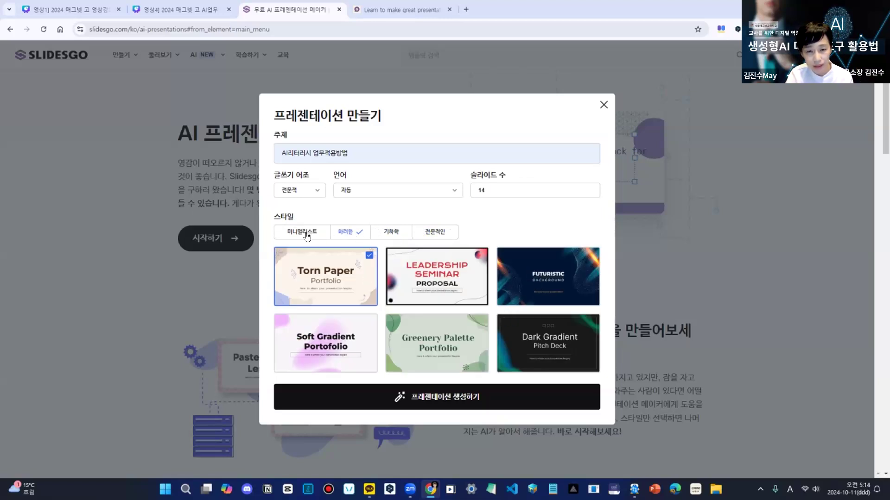
- Choose the 미니멀리스트 style with the Minimalist Business Slides template and generate the presentation
click(306, 235)
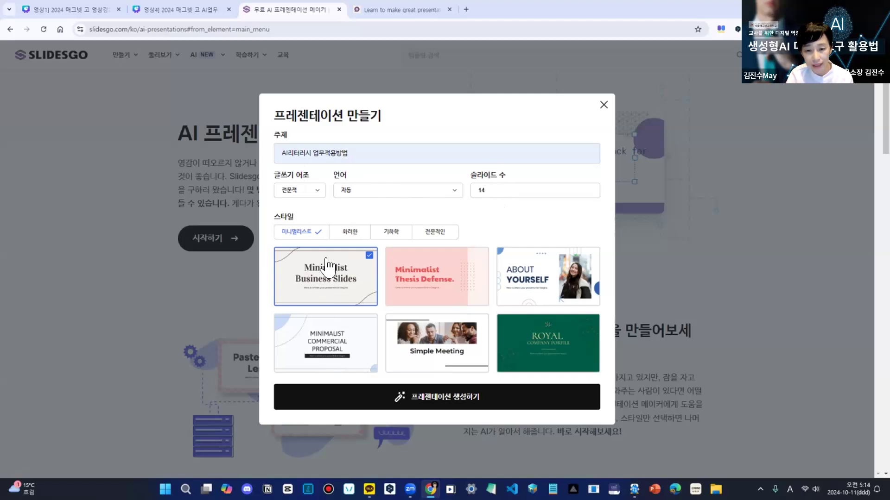
click(454, 403)
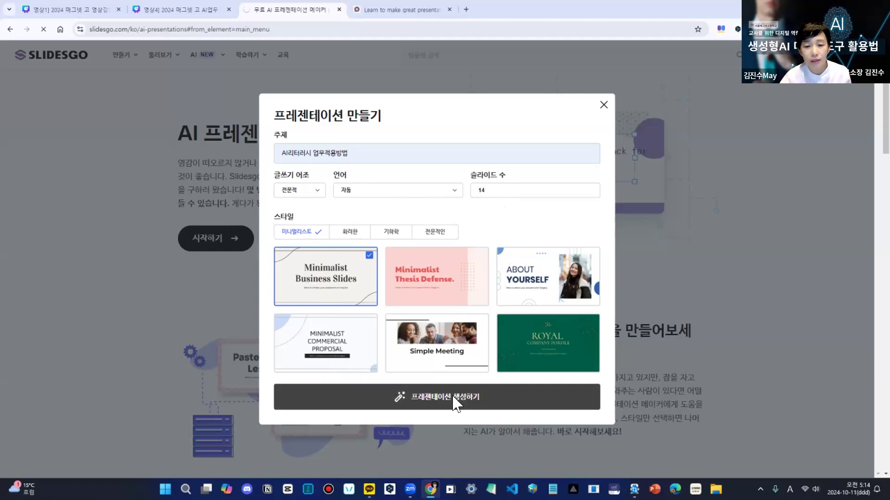
click(456, 398)
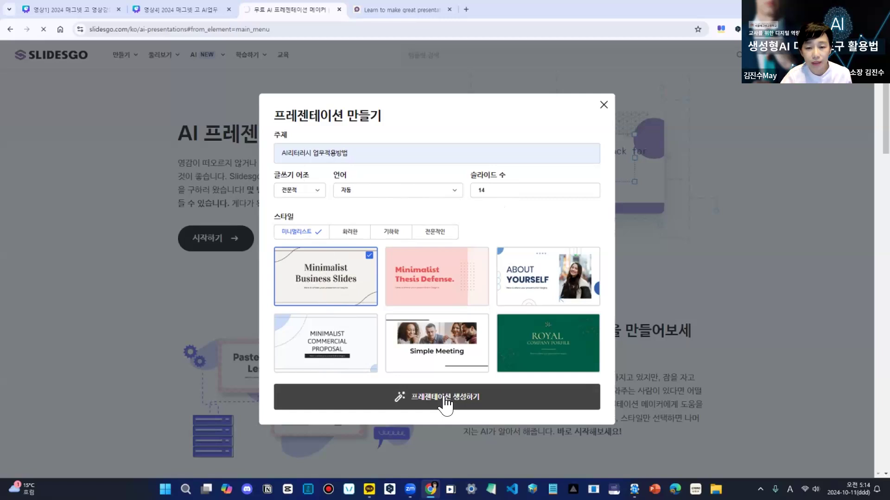
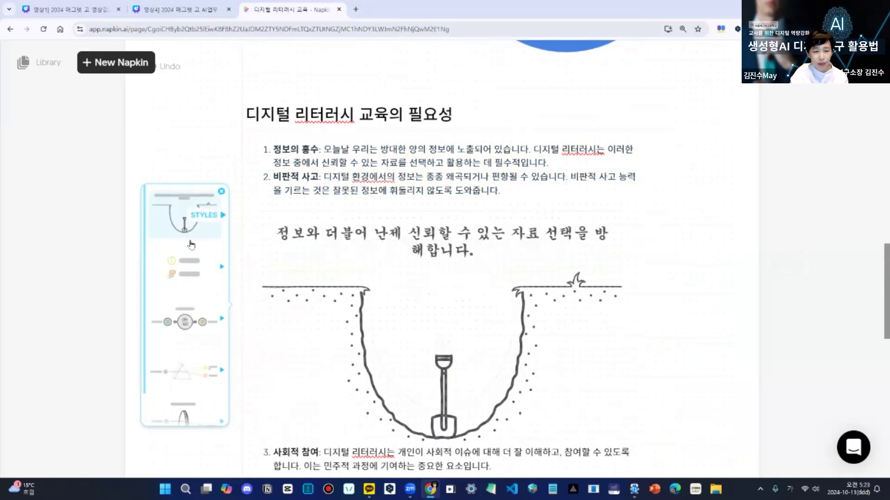
- Compare the suggested visuals for 디지털 리터러시 교육의 필요성 and insert the two-way branching arrows in the solid blue style
click(187, 277)
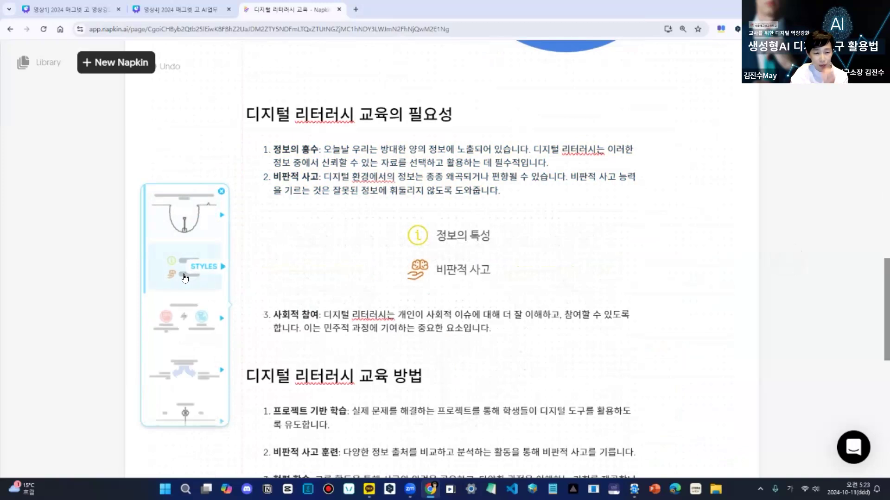
click(181, 321)
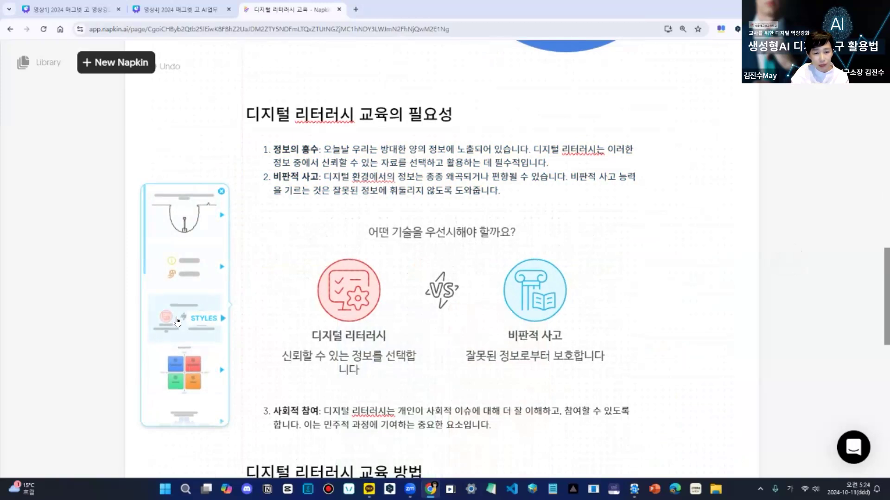
click(179, 414)
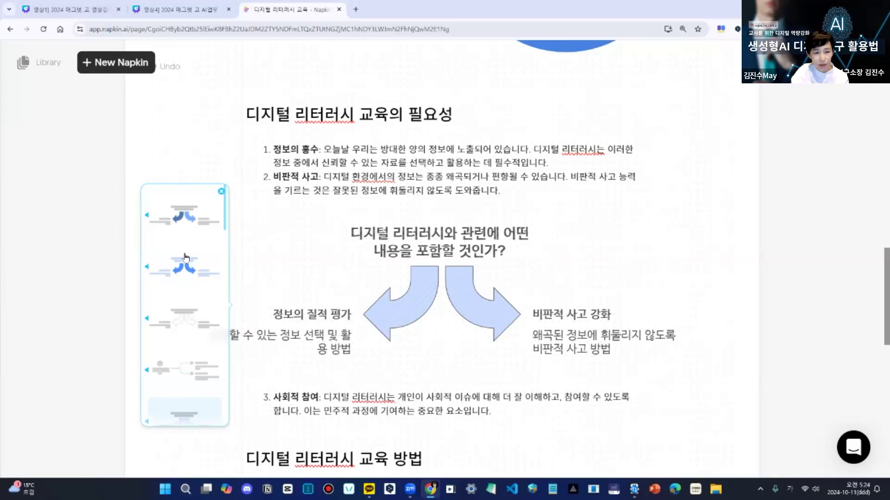
click(191, 223)
- Recolour the text of the two-arrow visual under 디지털 리터러시 교육의 필요성 to Blue
click(425, 203)
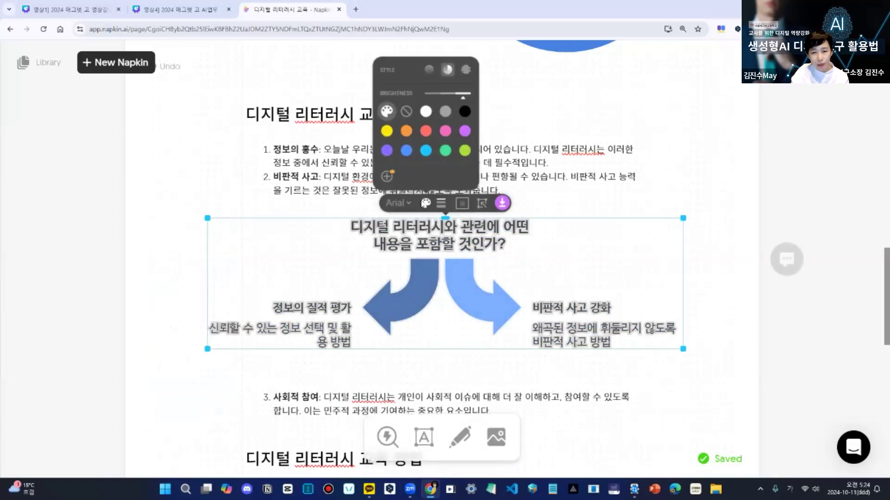
click(406, 151)
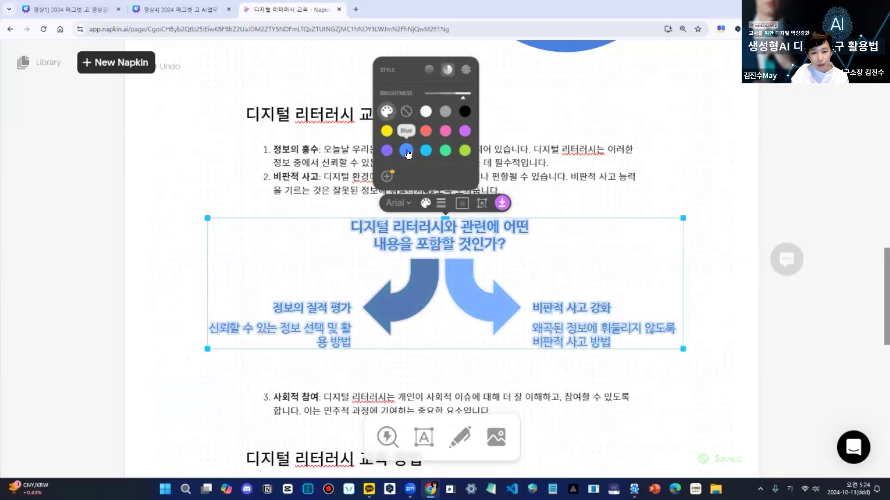
click(406, 152)
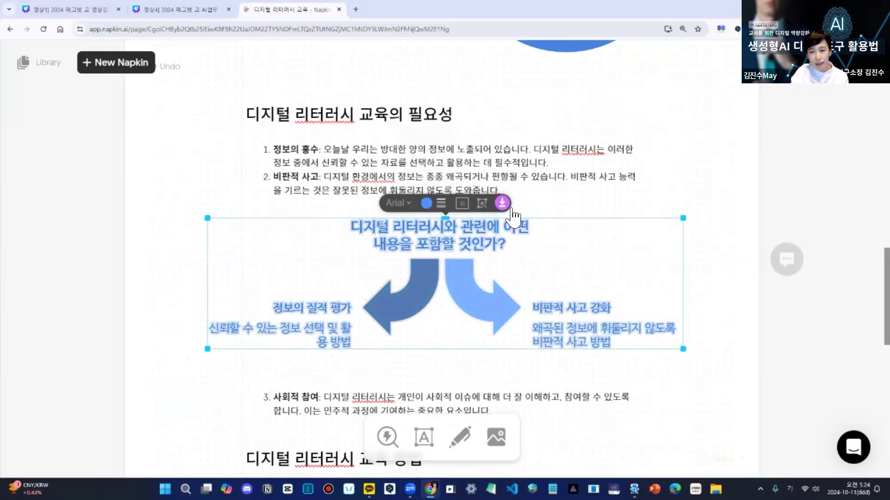
- Generate visual suggestions for the 비판적 사고 훈련 item under 디지털 리터러시 교육 방법
scroll(353, 299, down, 5)
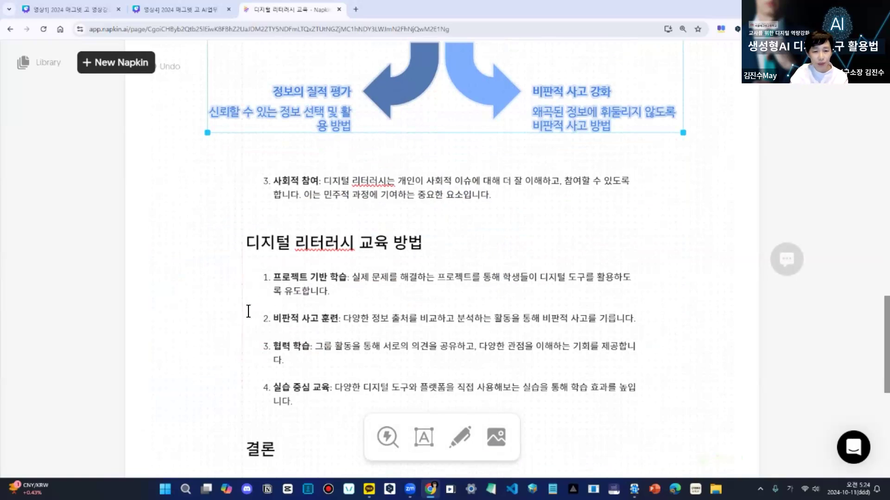
scroll(248, 311, down, 5)
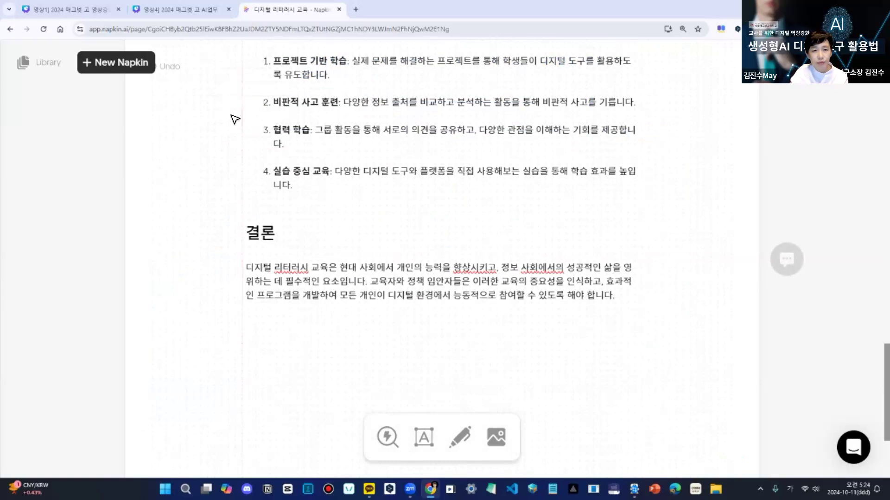
scroll(231, 173, up, 5)
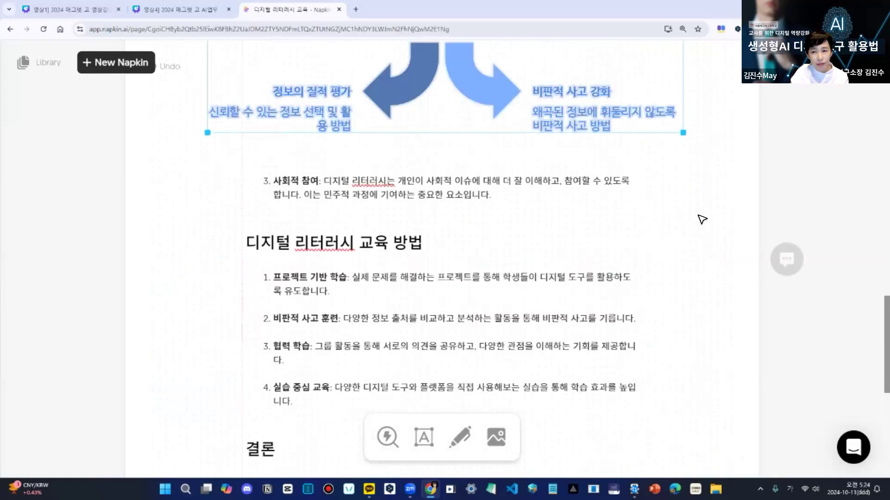
click(645, 226)
click(230, 320)
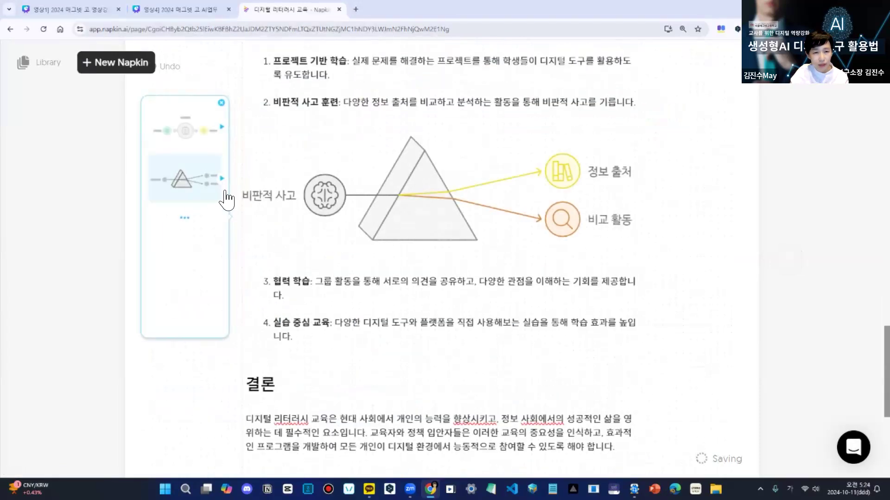
- Browse the suggested visuals for 비판적 사고 훈련 and insert the three-branch mind map in the style with detailed sub-items
scroll(173, 198, down, 5)
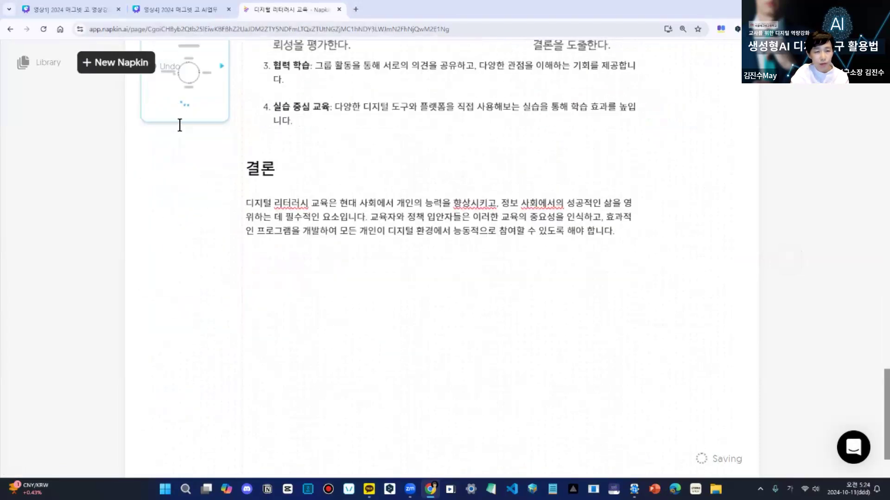
scroll(179, 126, up, 5)
click(185, 232)
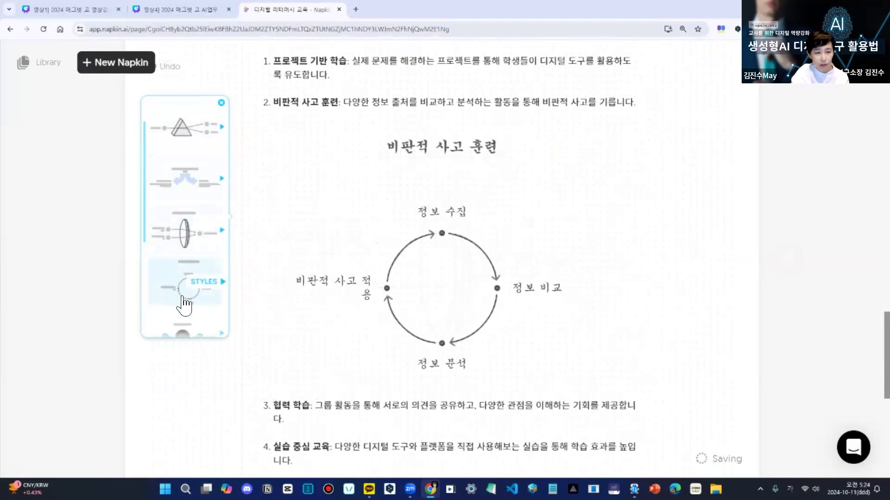
scroll(184, 287, down, 4)
scroll(176, 258, down, 1)
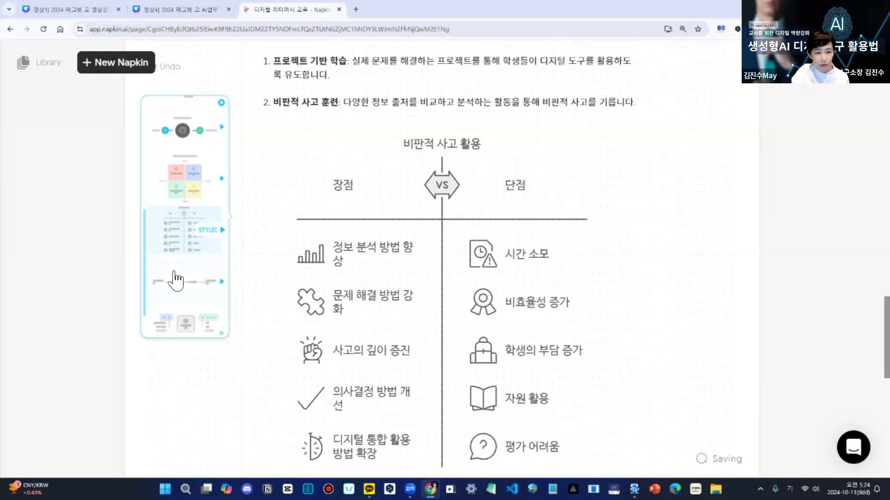
click(176, 324)
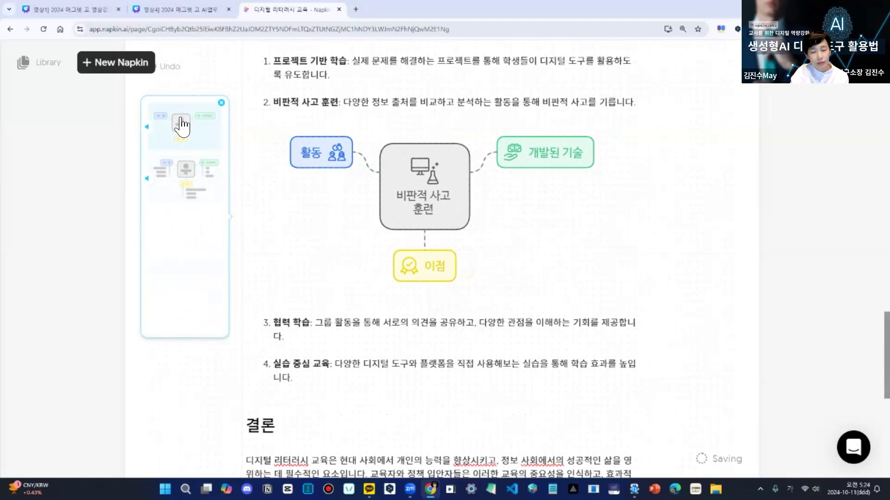
click(179, 176)
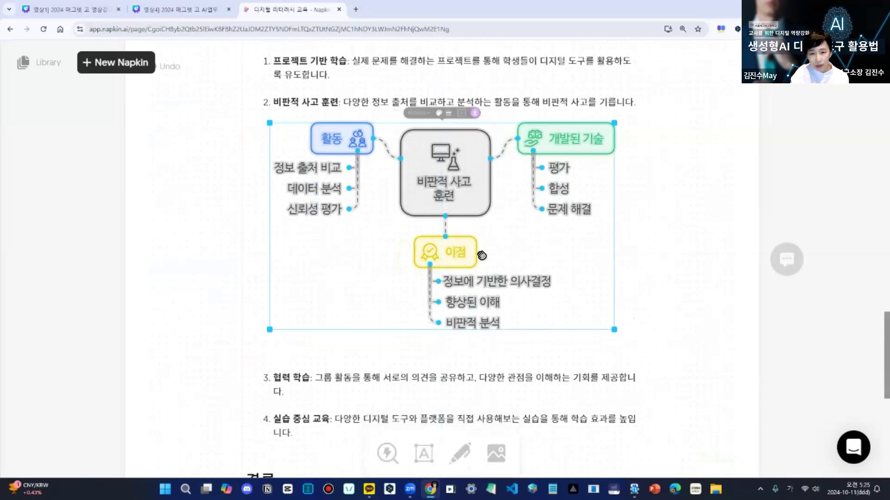
- Move the 비판적 사고 훈련 mind map slightly to the right, beneath its text item
mouse_move(453, 252)
mouse_down()
mouse_move(501, 245)
mouse_move(454, 266)
mouse_up()
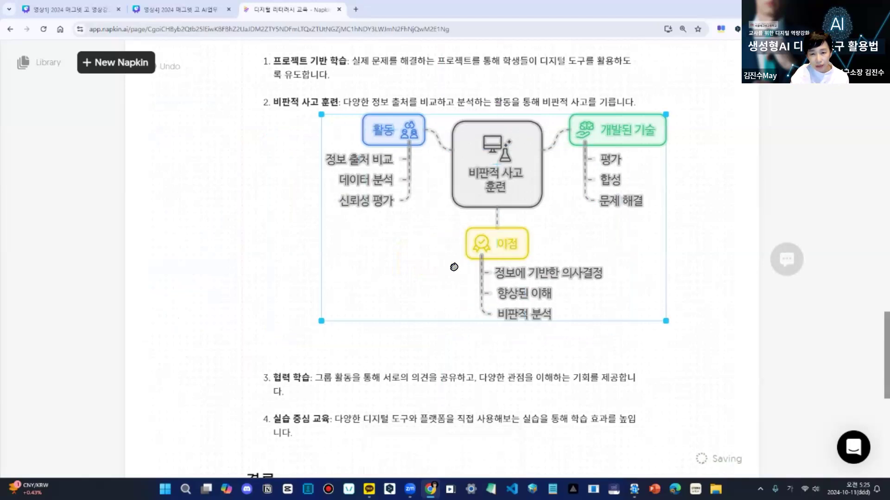
drag(385, 293, 618, 294)
drag(559, 277, 599, 271)
drag(658, 267, 662, 264)
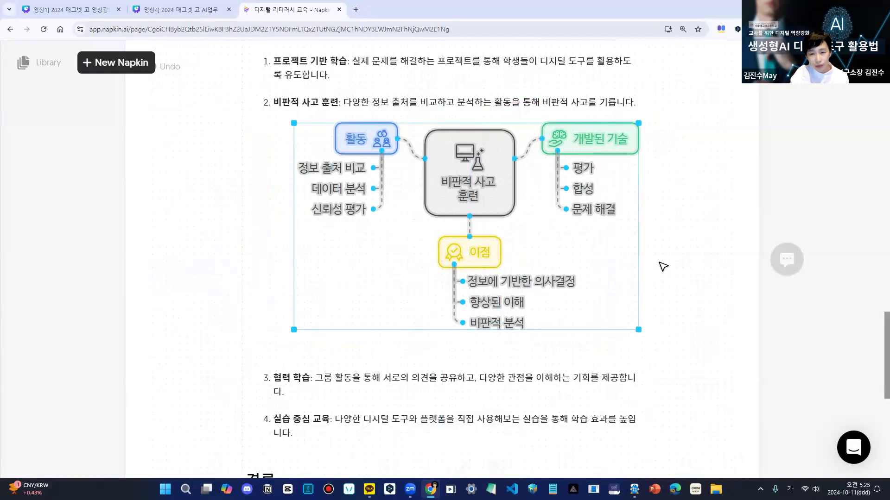
- Select the individual sub-items and the 이점 box of the mind map to check that each part is separately editable
click(496, 281)
drag(497, 280, 498, 280)
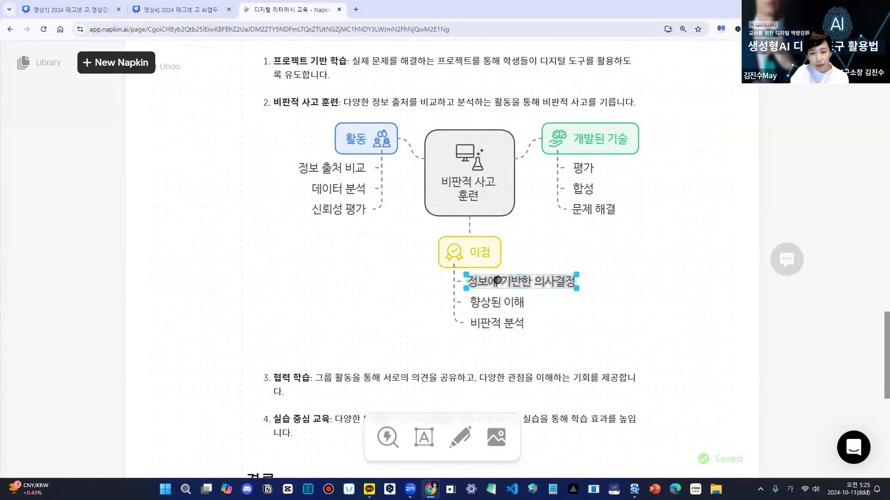
click(496, 302)
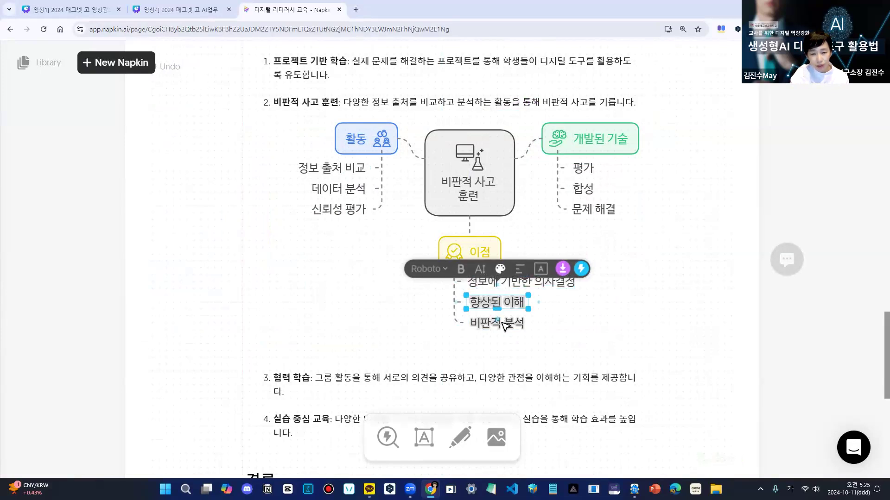
click(500, 323)
click(470, 258)
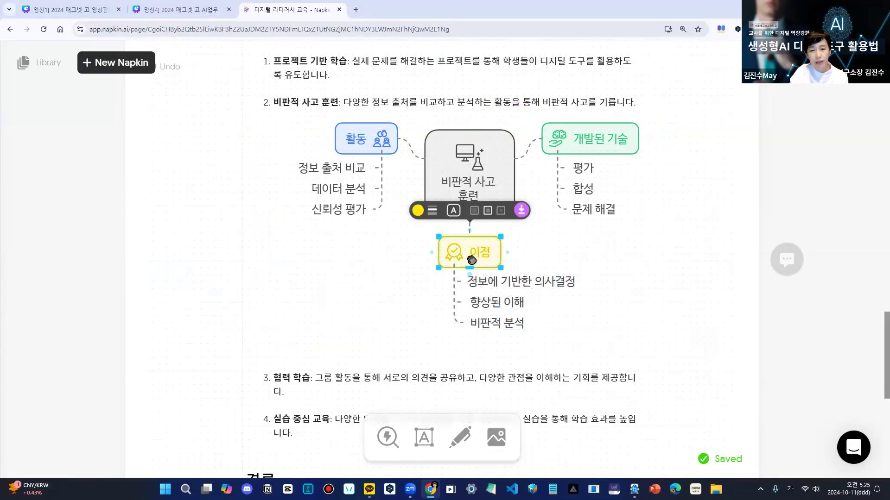
click(423, 370)
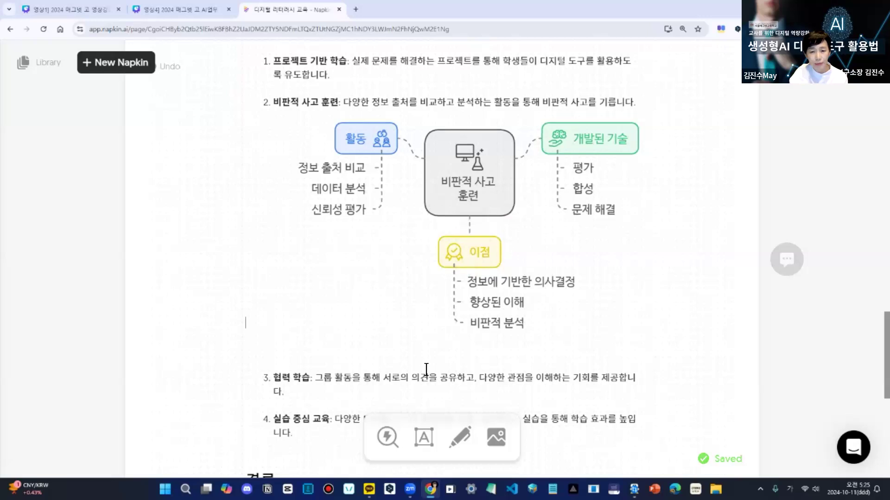
- Generate visuals for the 결론 paragraph and compare the suggested layouts, including the prism, cycle, fishbone and brain diagrams
scroll(381, 299, down, 5)
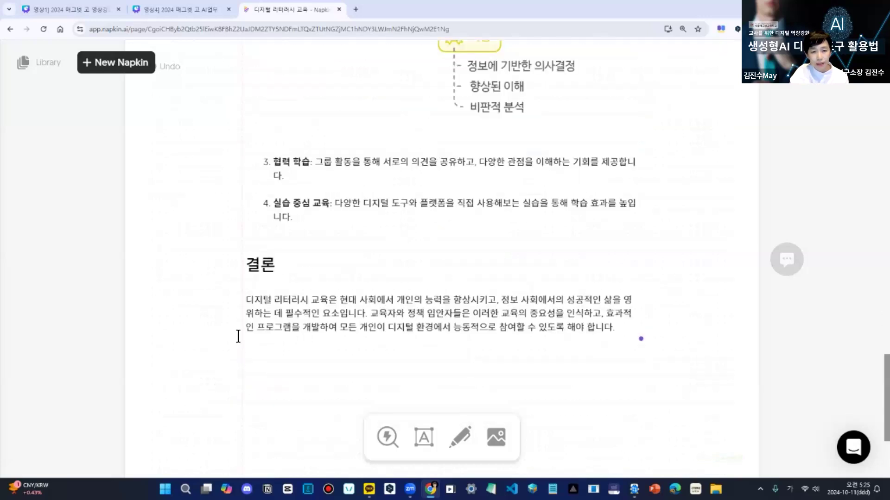
click(230, 314)
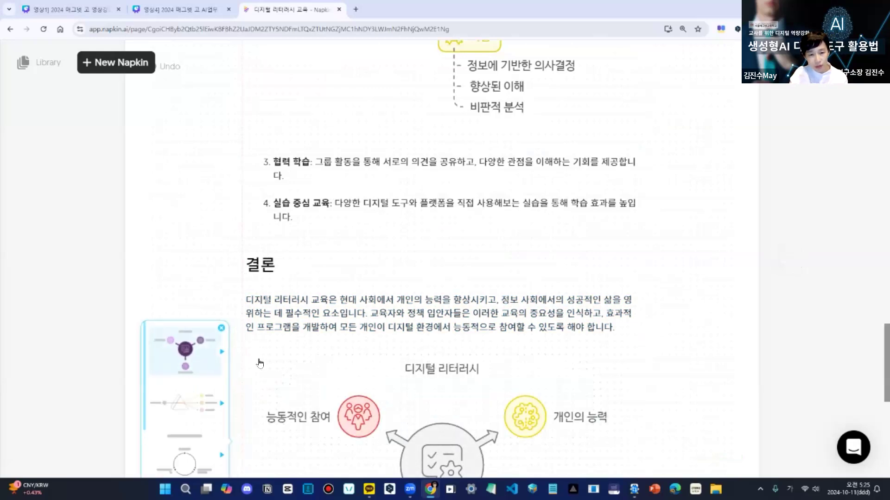
scroll(259, 363, down, 5)
click(186, 188)
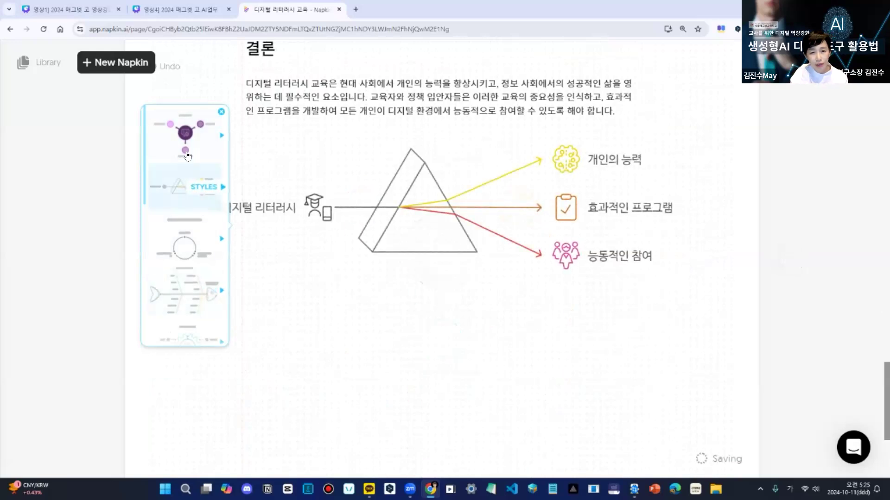
click(184, 247)
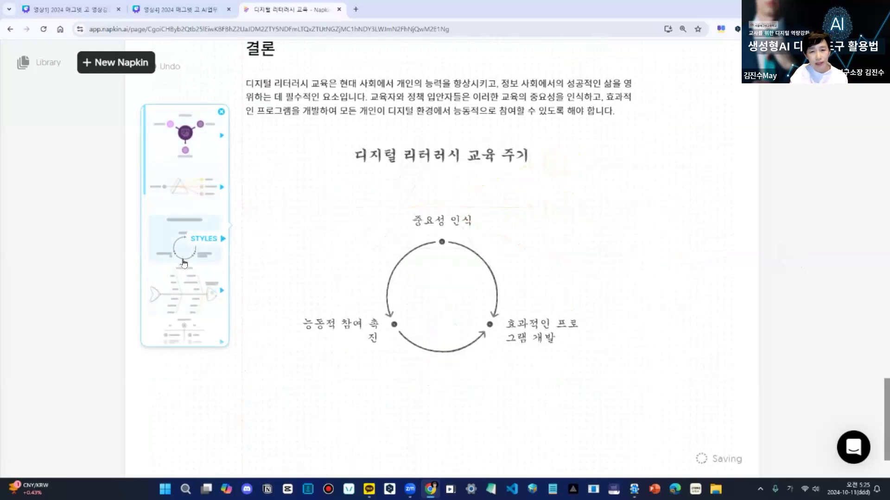
click(184, 295)
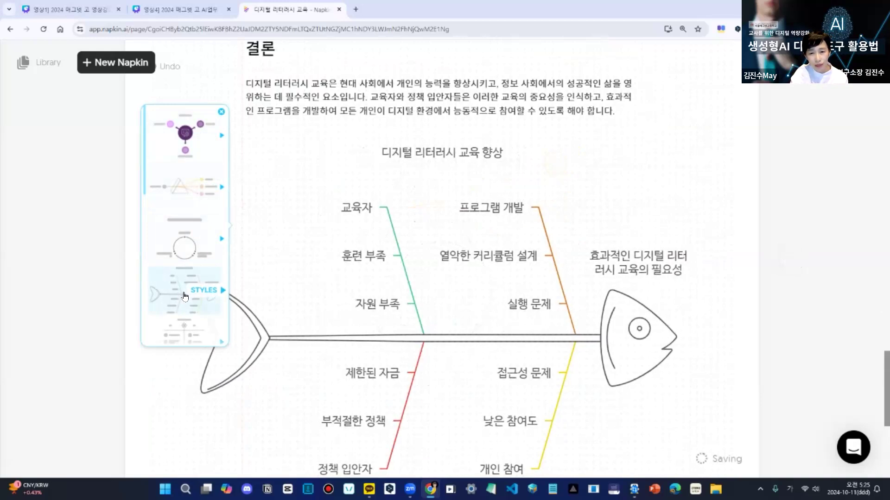
scroll(180, 328, down, 4)
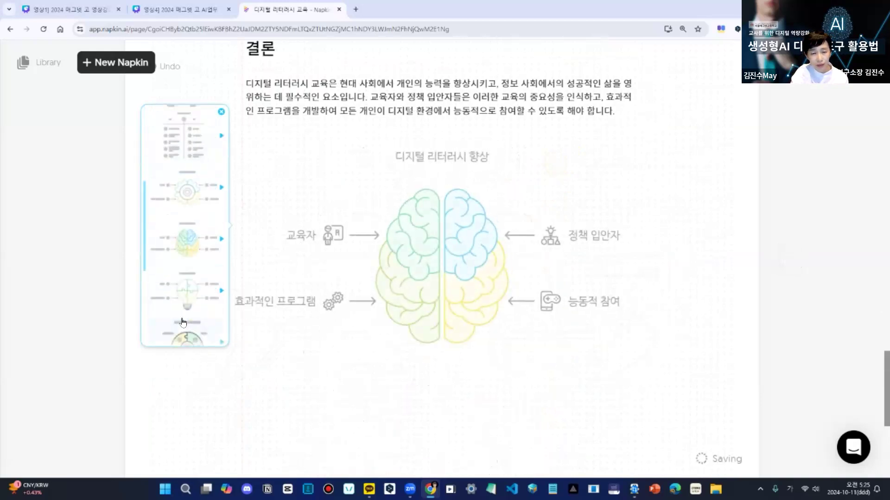
scroll(183, 322, down, 3)
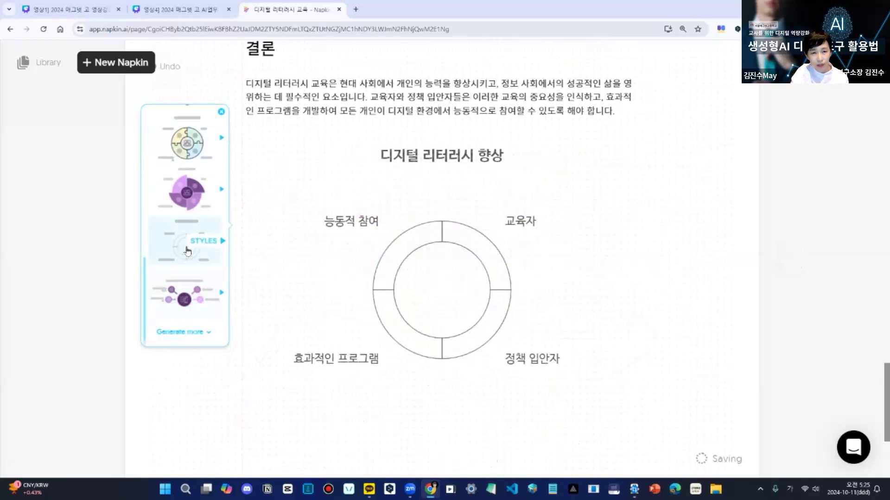
- Insert the four-factor hub diagram under 결론 in the style with solid multicoloured circles and a dark grey centre
click(188, 297)
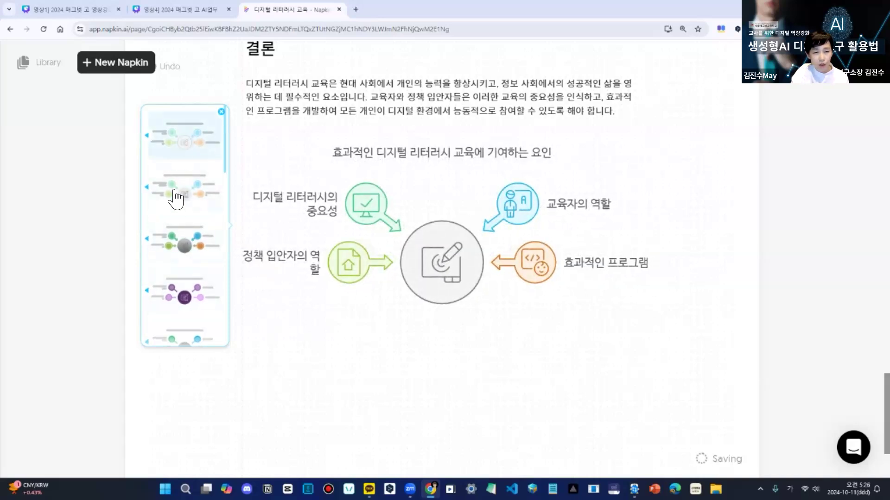
scroll(175, 192, down, 2)
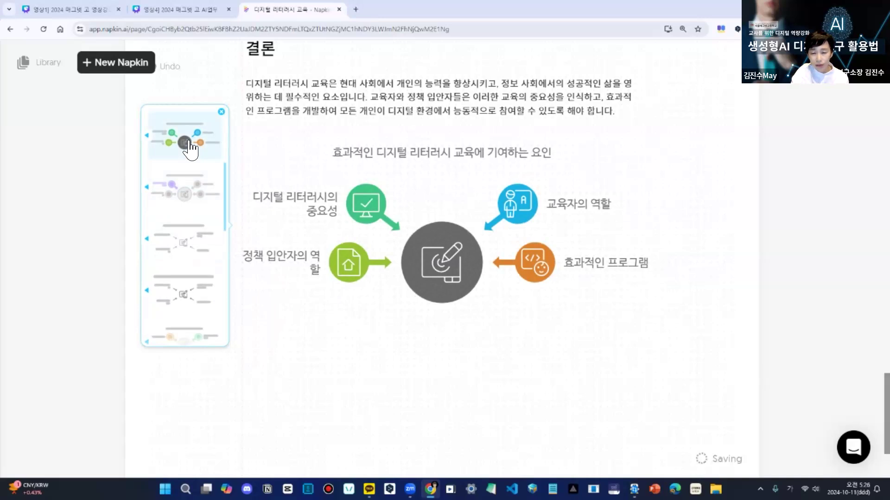
click(189, 139)
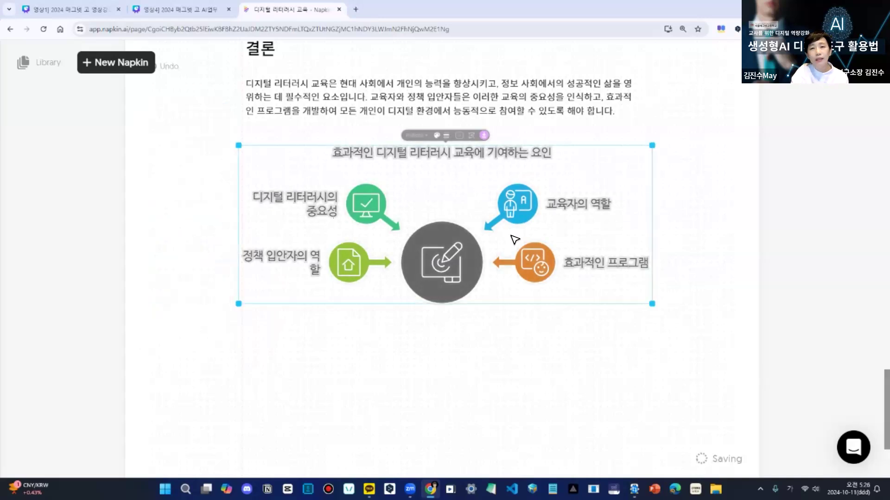
- Recolour the whole 결론 hub diagram to Blue and deselect it
click(431, 131)
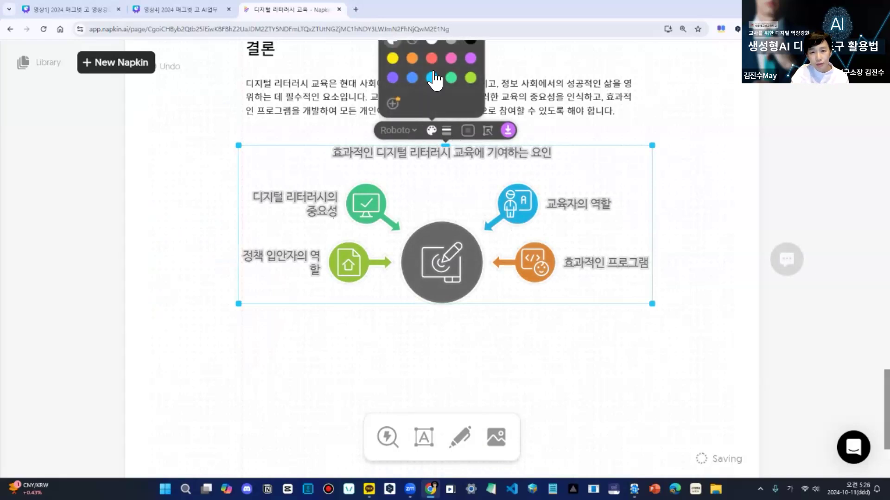
click(432, 78)
click(411, 78)
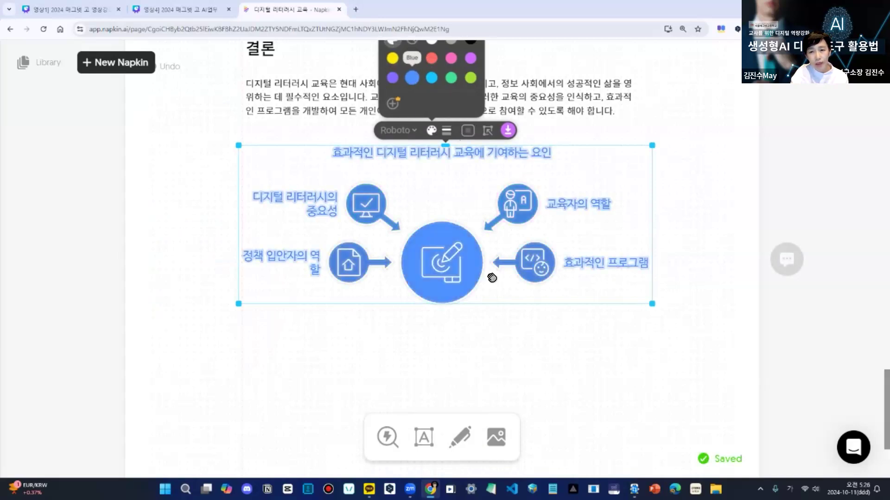
click(684, 355)
click(534, 365)
scroll(685, 283, up, 10)
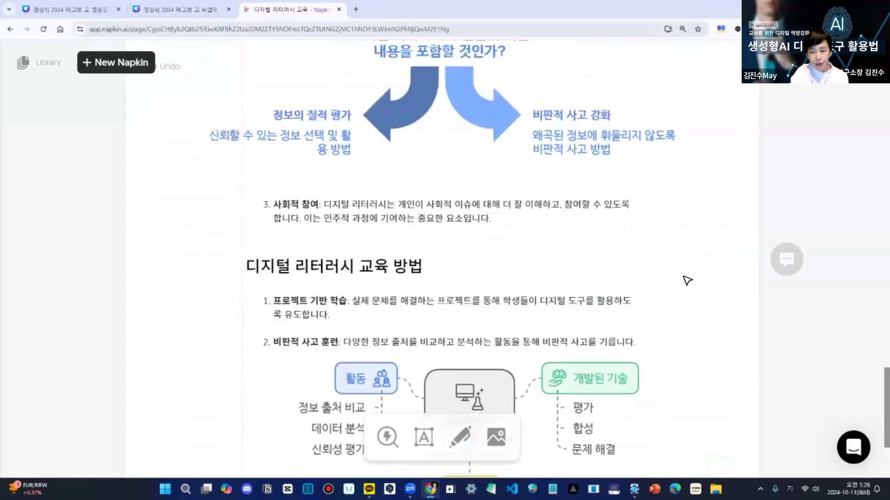
scroll(685, 273, up, 10)
scroll(686, 274, down, 6)
scroll(686, 278, down, 15)
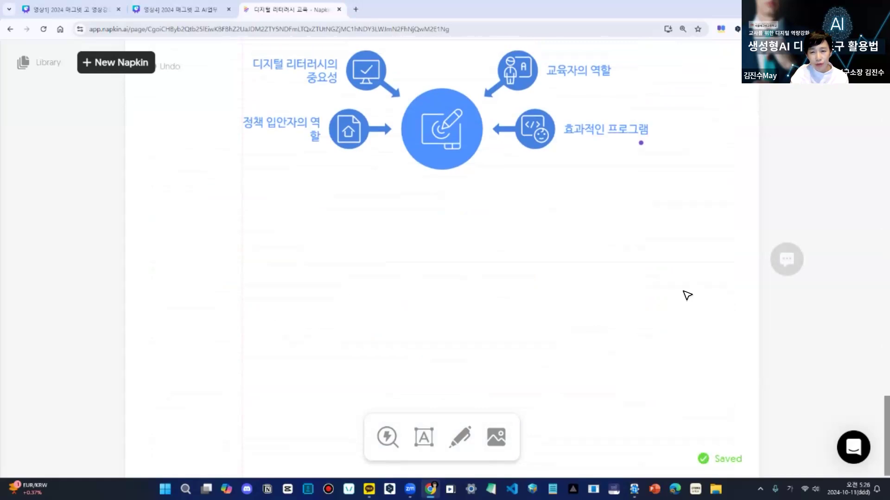
- Select the whole 결론 hub diagram, download it as an image, and deselect it
scroll(687, 295, up, 4)
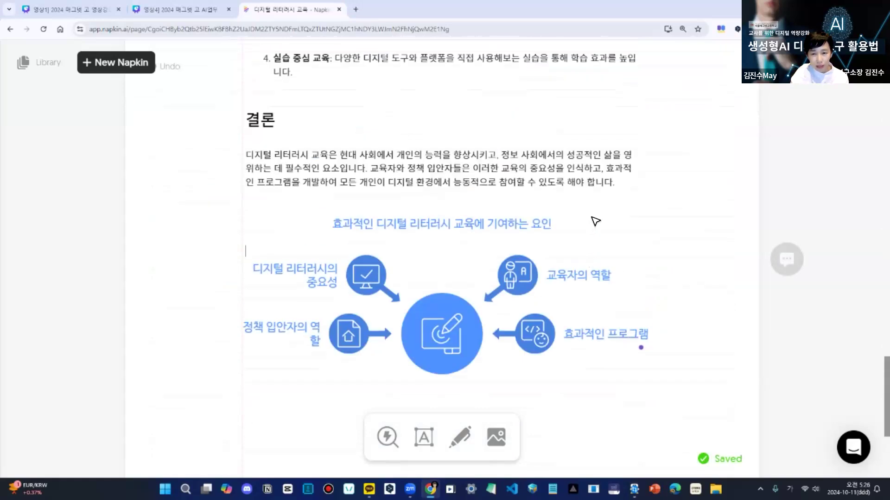
drag(703, 202, 229, 386)
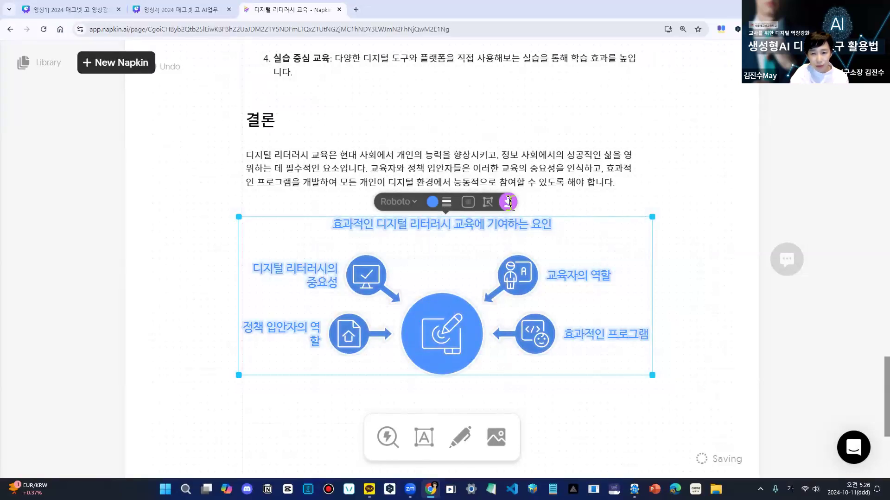
click(509, 202)
click(510, 356)
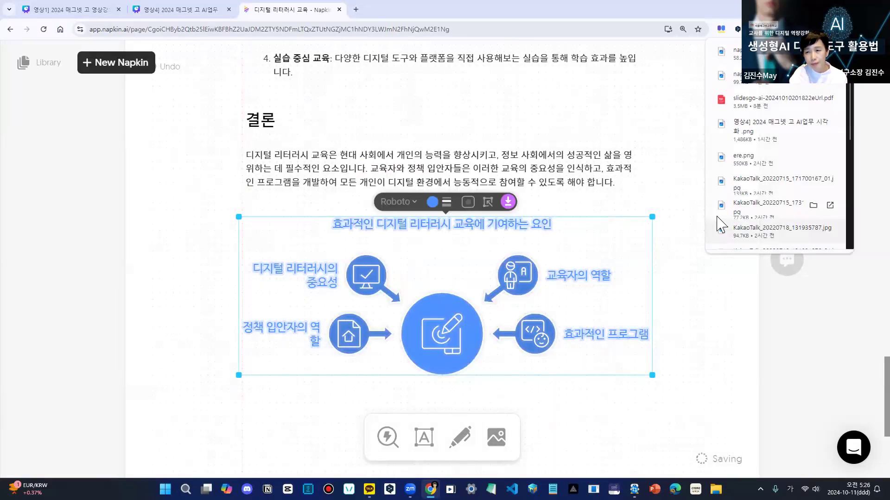
click(671, 143)
- Open the napkin's sharing settings and set both the invitee permission and the link permission to can comment, keeping access for anyone with the link
scroll(703, 162, up, 1)
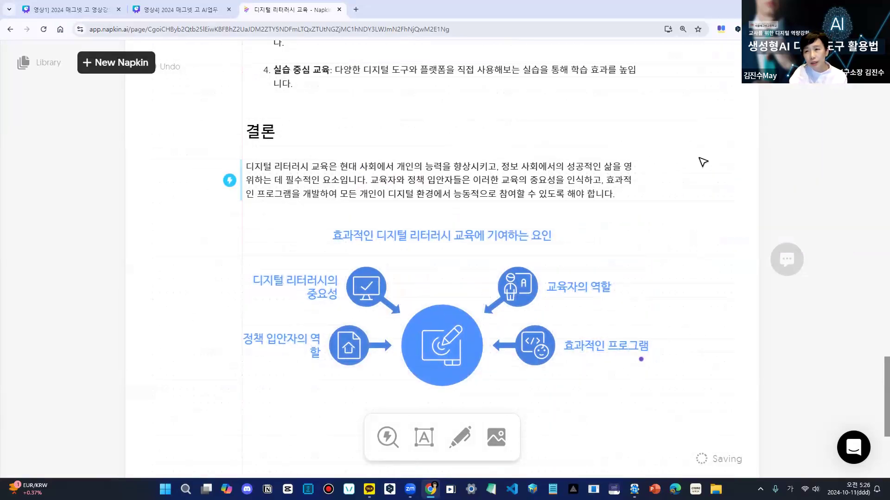
scroll(703, 161, up, 15)
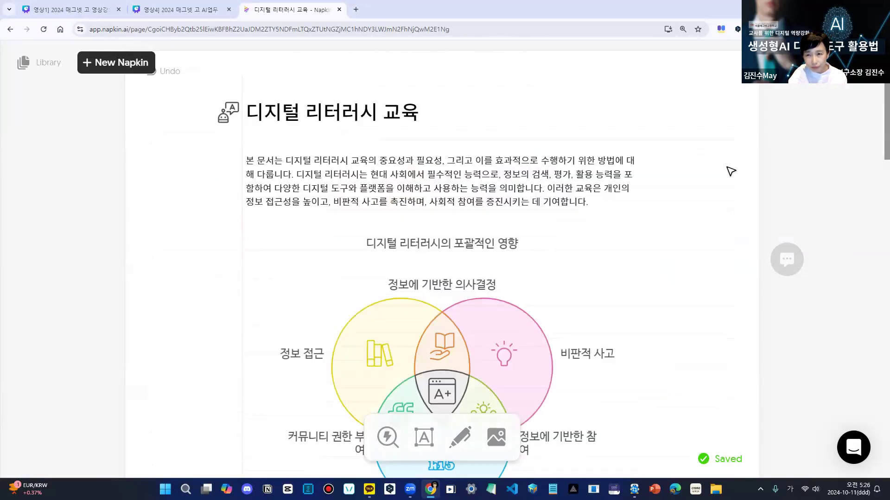
scroll(731, 171, up, 1)
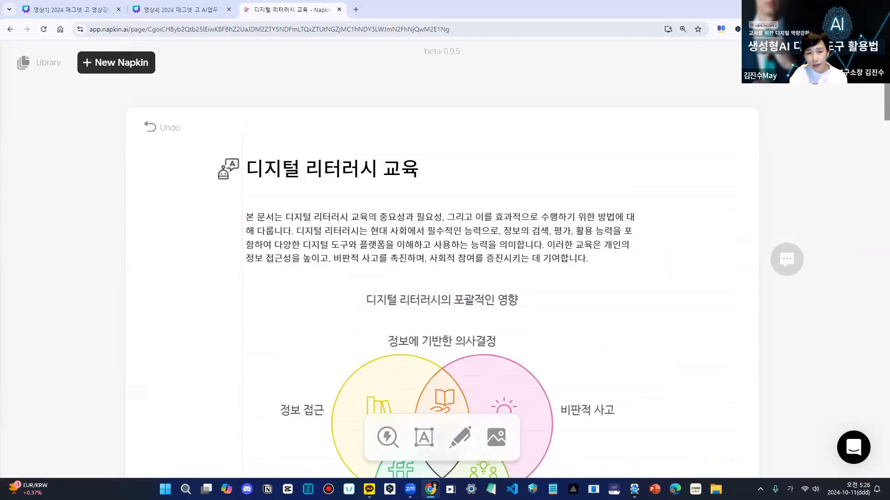
click(801, 62)
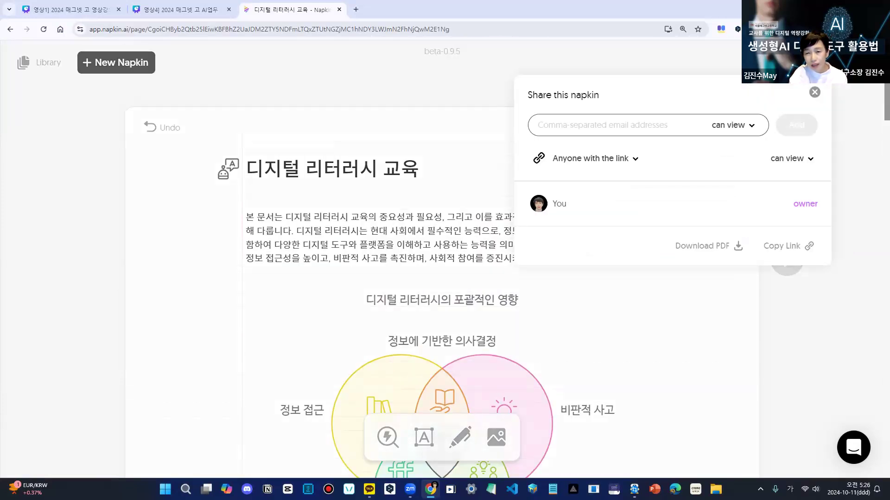
click(752, 126)
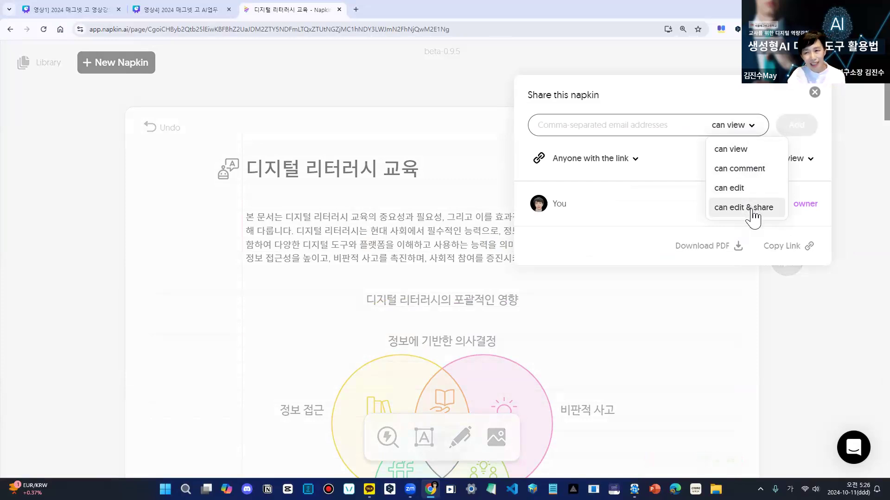
click(742, 149)
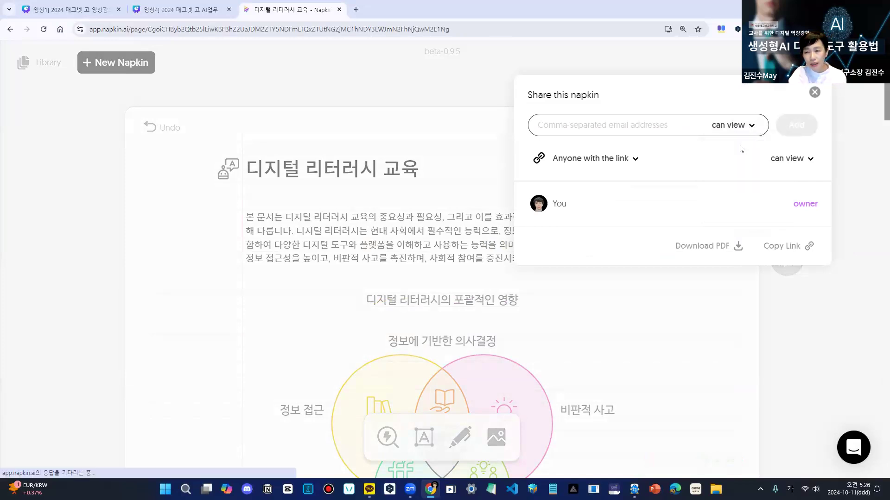
click(636, 160)
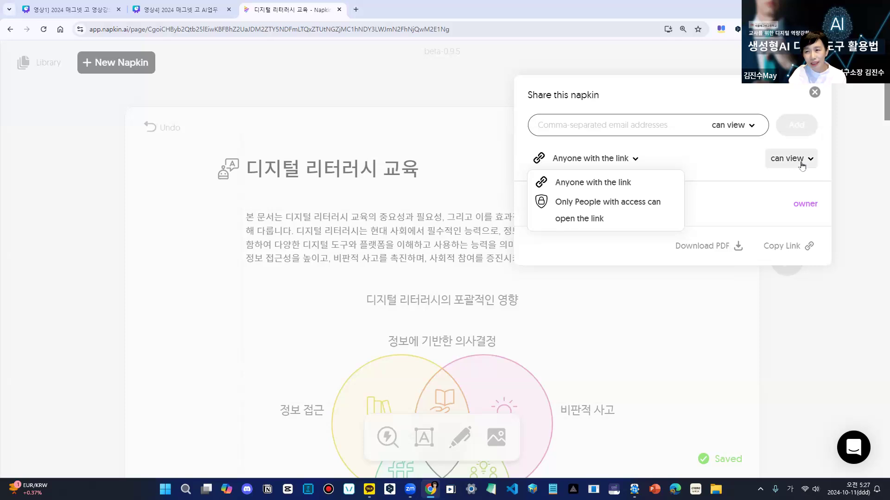
click(753, 126)
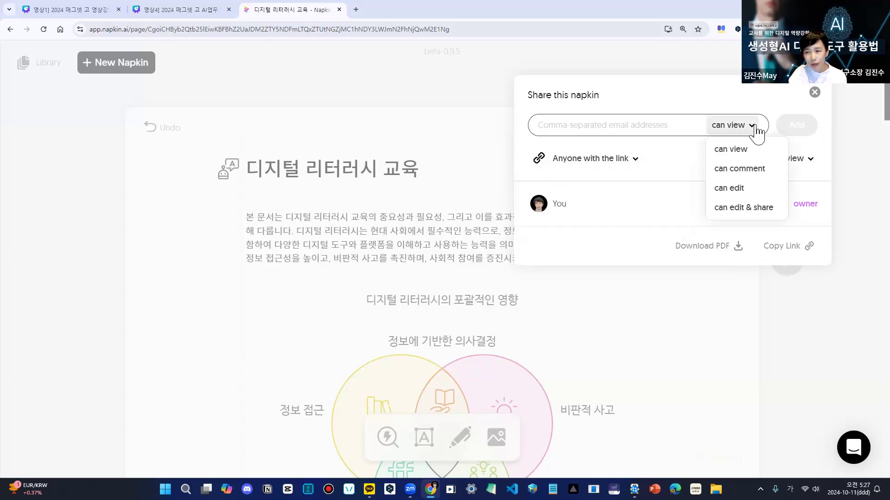
click(811, 161)
click(809, 204)
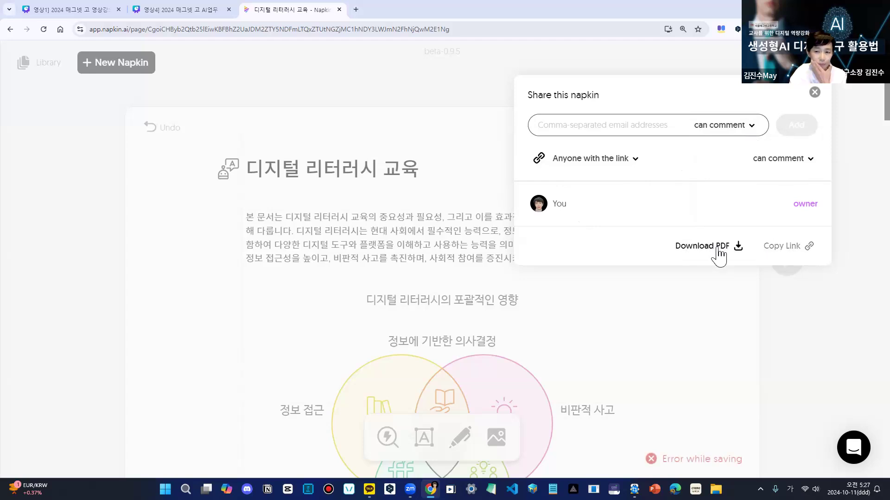
- Export the napkin as a PDF in A4 pages and open the downloaded 디지털 리터러시 교육.pdf
click(719, 250)
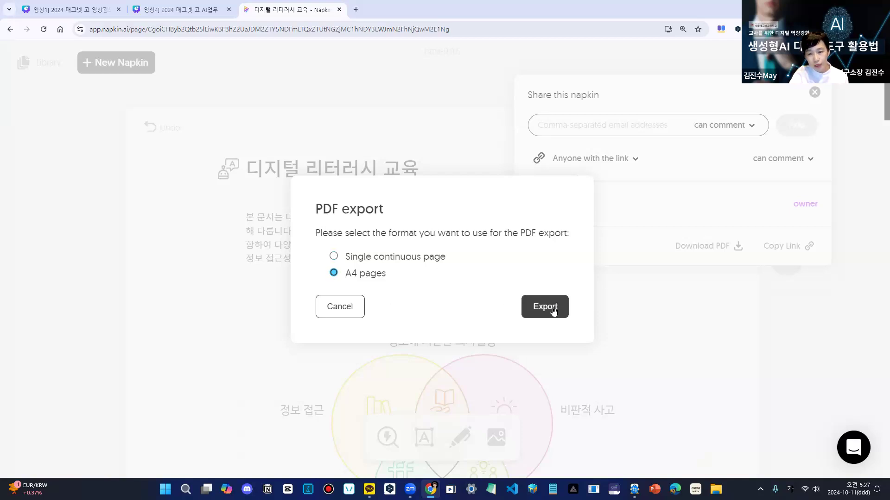
click(545, 307)
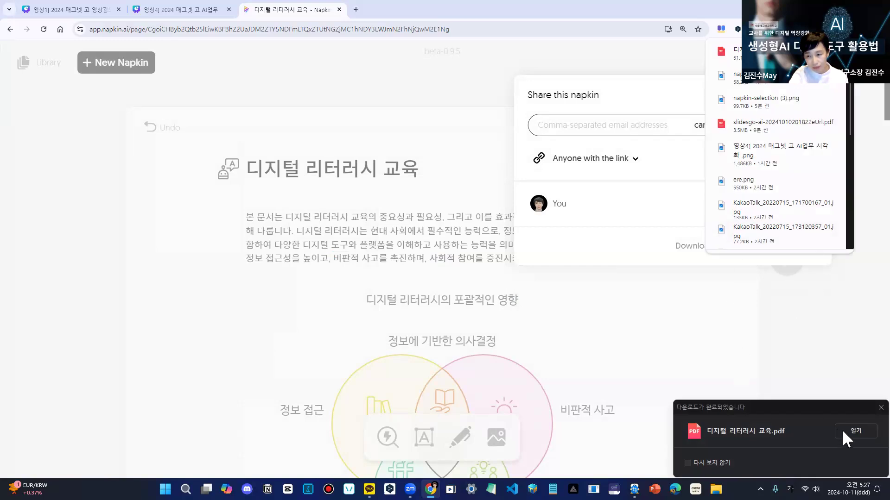
click(854, 430)
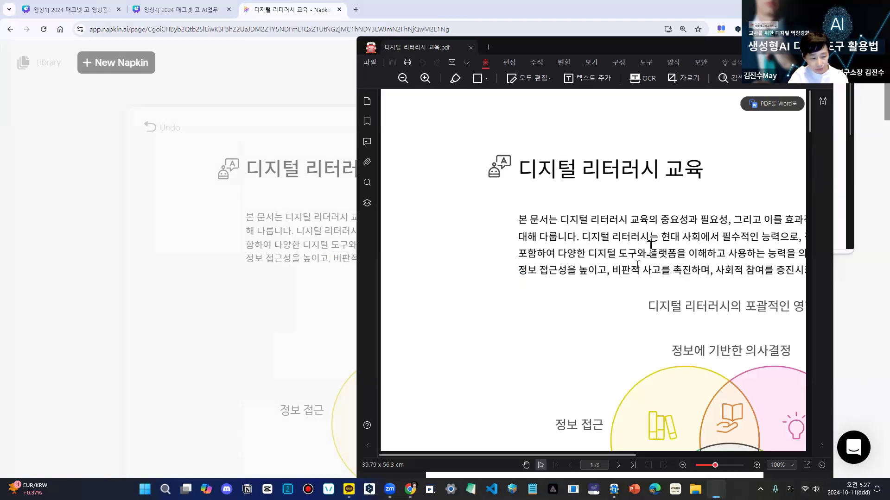
- Look through the pages of the exported PDF to check its text and diagrams, then close the PDF viewer
scroll(637, 265, down, 1)
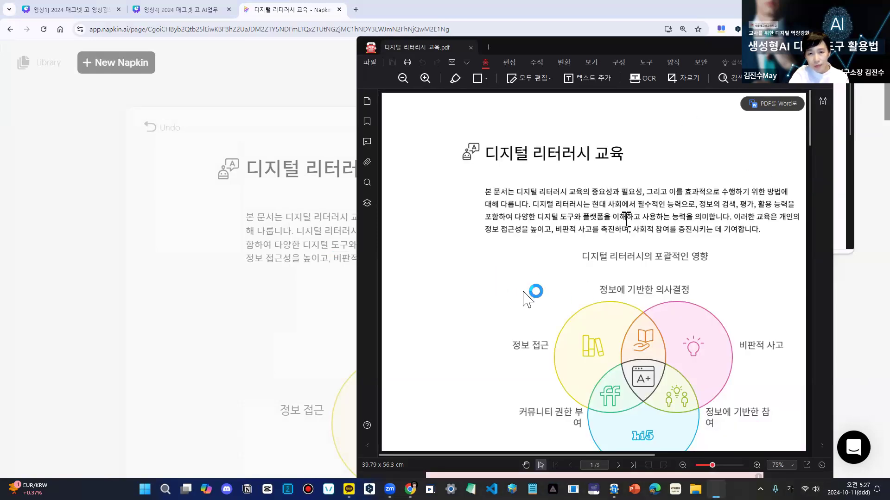
scroll(588, 278, down, 10)
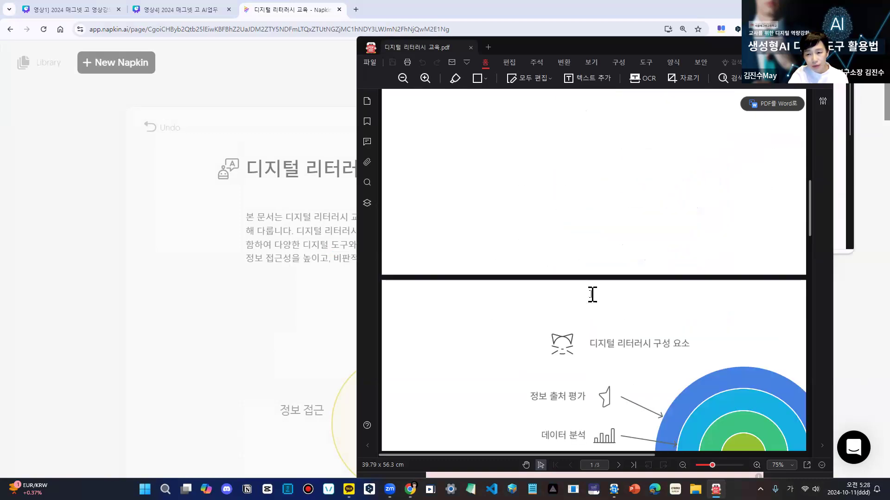
scroll(593, 295, down, 15)
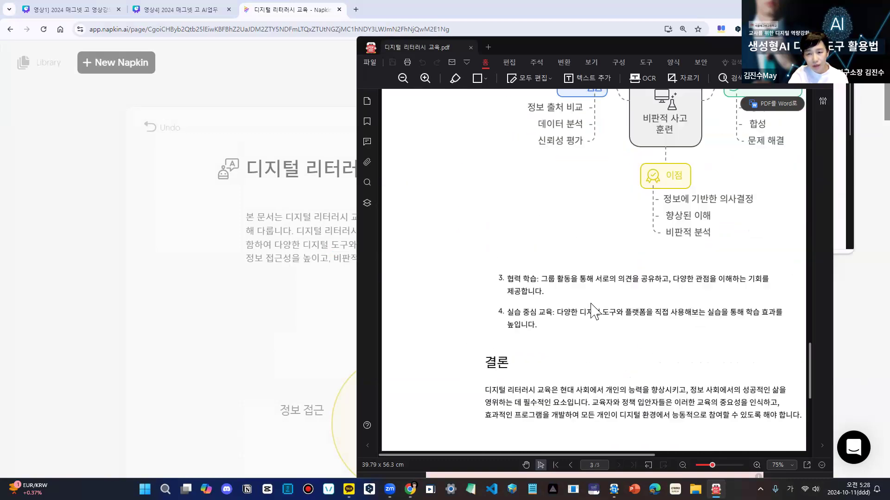
scroll(595, 315, up, 20)
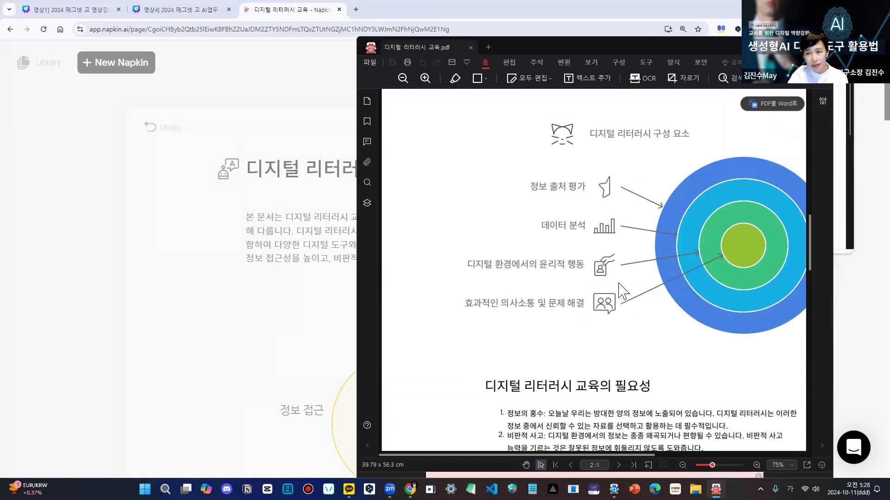
mouse_move(774, 106)
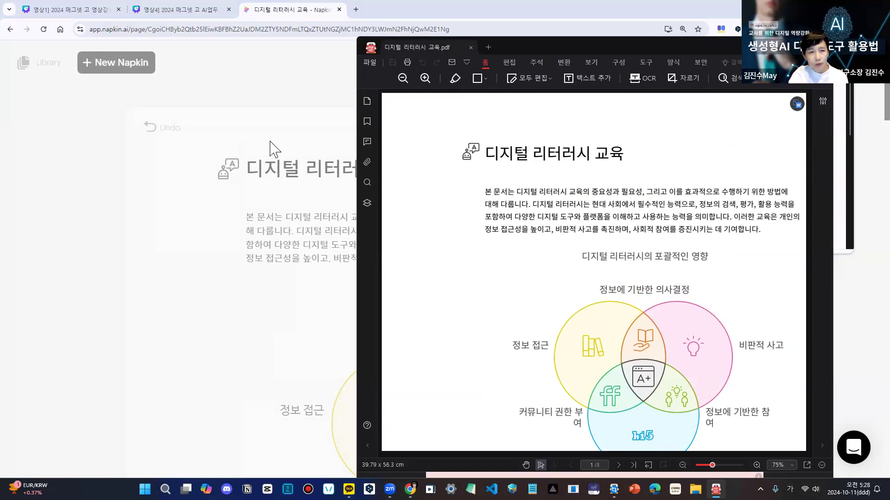
key(alt+F4)
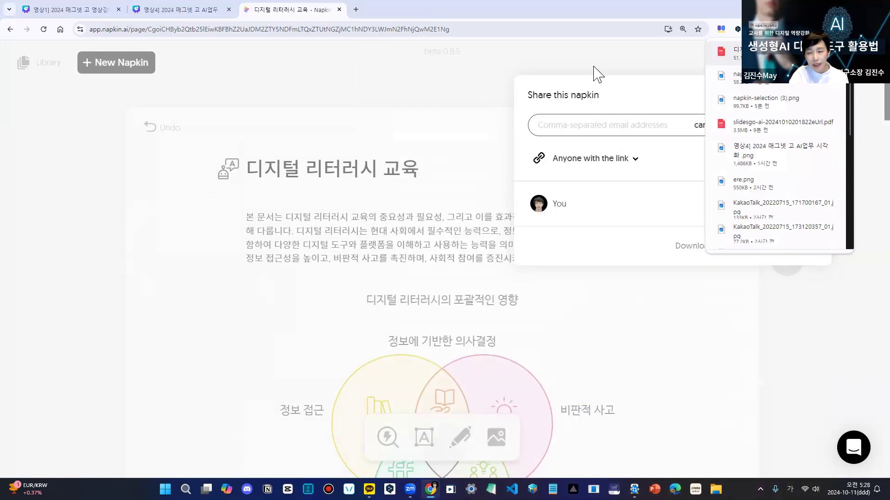
- Dismiss the sharing settings and close the Napkin document, confirming that the page should be left
click(594, 74)
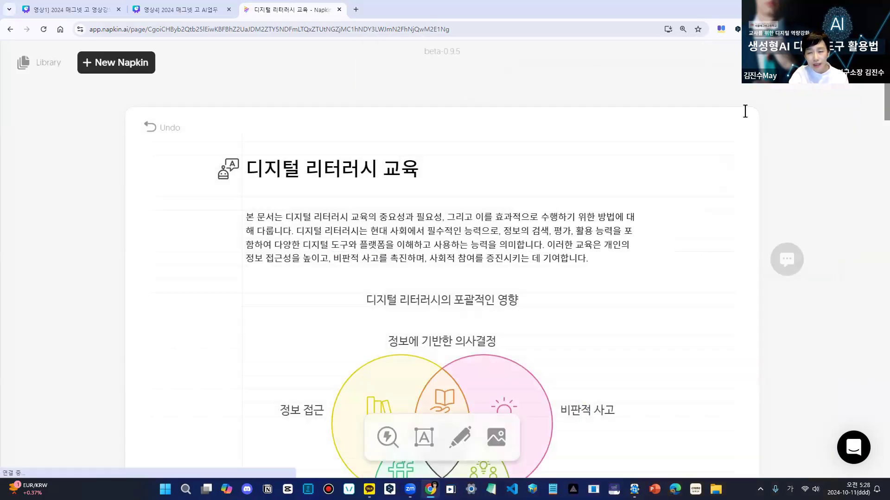
click(339, 10)
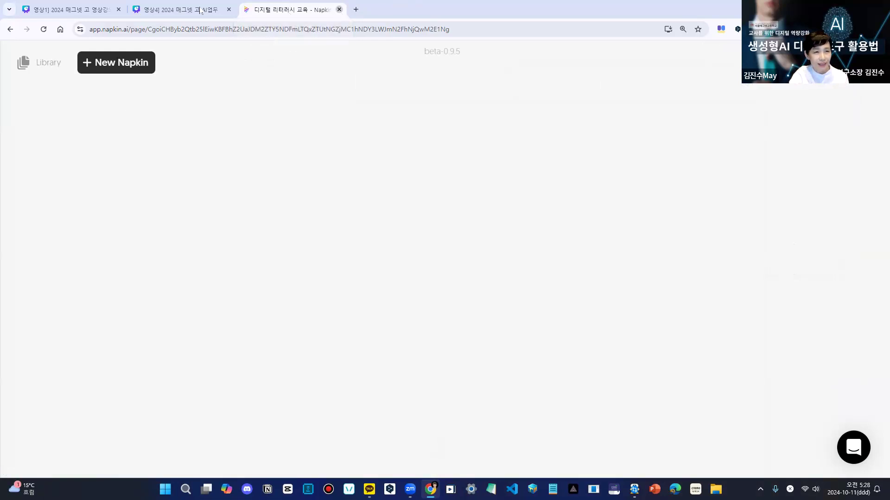
click(777, 288)
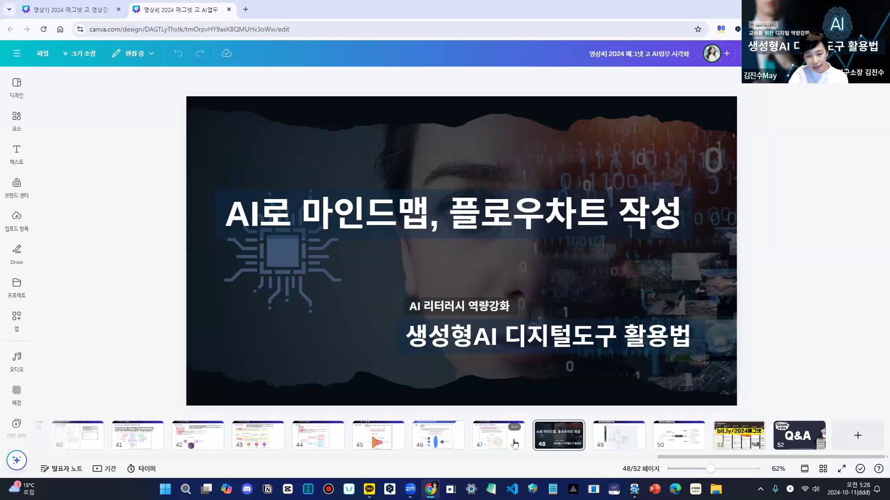
- Go to slide 49 of the Canva deck, open the whimsical.com link attached to its title, and log in to Whimsical
click(568, 440)
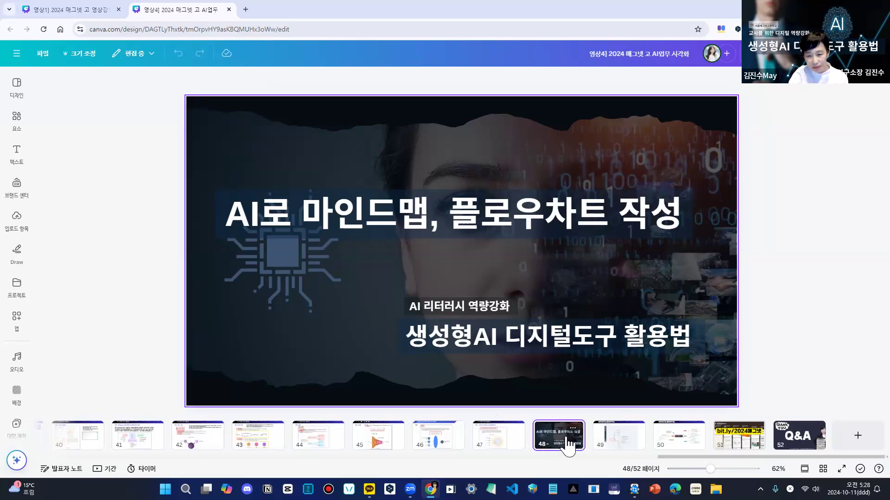
click(614, 442)
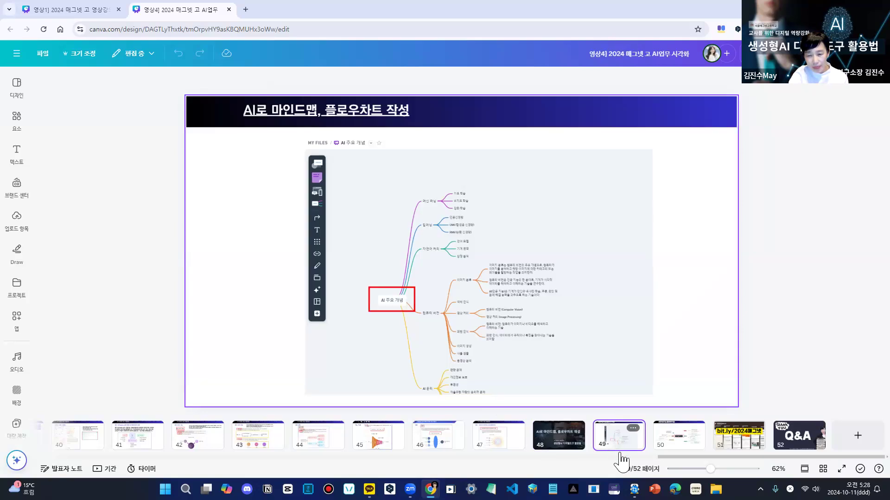
click(352, 120)
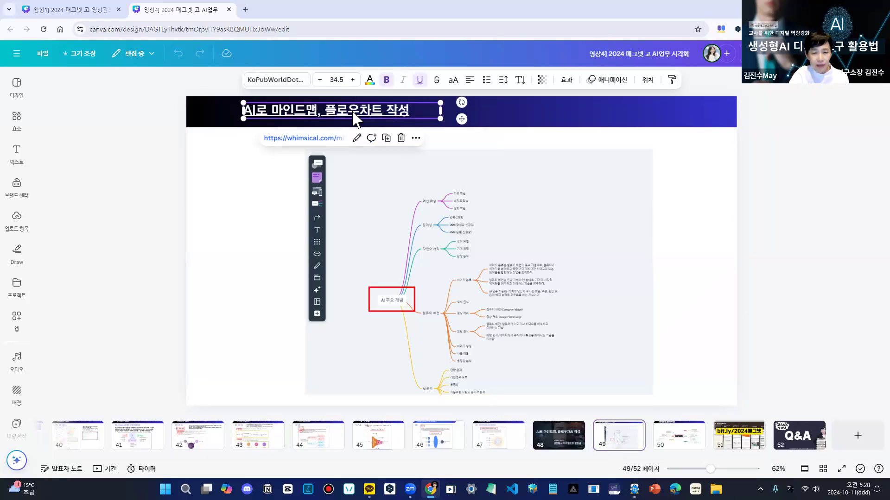
click(324, 139)
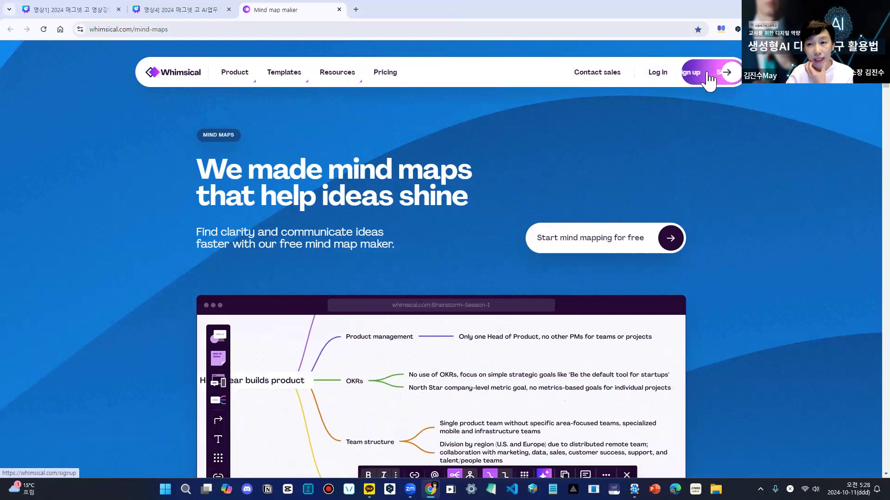
click(658, 74)
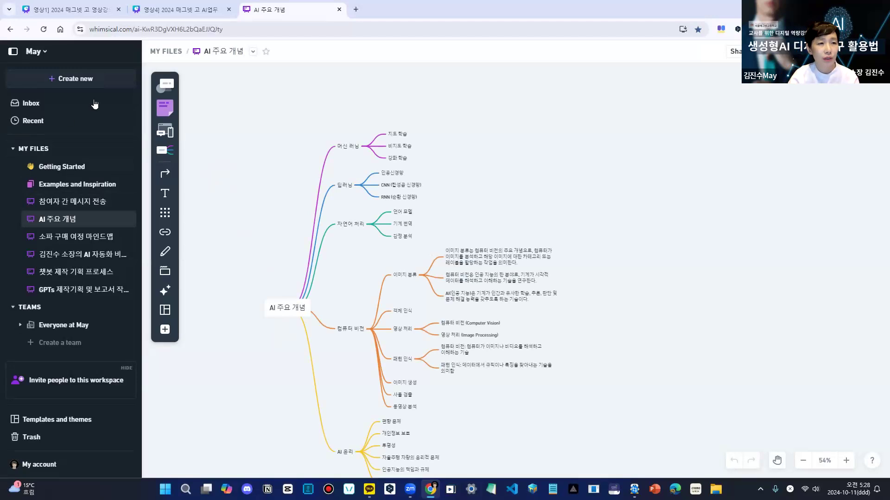
- Create a new blank board in My files
click(80, 81)
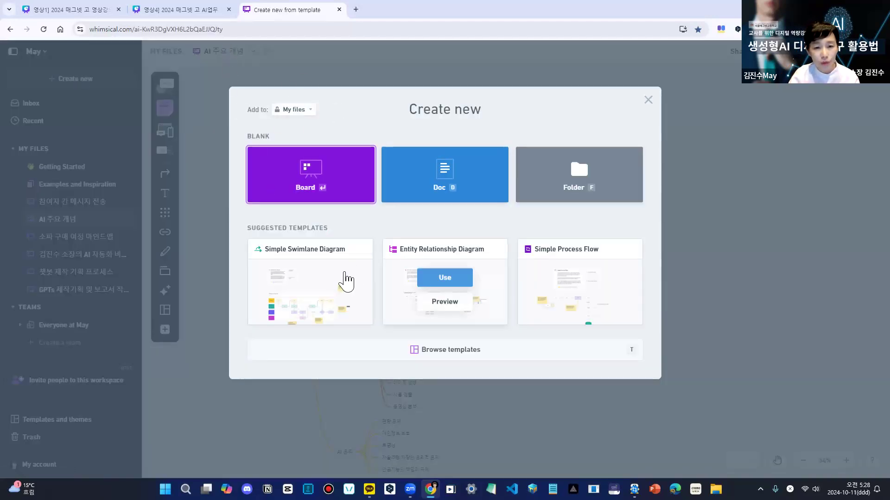
mouse_move(345, 278)
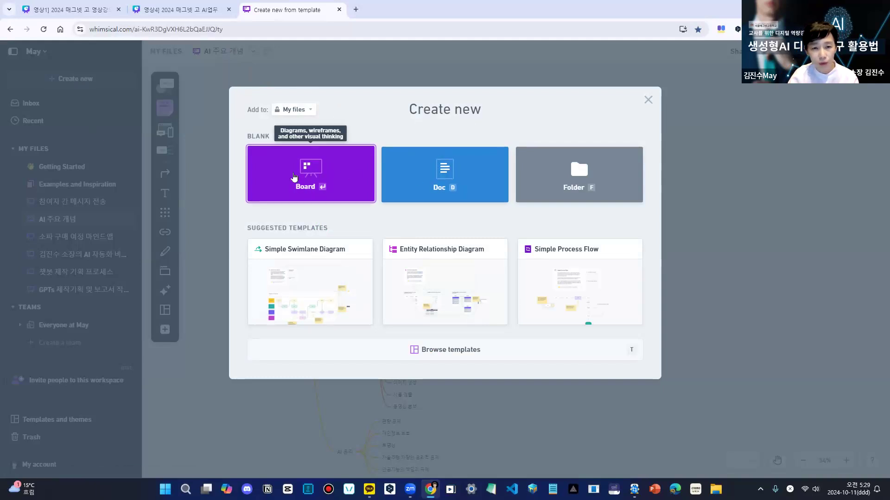
click(306, 170)
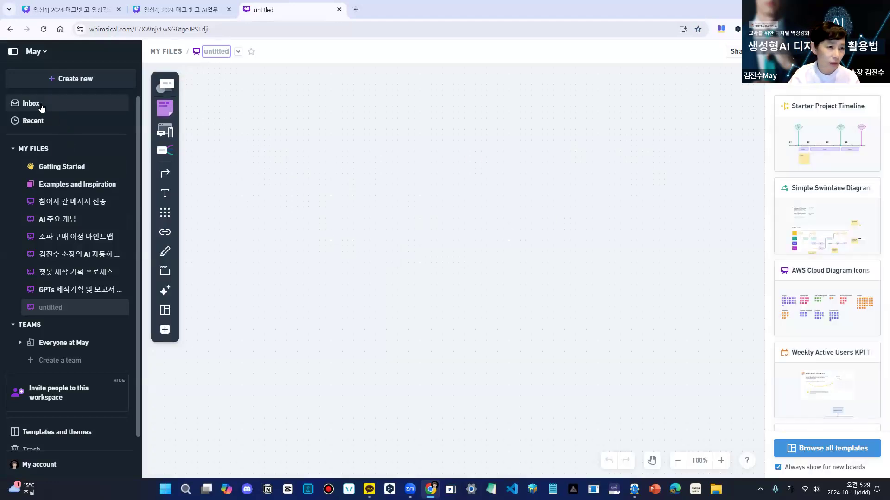
- Review the options for creating new files, then view the existing Getting Started and 참여자 간 메시지 전송 boards
click(76, 79)
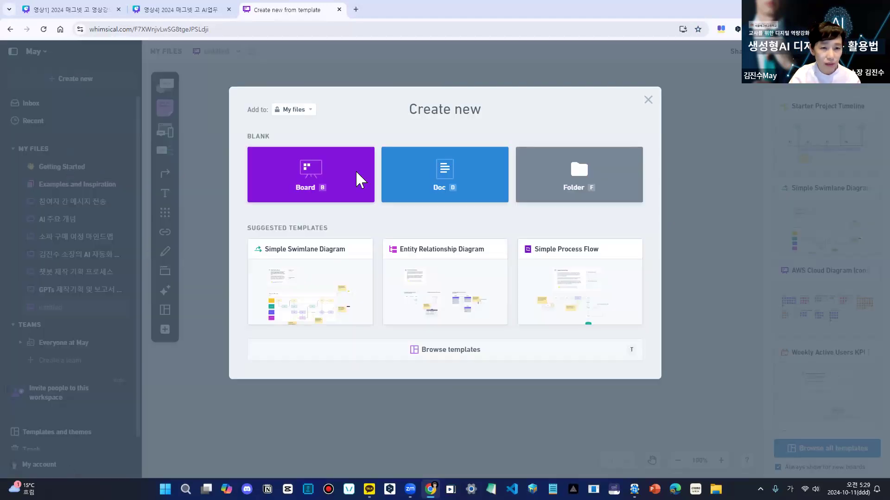
click(648, 100)
click(74, 171)
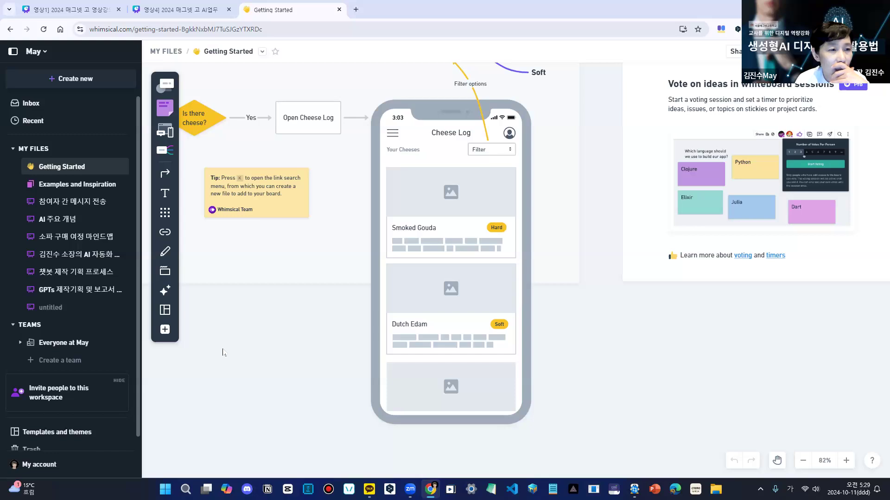
click(67, 212)
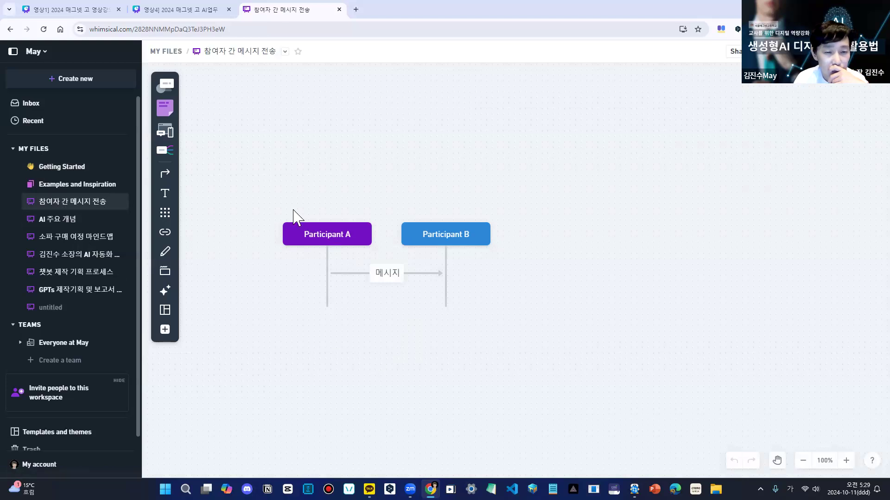
- Open the AI 주요 개념 board, try the vertical layout on its mind map, and restore the horizontal layout
click(70, 222)
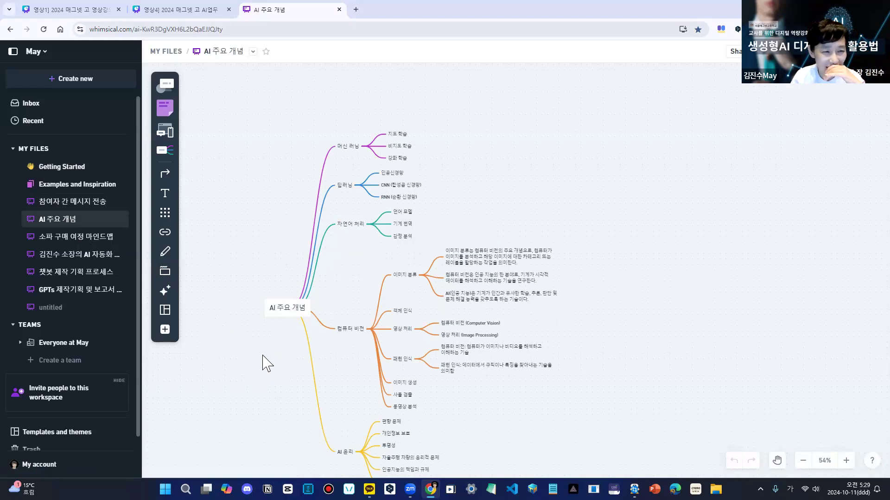
click(291, 315)
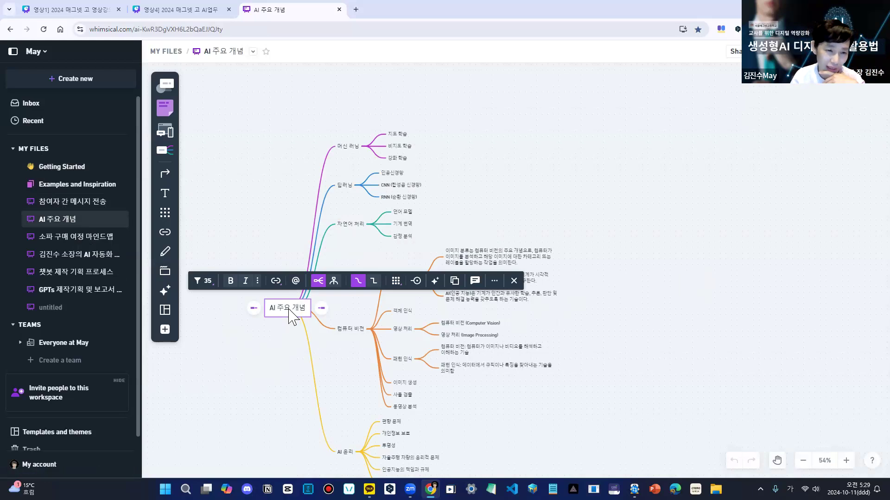
click(334, 281)
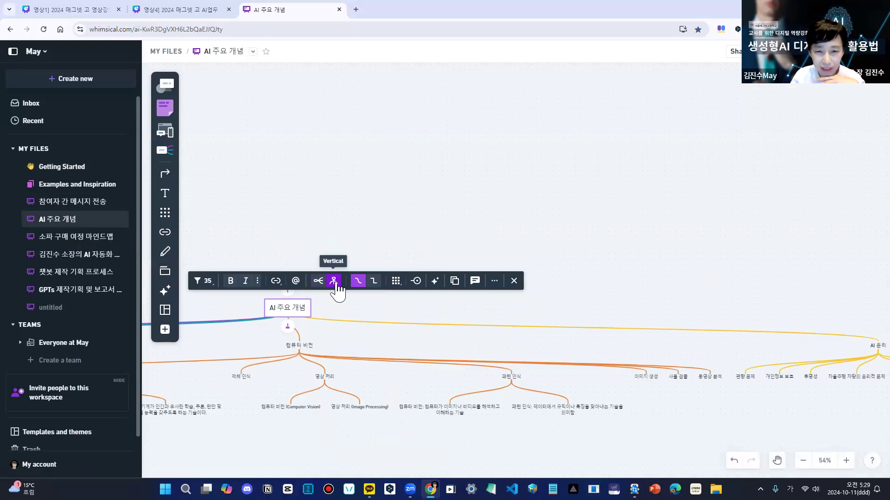
click(318, 281)
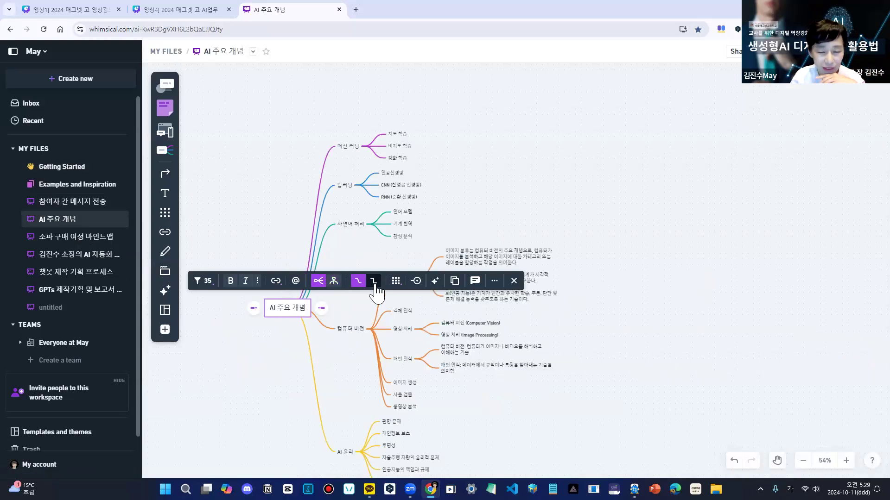
- Try angular connector lines on the AI 주요 개념 mind map, restore the curved lines, and deselect the root topic
click(374, 282)
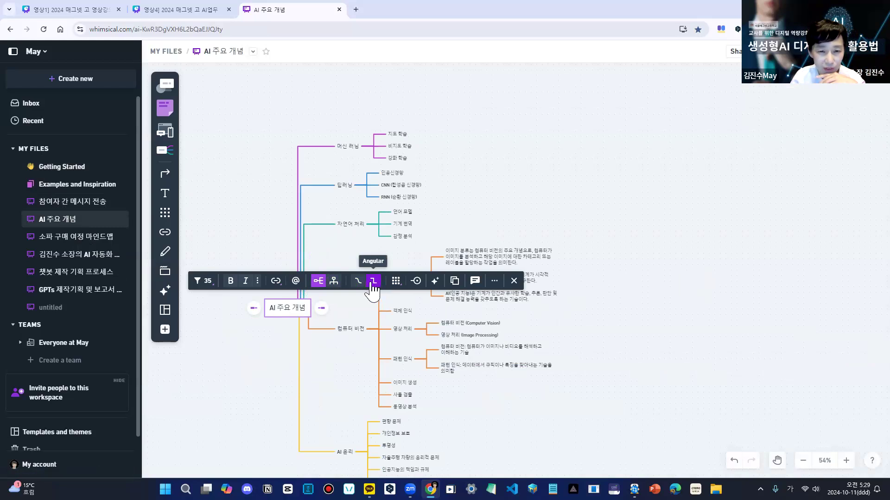
click(358, 281)
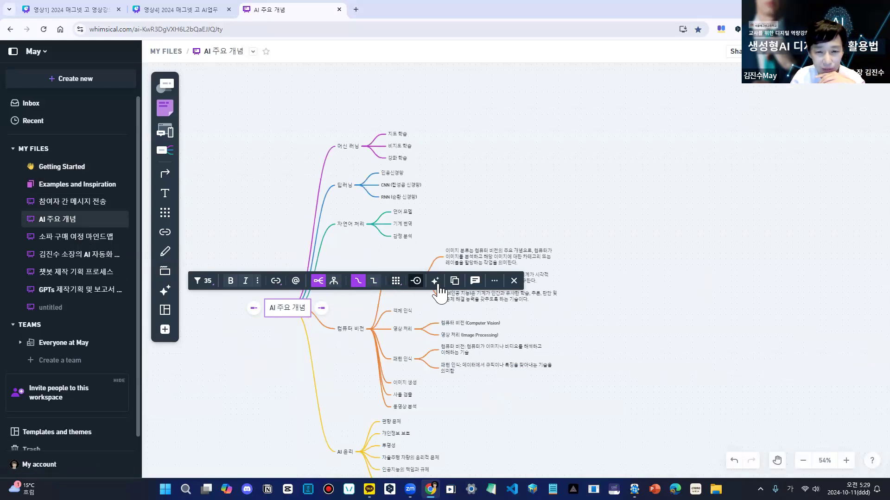
click(355, 234)
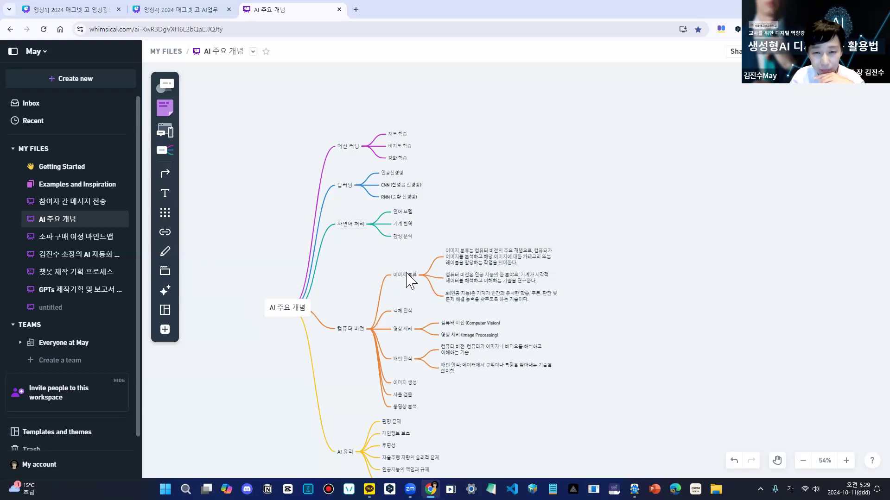
- Generate AI subtopics for the 이미지 생성 node under 컴퓨터 비전
click(410, 385)
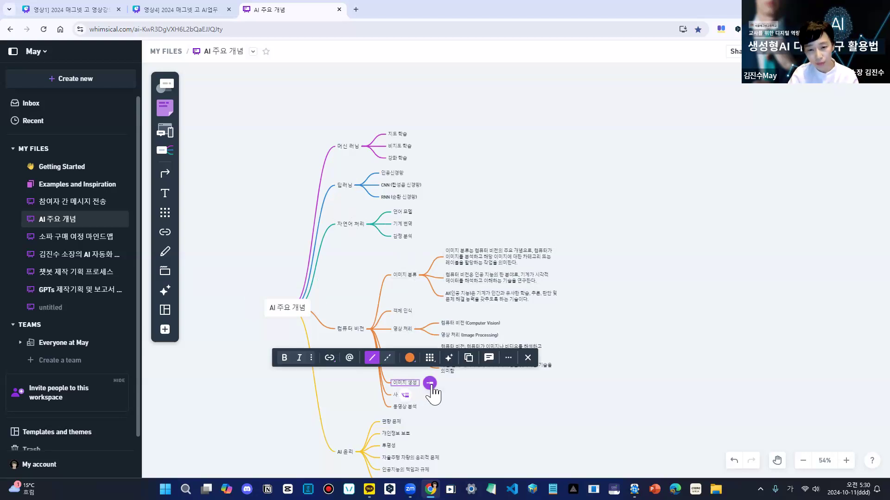
click(449, 359)
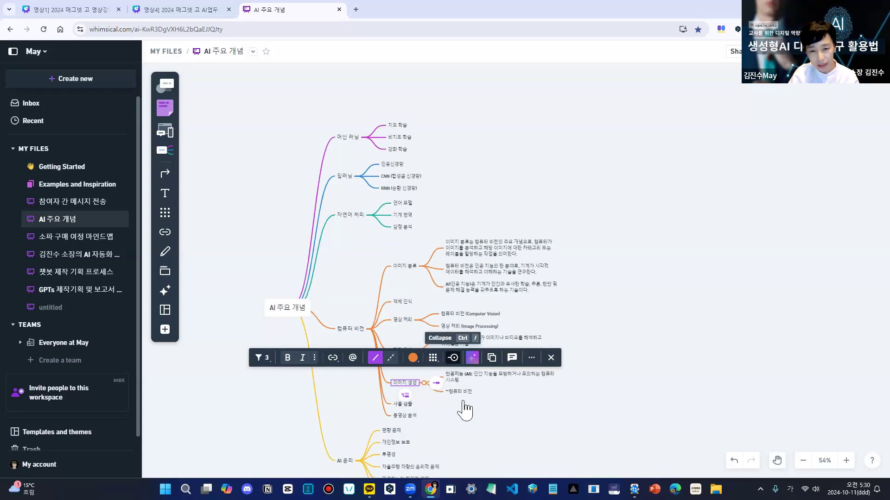
click(551, 357)
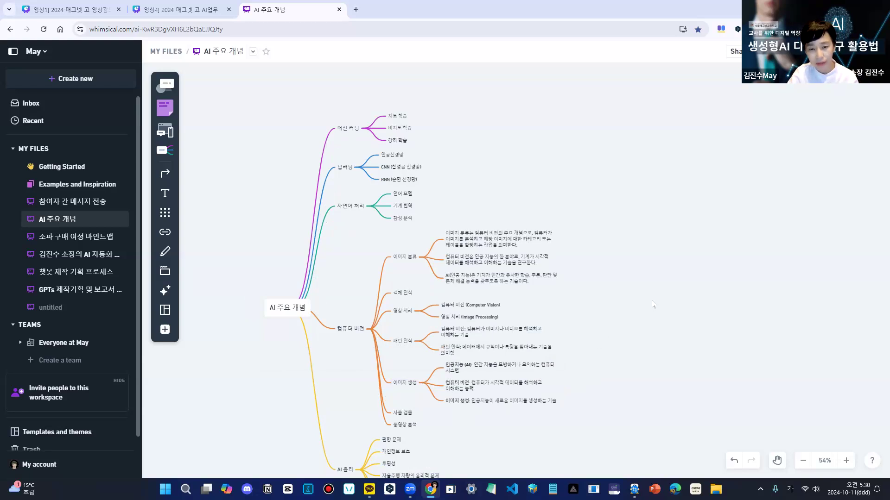
- Generate AI subtopics for the 투명성 node under AI 윤리
scroll(652, 304, down, 2)
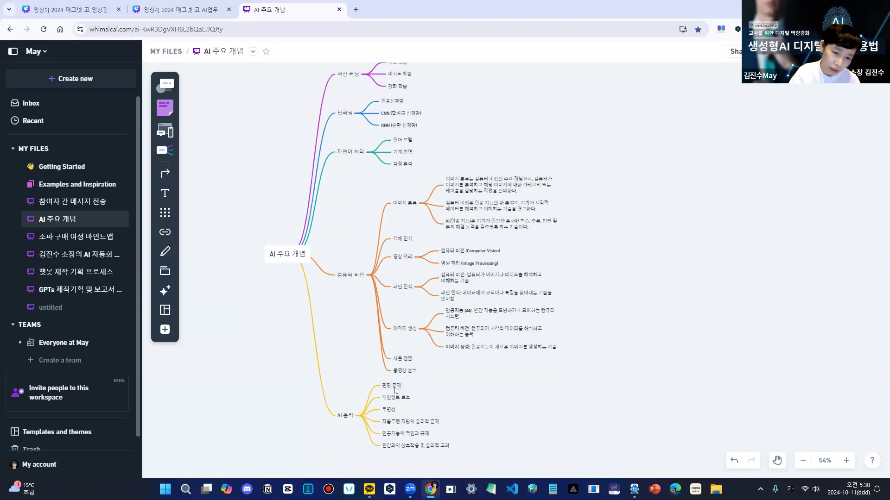
click(392, 411)
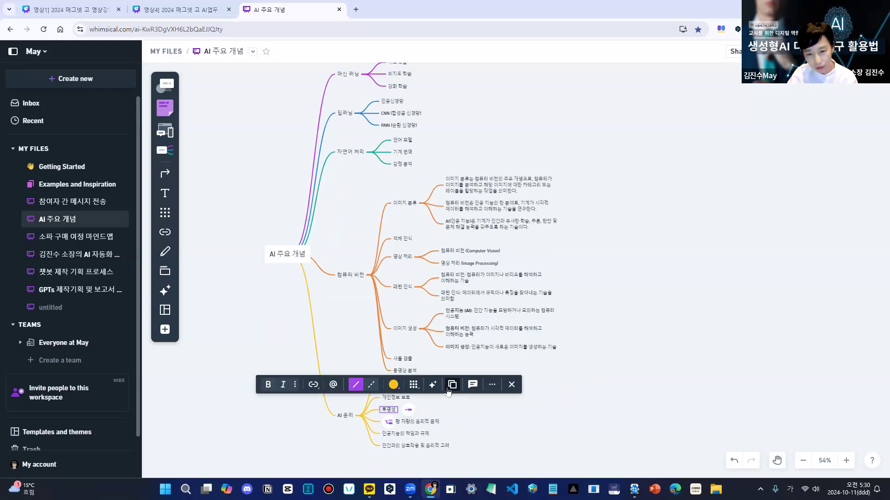
click(433, 384)
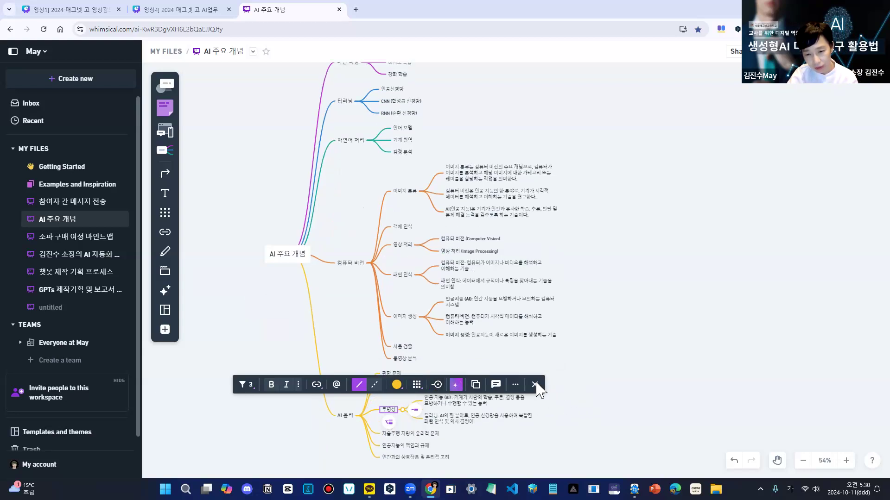
click(635, 348)
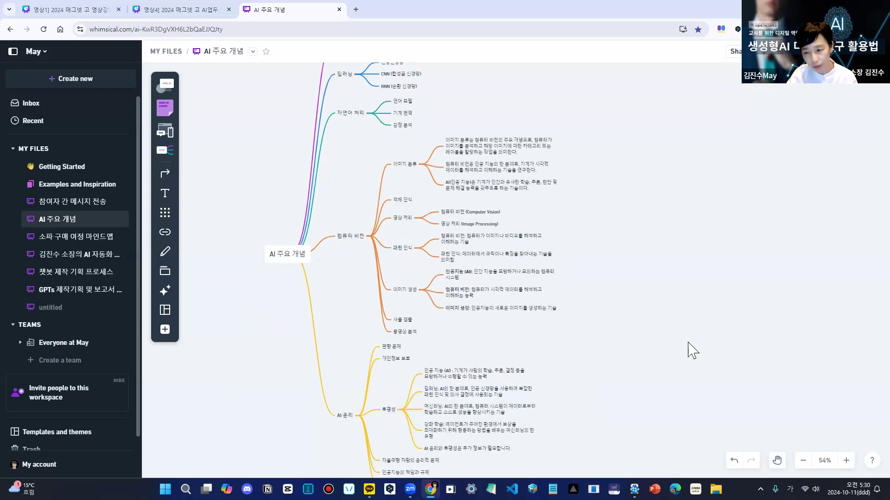
click(778, 461)
drag(724, 374, 722, 416)
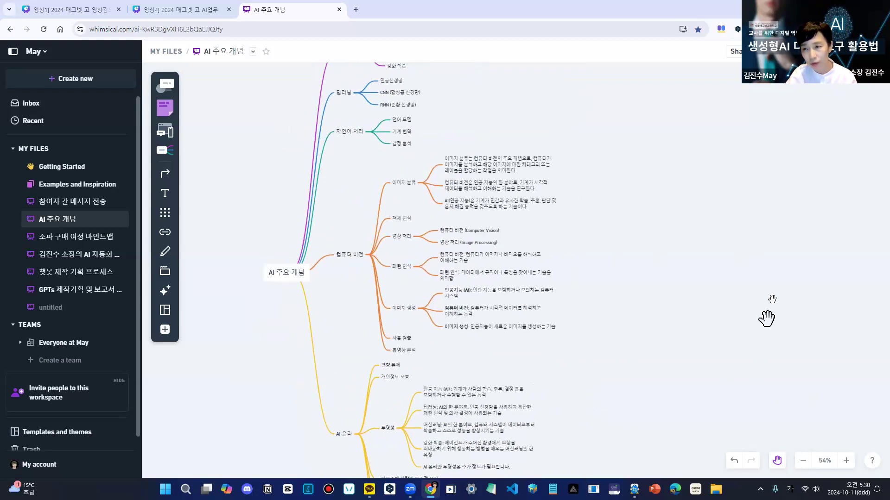
click(777, 460)
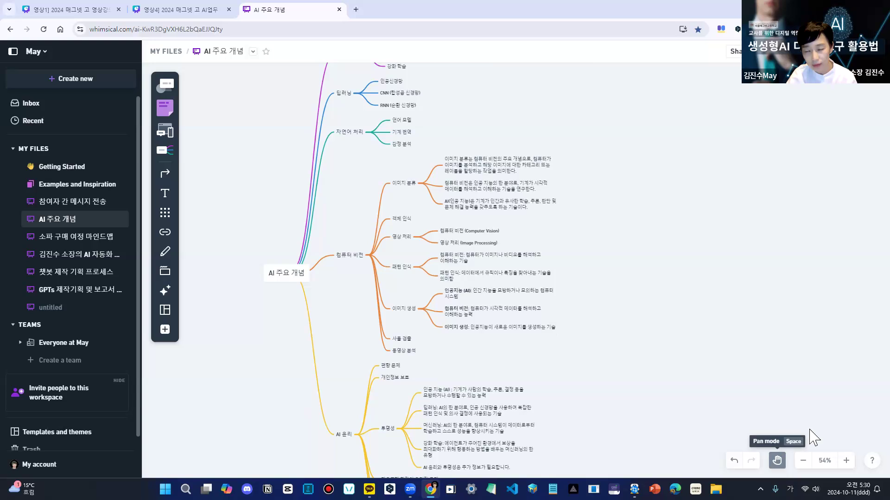
- View the suggested board templates and close the template library without importing one
click(168, 312)
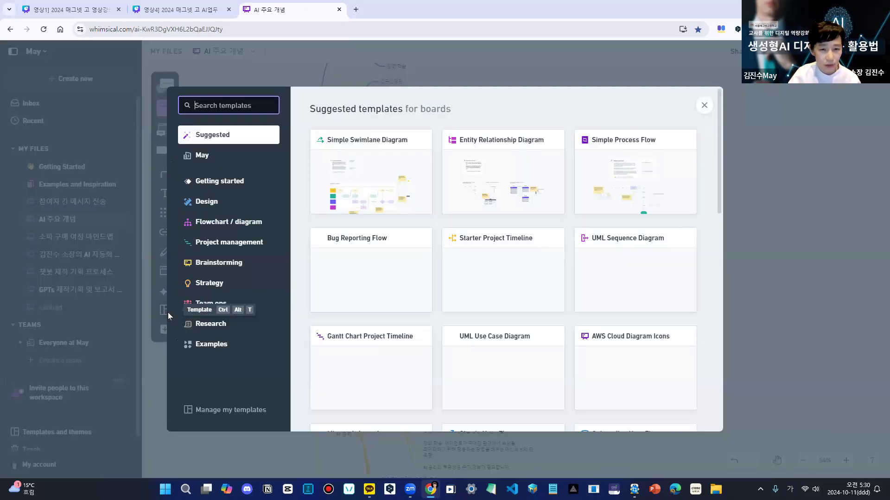
mouse_move(622, 168)
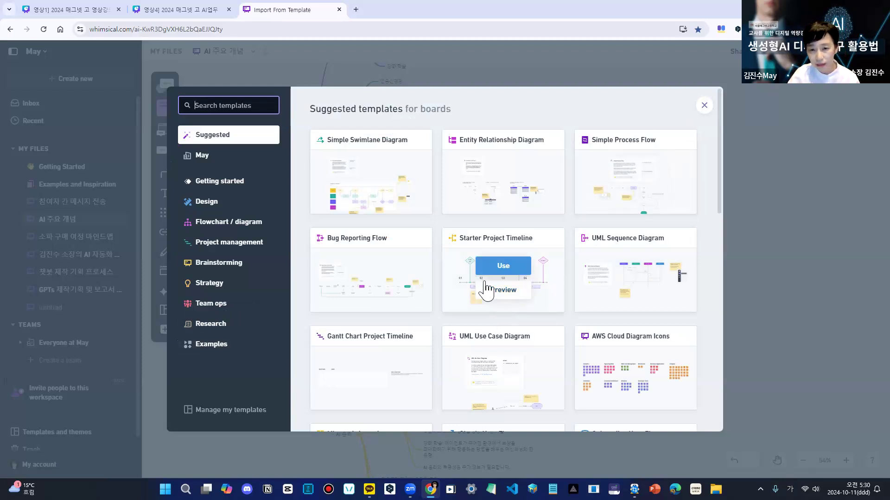
click(705, 105)
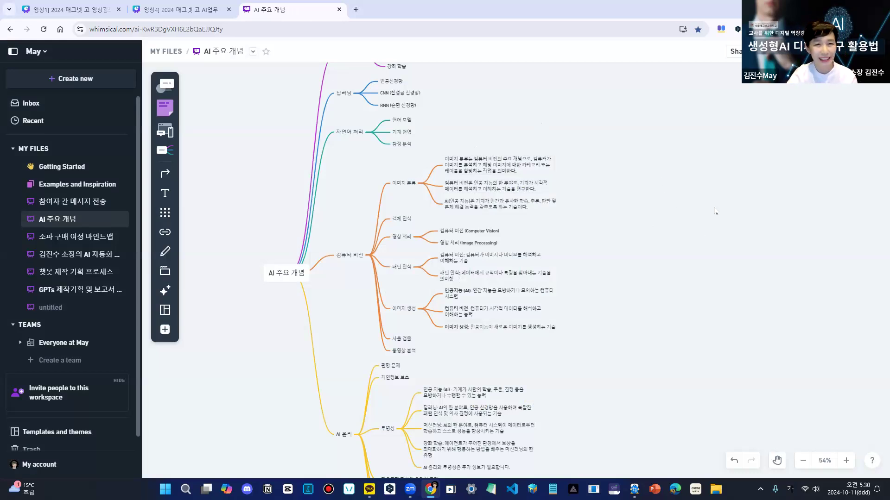
- Switch to the Canva deck, go to slide 50, and open the mapify.so link attached to its title
click(193, 11)
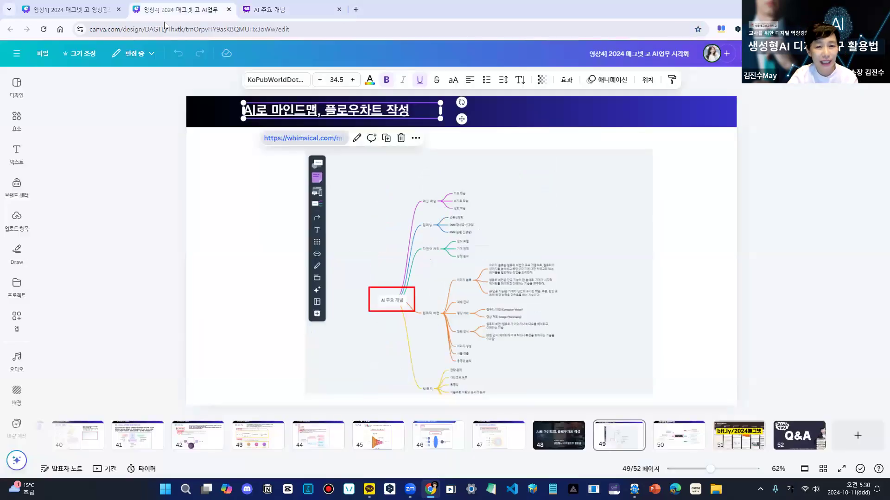
click(729, 383)
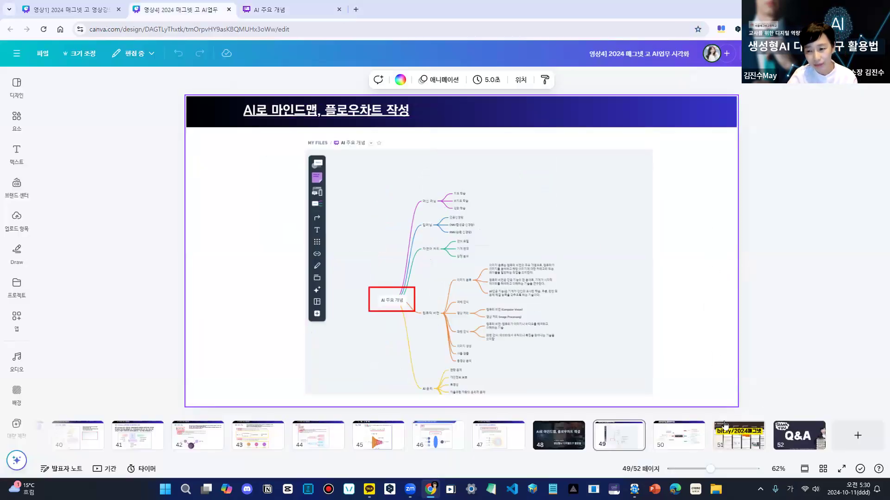
click(679, 428)
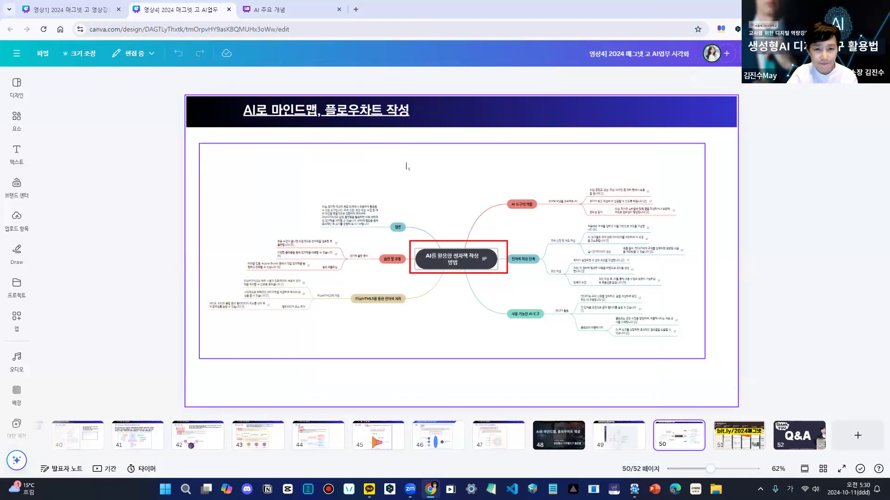
click(372, 116)
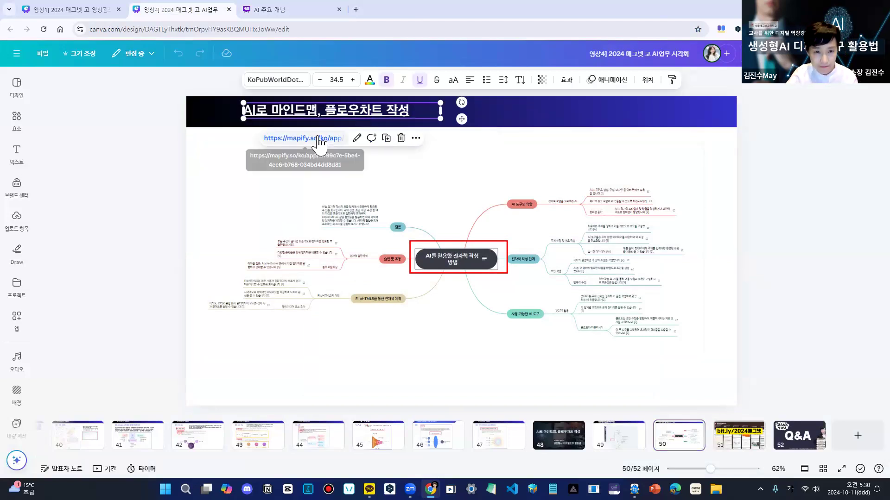
click(355, 138)
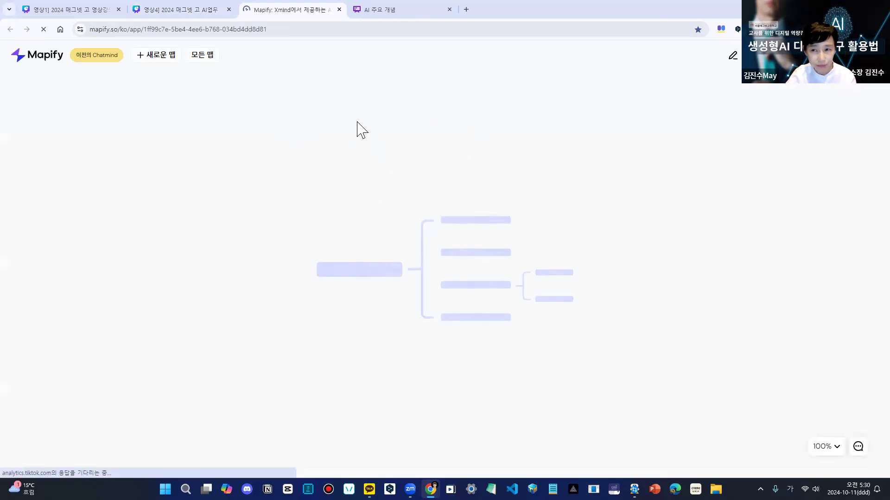
- Start a new Mapify map, view the PDF/문서 source option, and return to 무엇이든 물어보세요
click(161, 59)
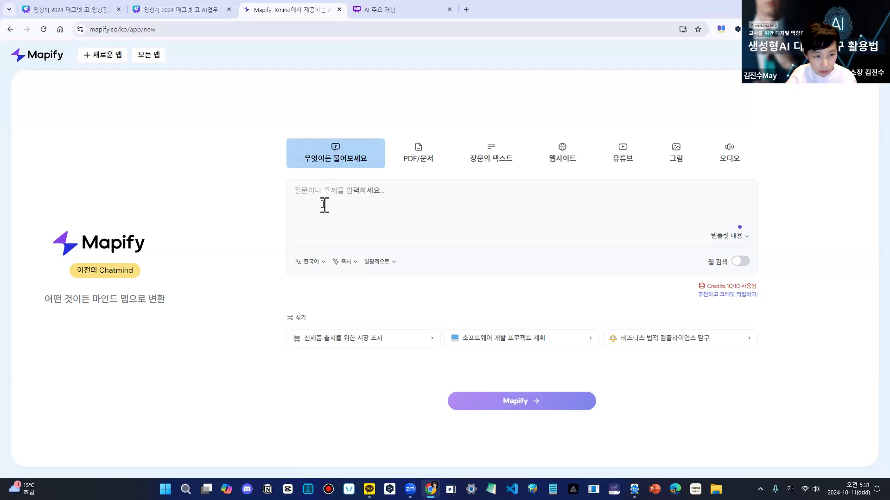
click(425, 161)
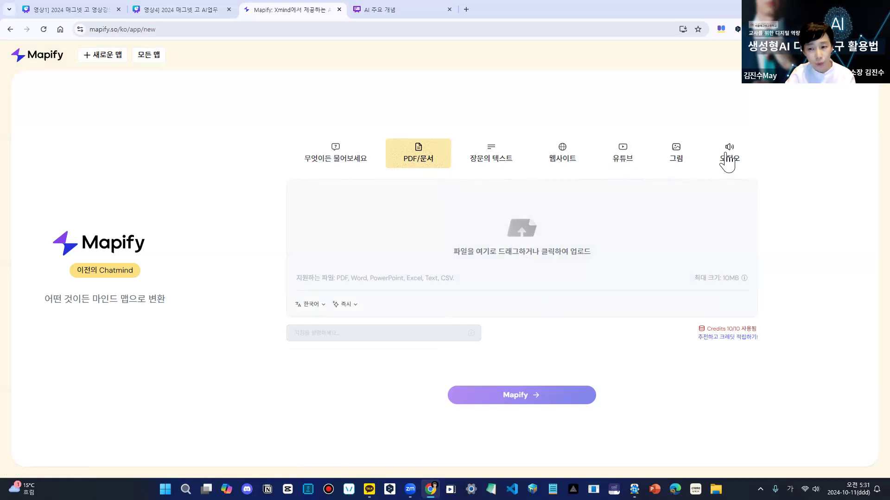
click(343, 160)
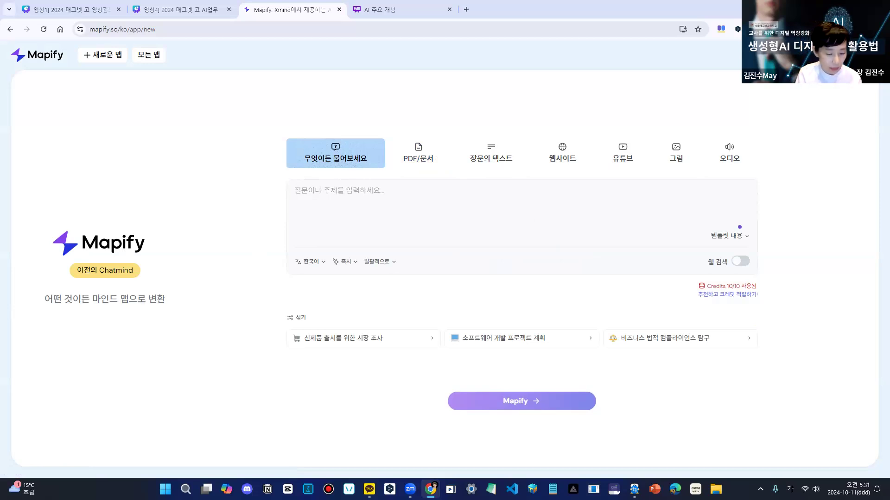
- Enter AI리터러시 as the topic, check the generation mode choices, and try to generate the mind map
text(AI)
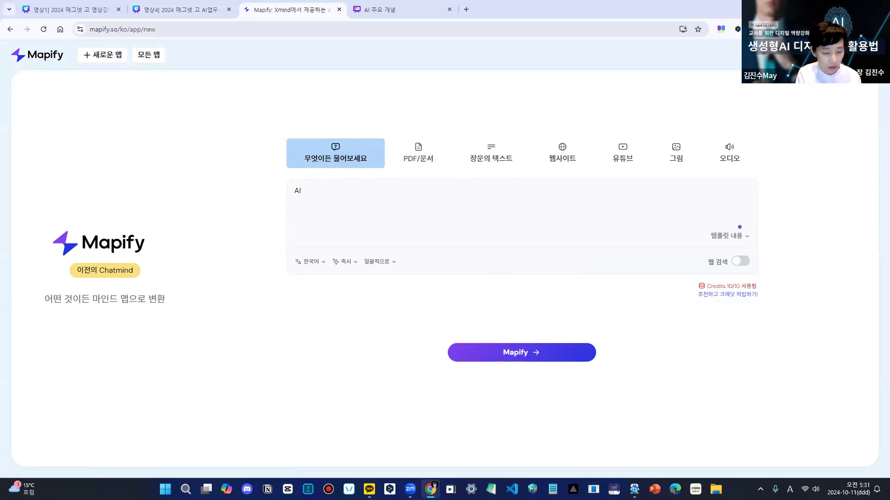
text(리터러시)
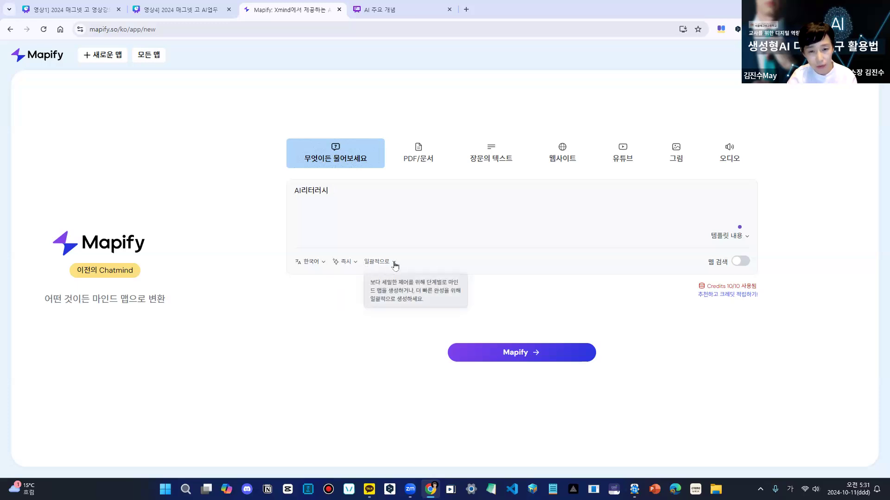
click(395, 264)
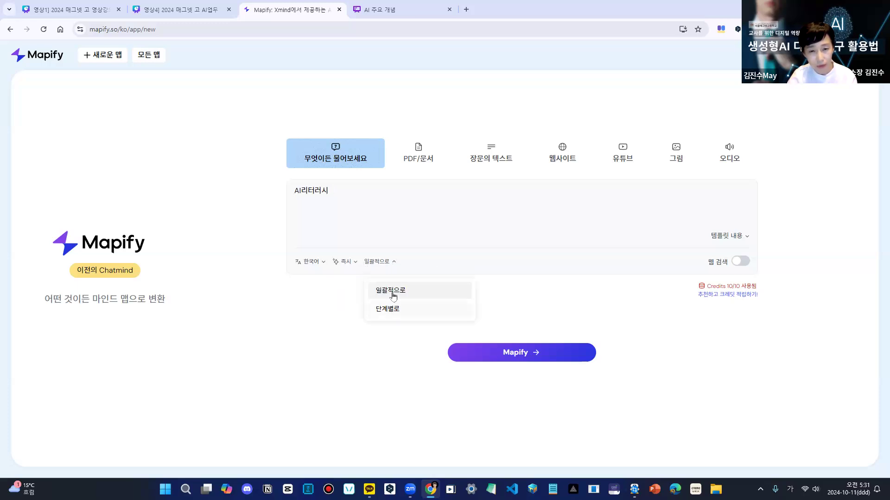
click(395, 263)
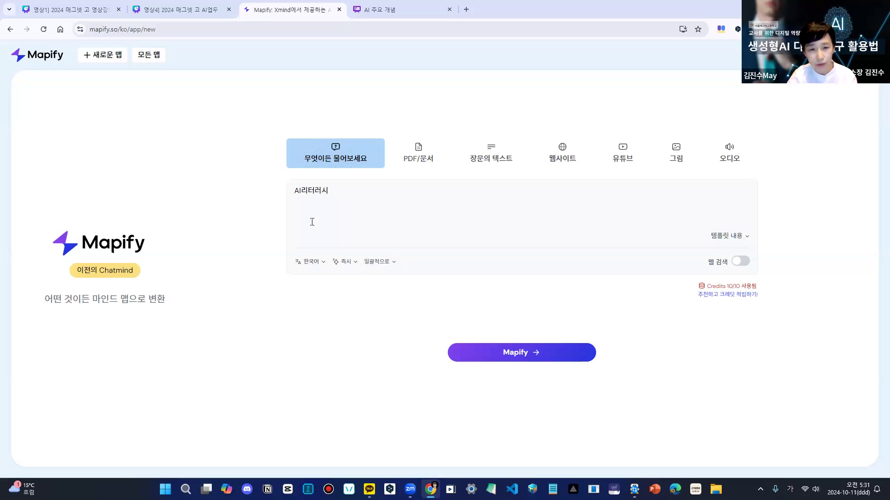
click(515, 360)
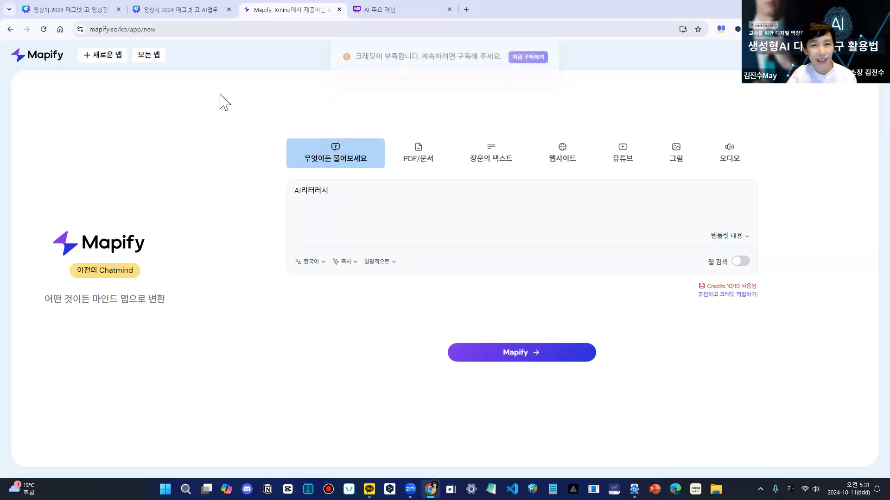
- Open the video-based 직장인을 위한 채치 PT 실무 활용 가이드 map from all maps and follow its link to the source YouTube video
click(157, 56)
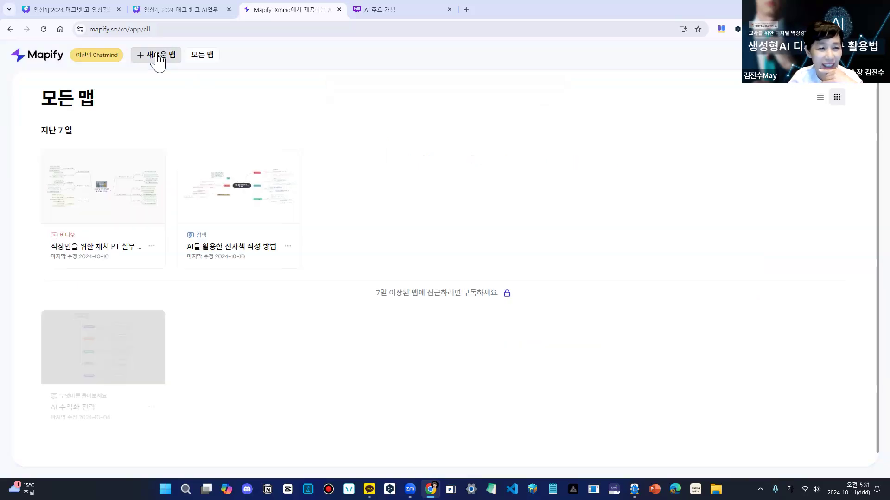
click(114, 198)
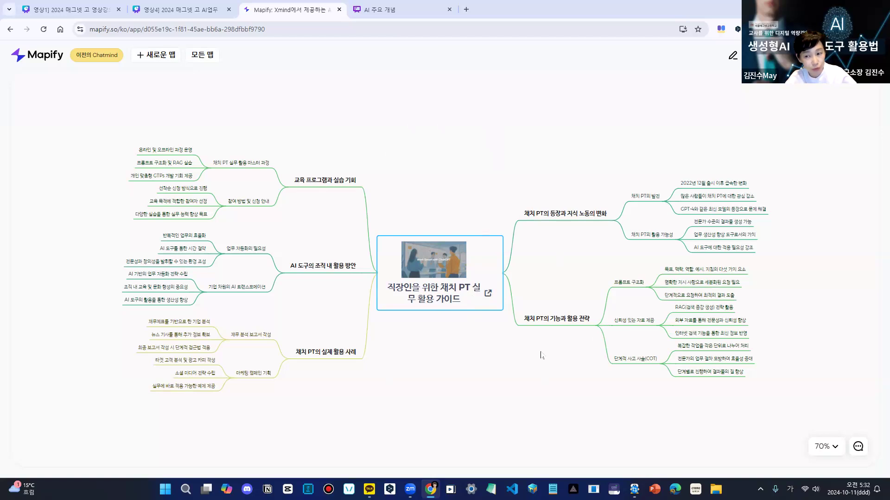
click(488, 295)
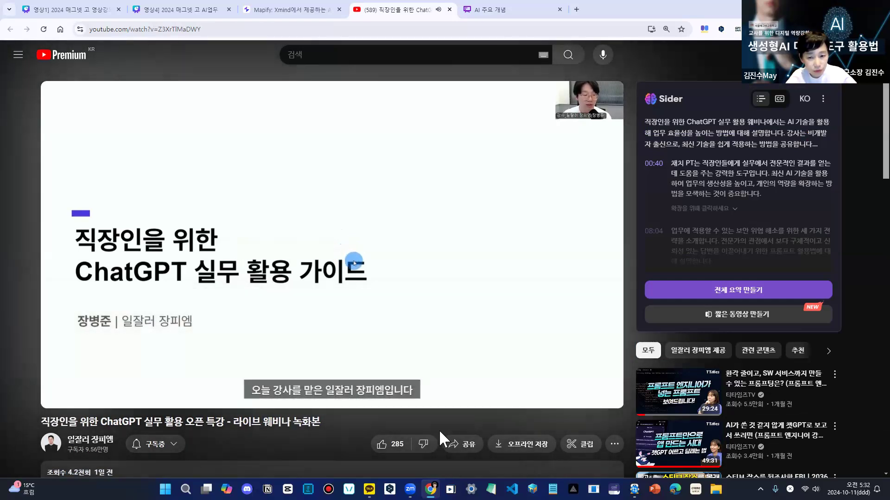
- Open the YouTube video's share options to show its link, close them, and return to the Mapify mind map
scroll(439, 430, down, 5)
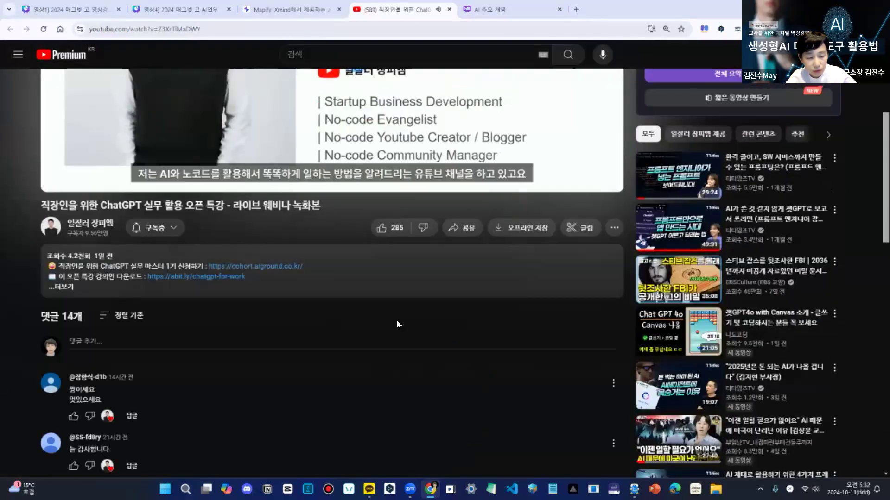
click(467, 229)
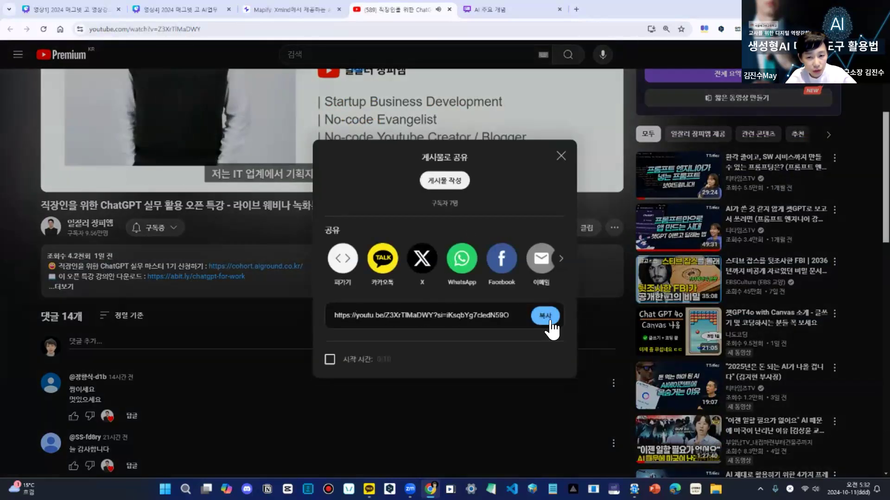
click(561, 156)
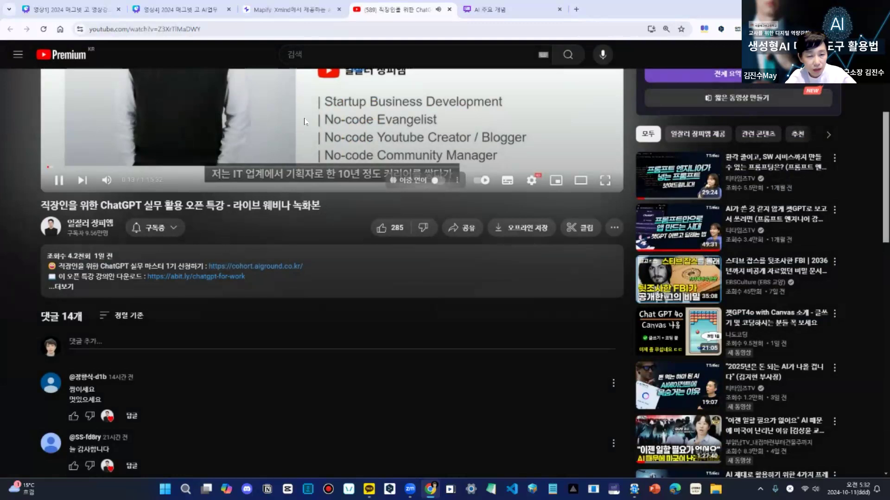
click(303, 11)
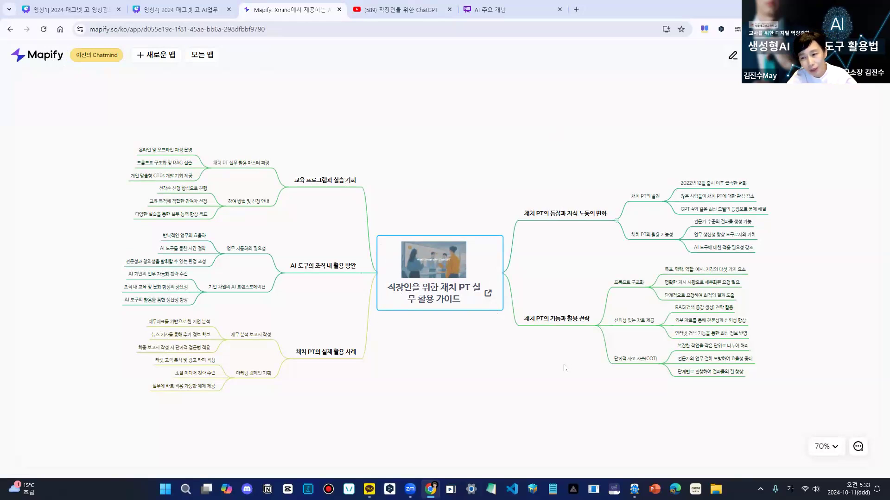
- Open the AI를 활용한 전자책 작성 방법 map from the list of all maps
click(595, 218)
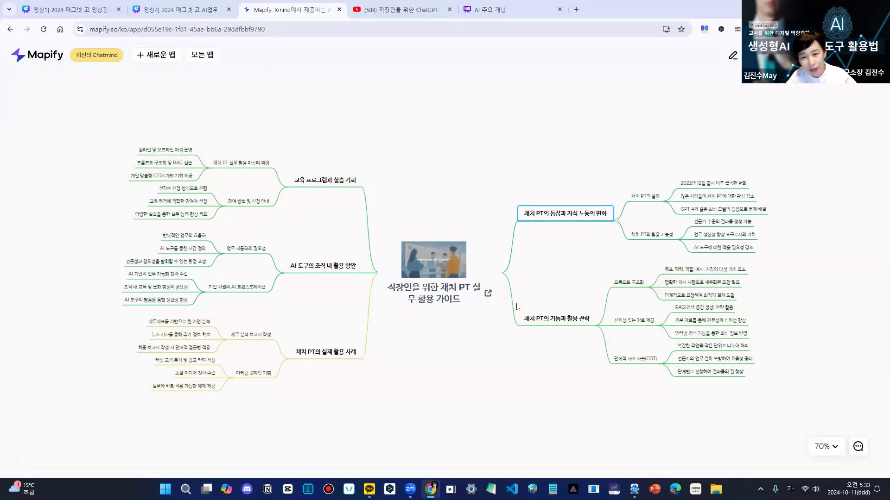
click(108, 56)
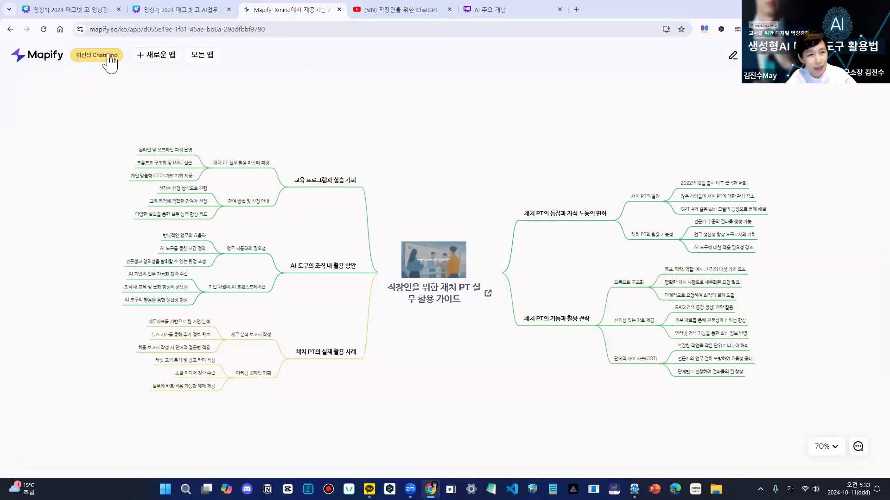
click(204, 56)
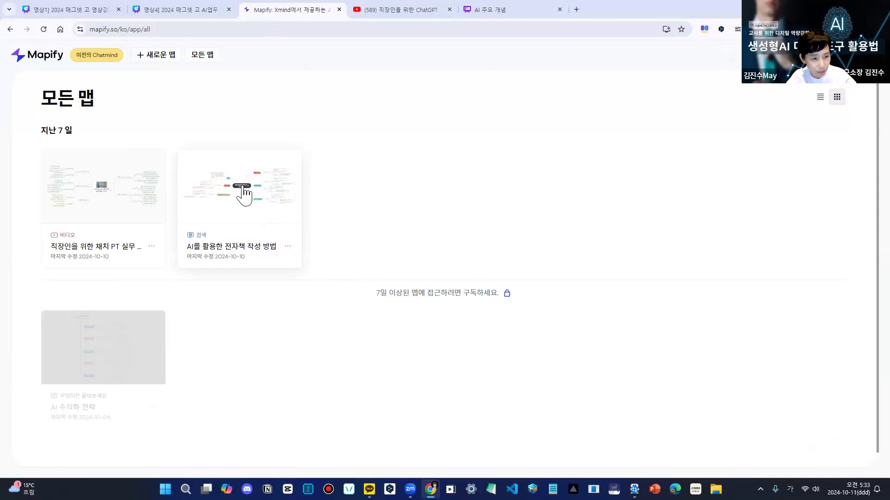
click(168, 60)
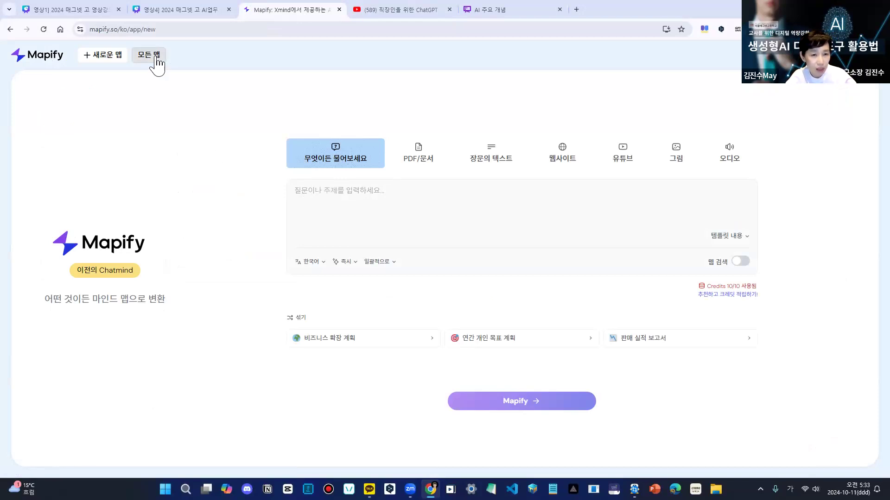
click(157, 60)
click(257, 255)
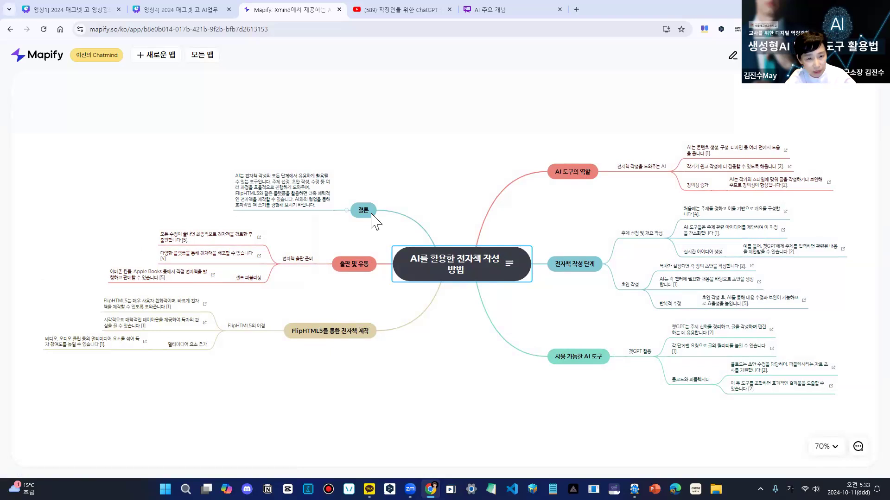
- View the source links in the note attached to the map's central topic, and close the note
click(239, 197)
click(512, 145)
click(507, 264)
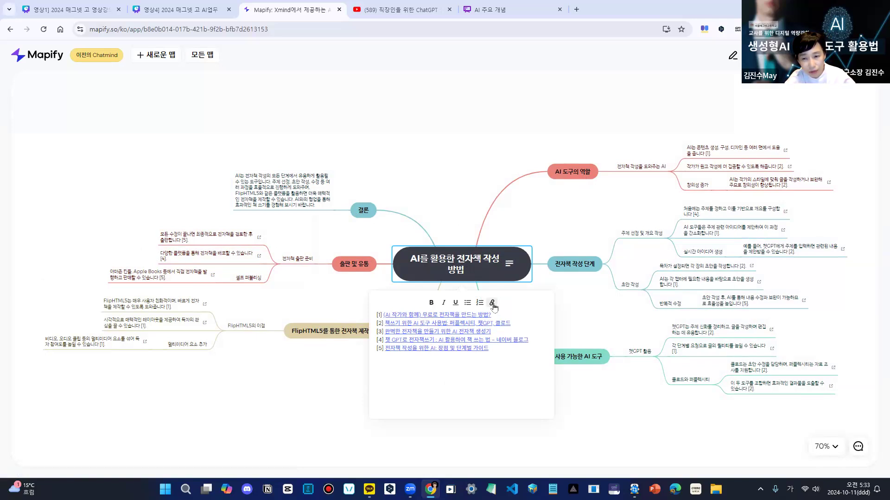
click(612, 413)
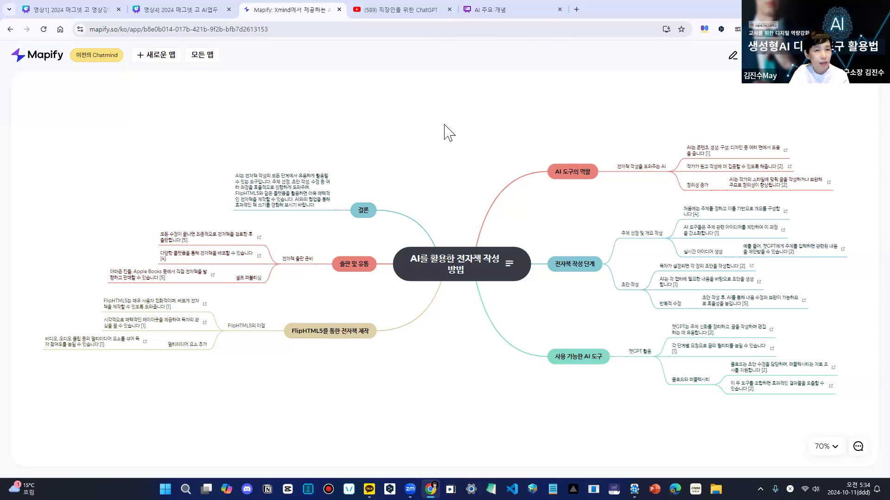
- Switch to the 영상4 Canva deck, review the 목차 on slide 2, and go to slide 51
click(201, 9)
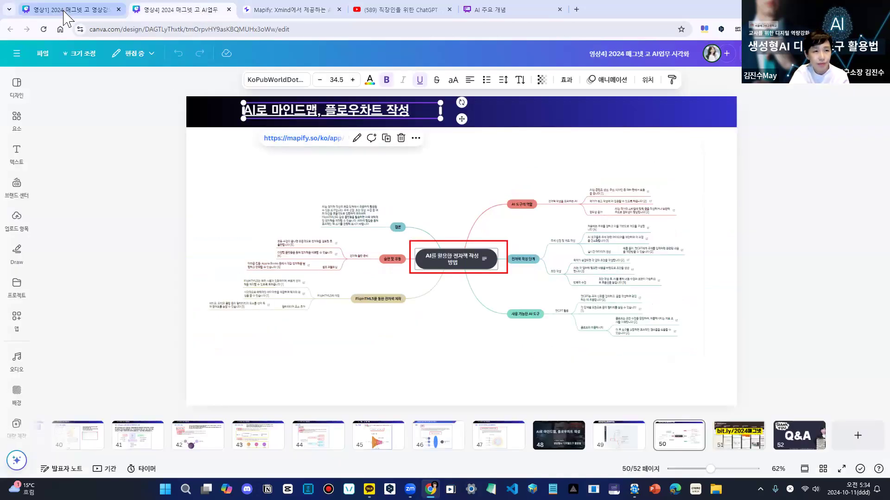
click(824, 323)
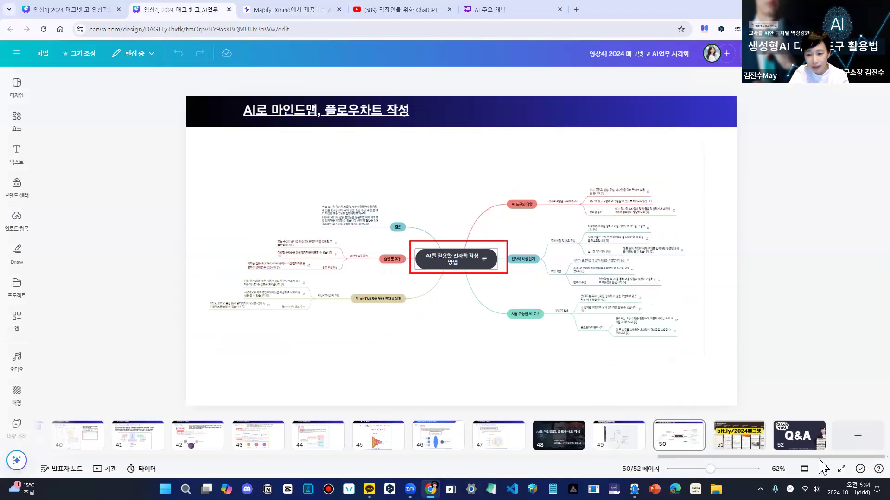
drag(465, 460, 75, 441)
click(117, 438)
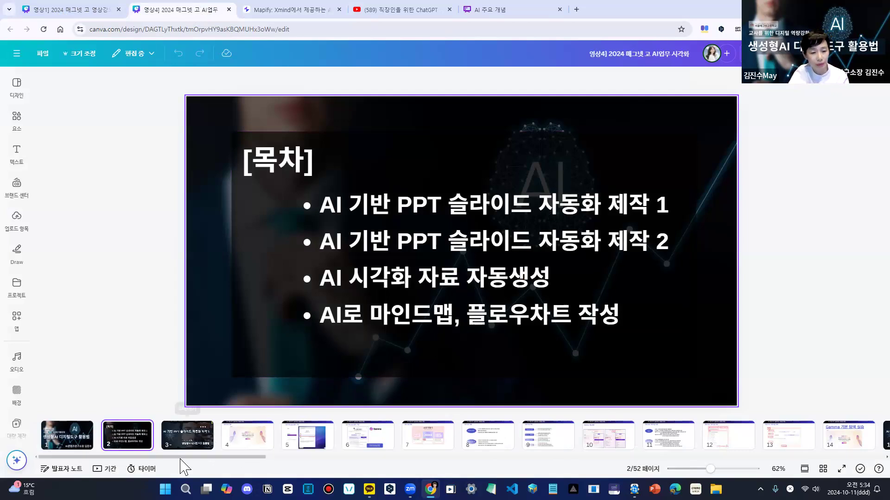
drag(190, 461, 843, 449)
click(742, 436)
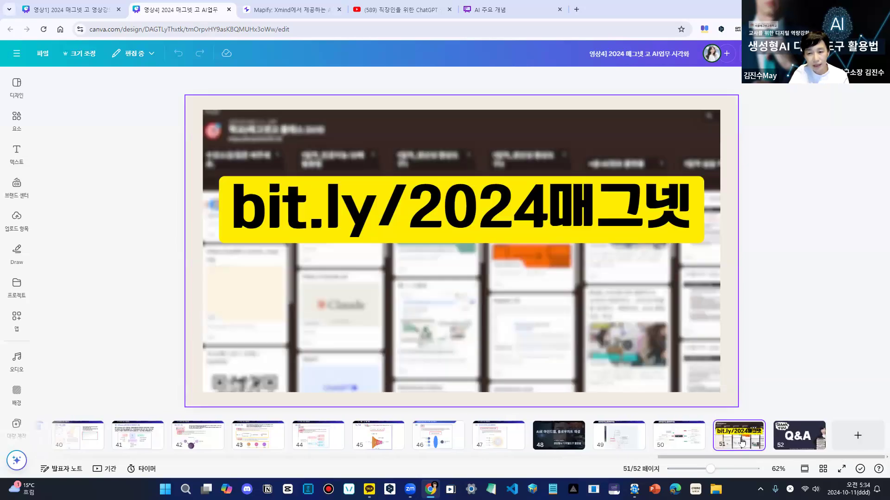
click(476, 218)
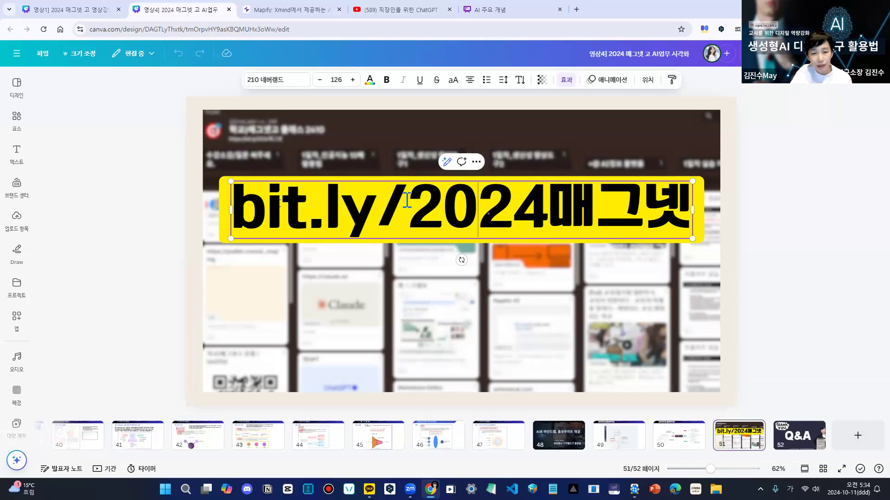
drag(233, 206, 676, 212)
key(ctrl+c)
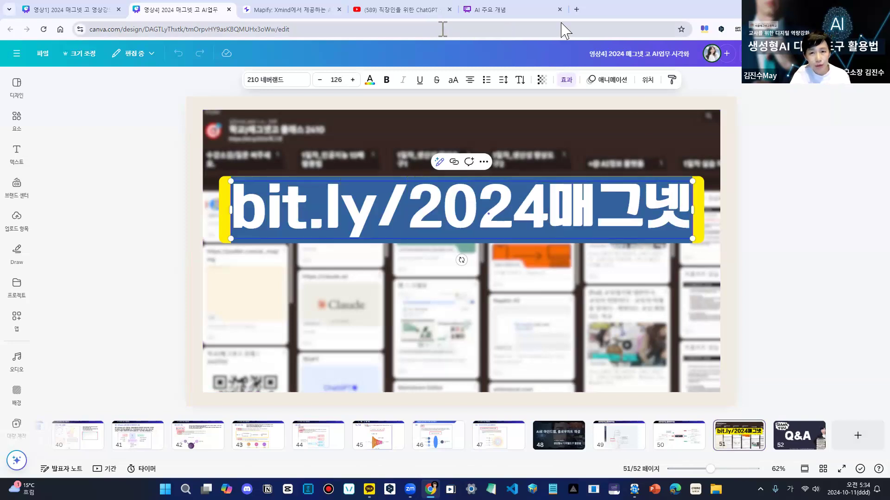
click(577, 9)
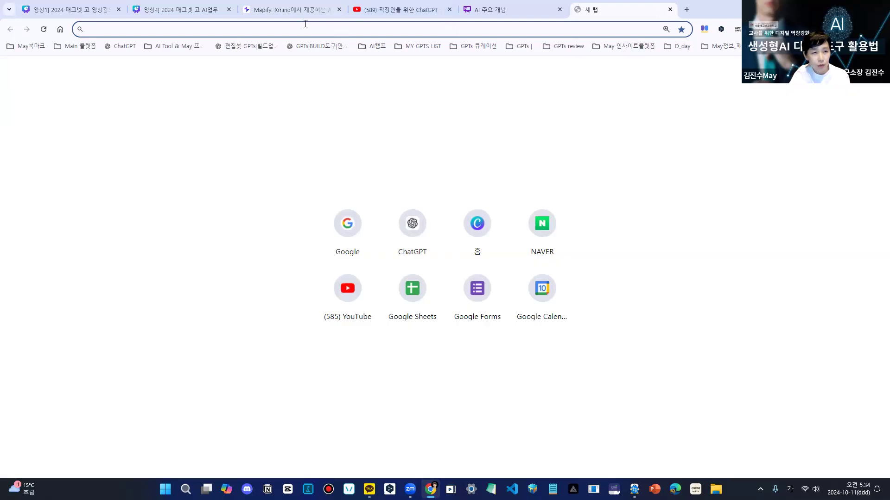
key(ctrl+v)
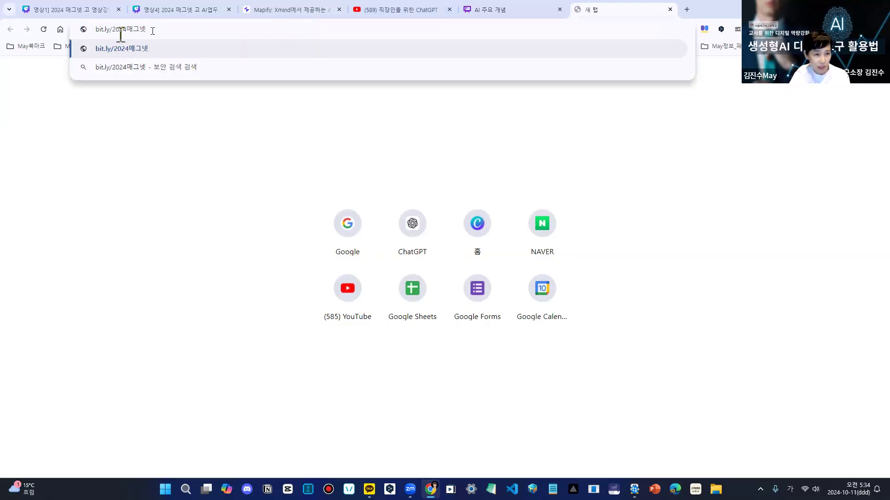
key(Return)
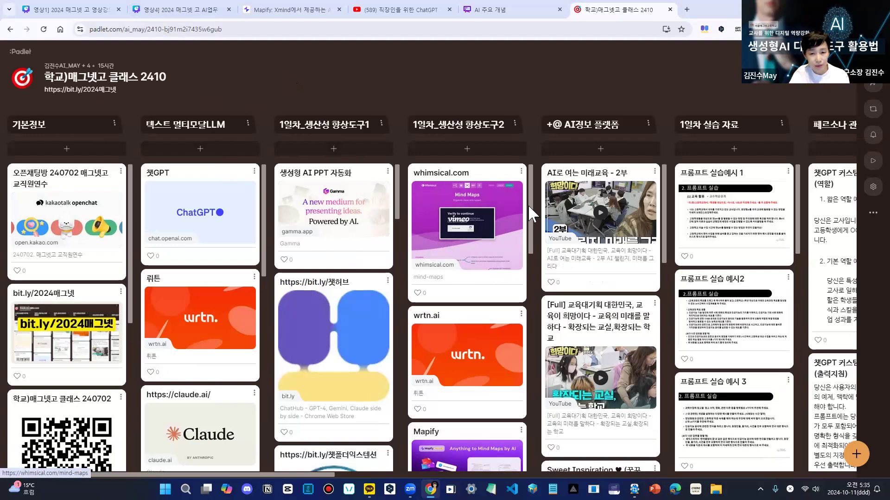
- Browse the tool cards in the 1일차_생산성 향상도구2 and 1일차_생산성 향상도구1 columns of the Padlet board
scroll(493, 289, down, 5)
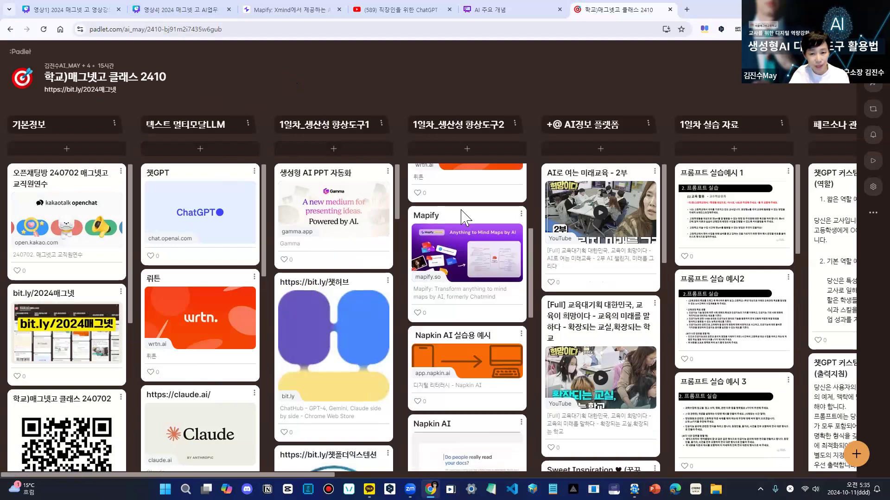
scroll(489, 404, down, 5)
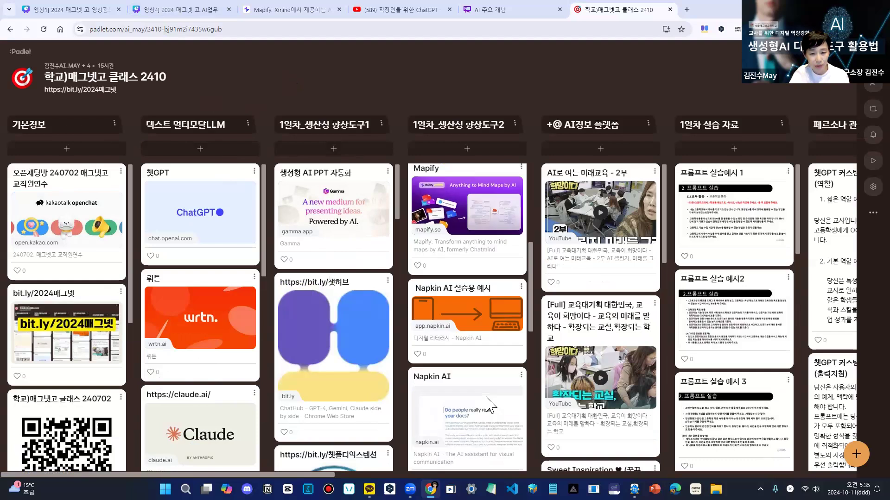
scroll(495, 403, down, 4)
scroll(468, 278, up, 10)
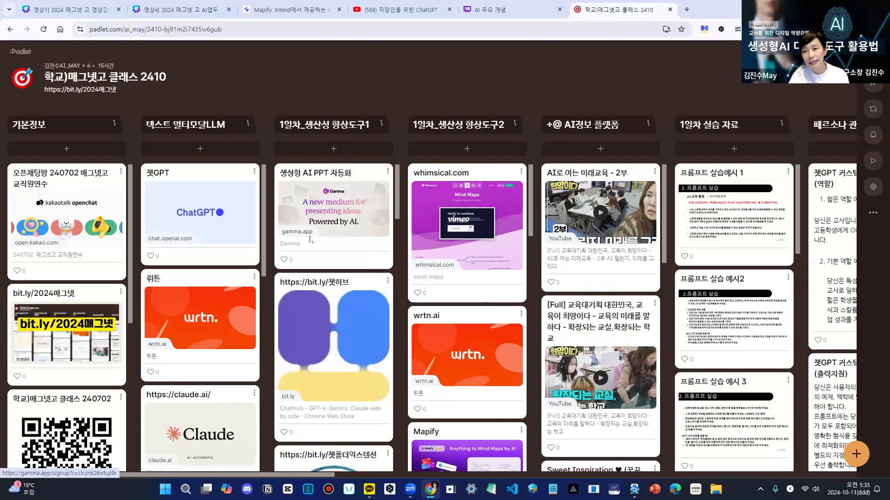
scroll(329, 347, down, 15)
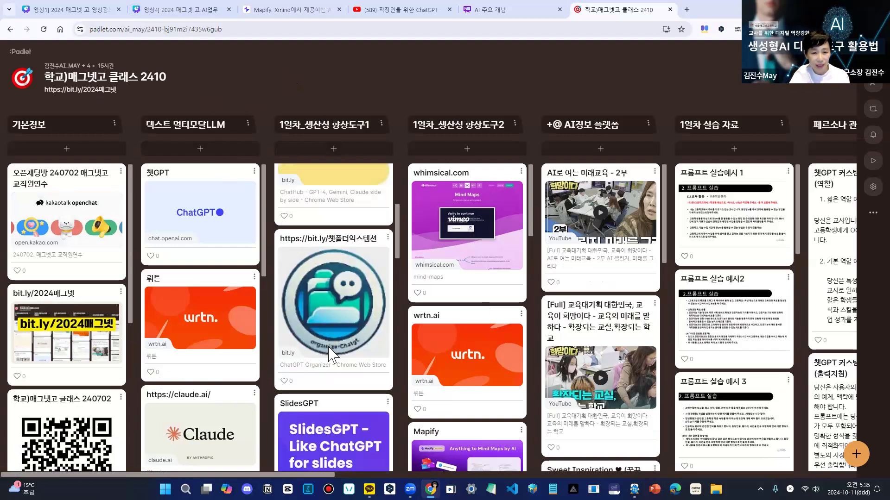
scroll(329, 348, up, 15)
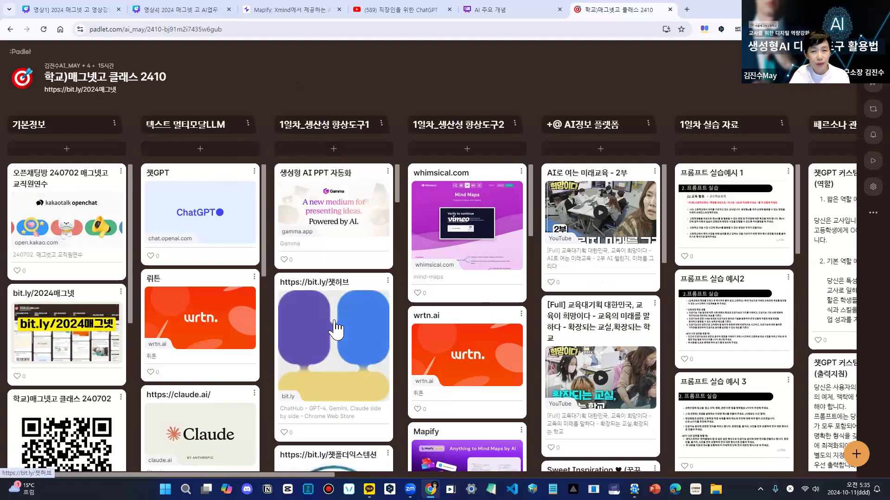
- Close the Padlet board and switch to the 영상1 Canva deck
click(670, 9)
click(96, 9)
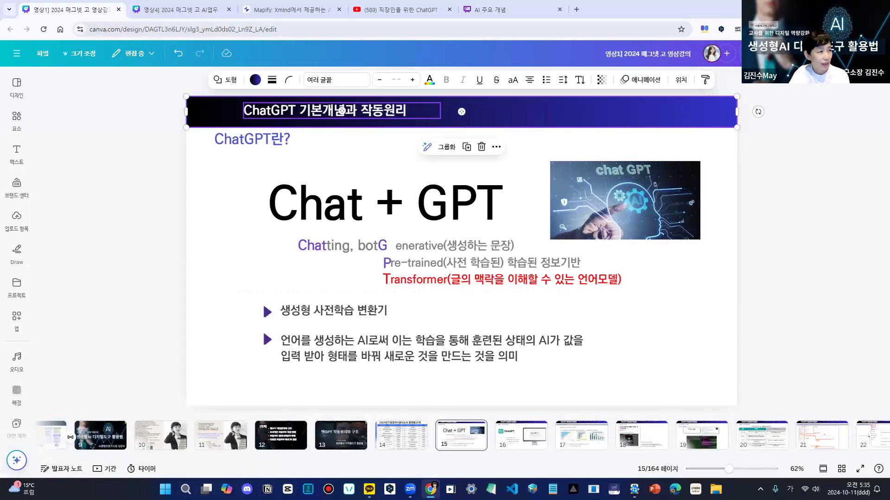